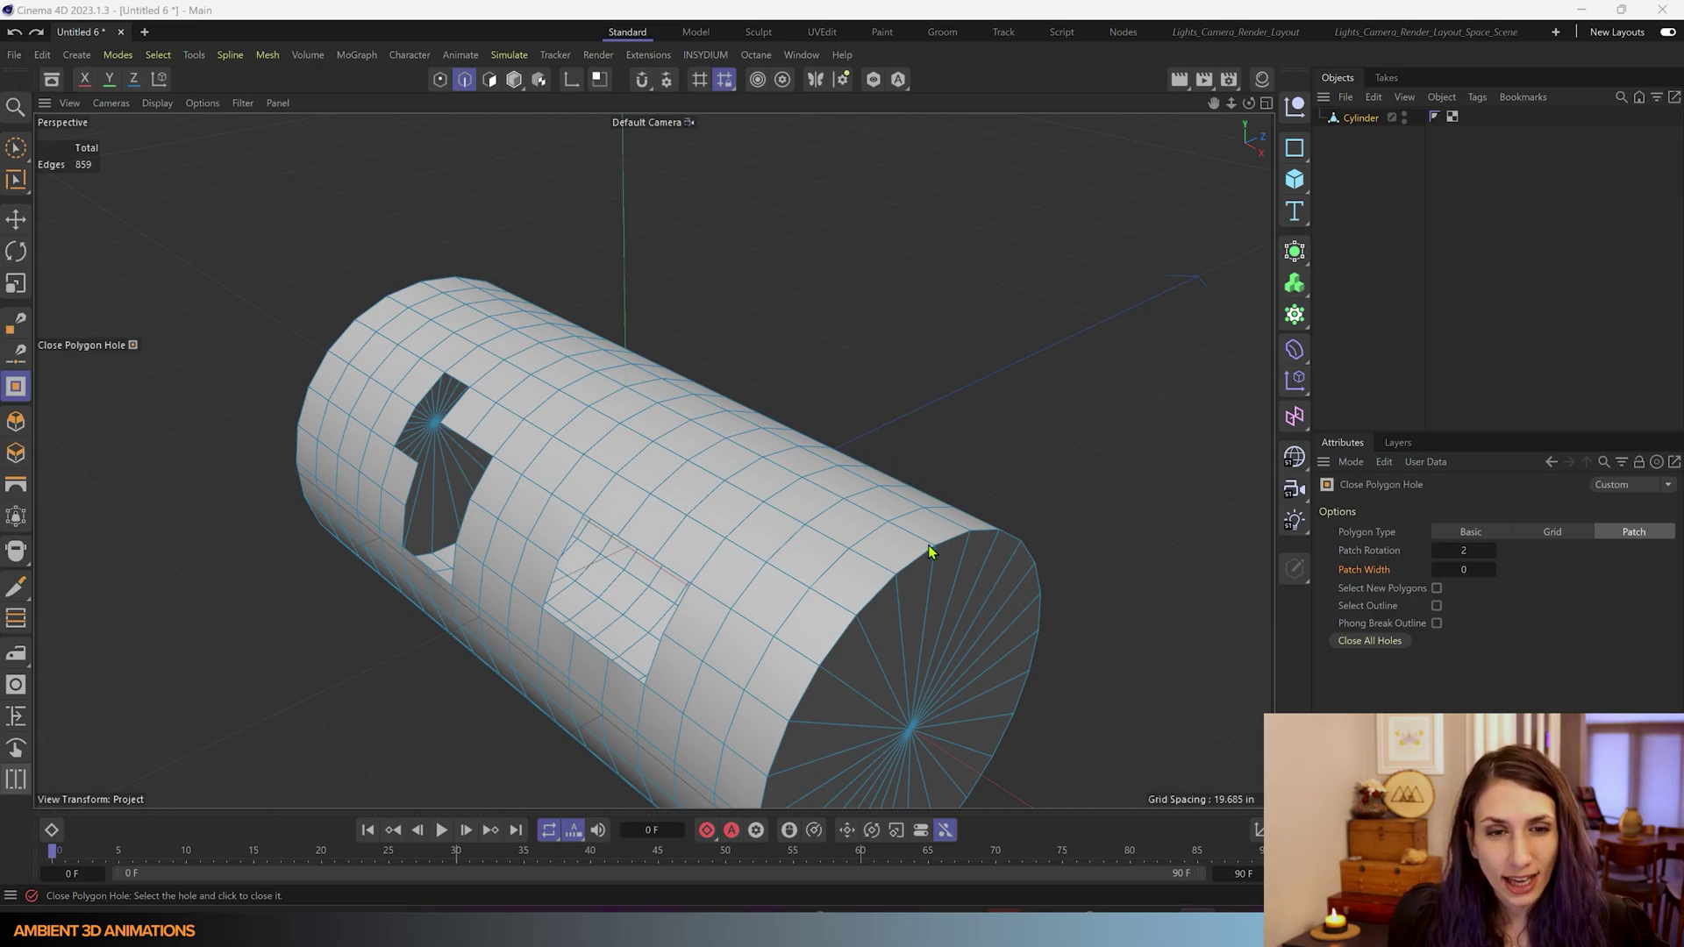
# - Orbit around the cylinder to inspect its end cap and side holes, then activate Brush Selection
pyautogui.scroll(-2, 955, 425)
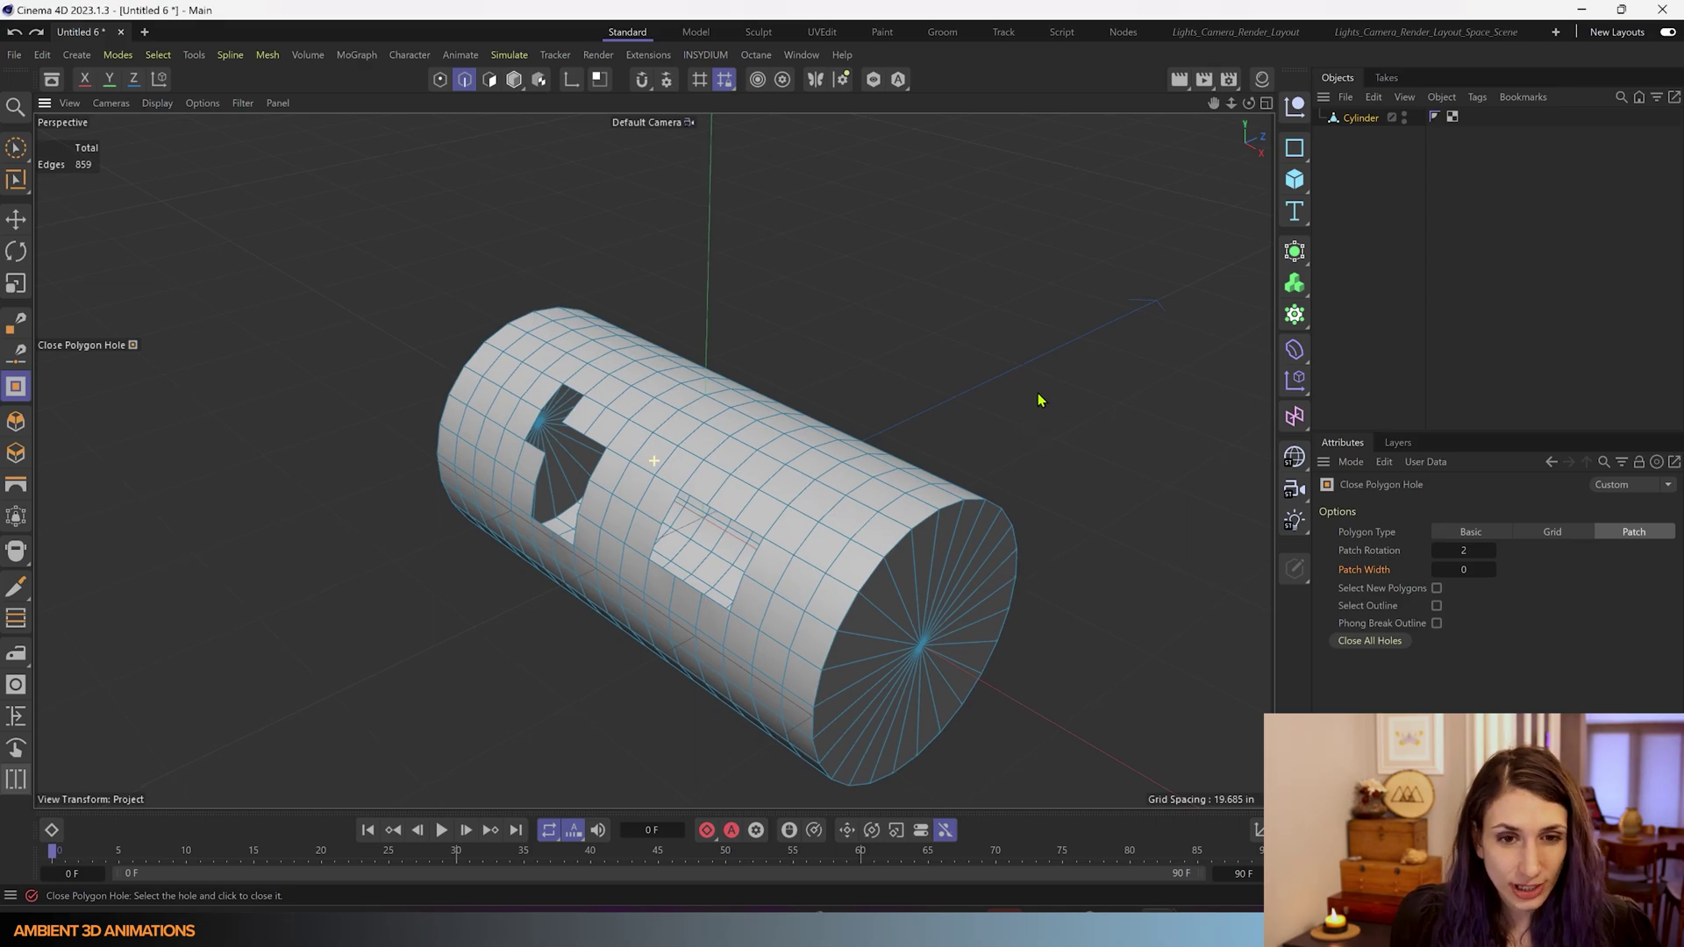
pyautogui.keyDown('alt'); pyautogui.moveTo(1037, 398); pyautogui.dragTo(988, 327); pyautogui.keyUp('alt')
pyautogui.moveTo(1034, 421)
pyautogui.keyDown('alt'); pyautogui.mouseDown()
pyautogui.moveTo(1003, 381)
pyautogui.moveTo(1015, 413)
pyautogui.moveTo(1087, 383)
pyautogui.moveTo(1240, 365)
pyautogui.moveTo(1169, 365)
pyautogui.moveTo(985, 429)
pyautogui.moveTo(1030, 408)
pyautogui.mouseUp(); pyautogui.keyUp('alt')
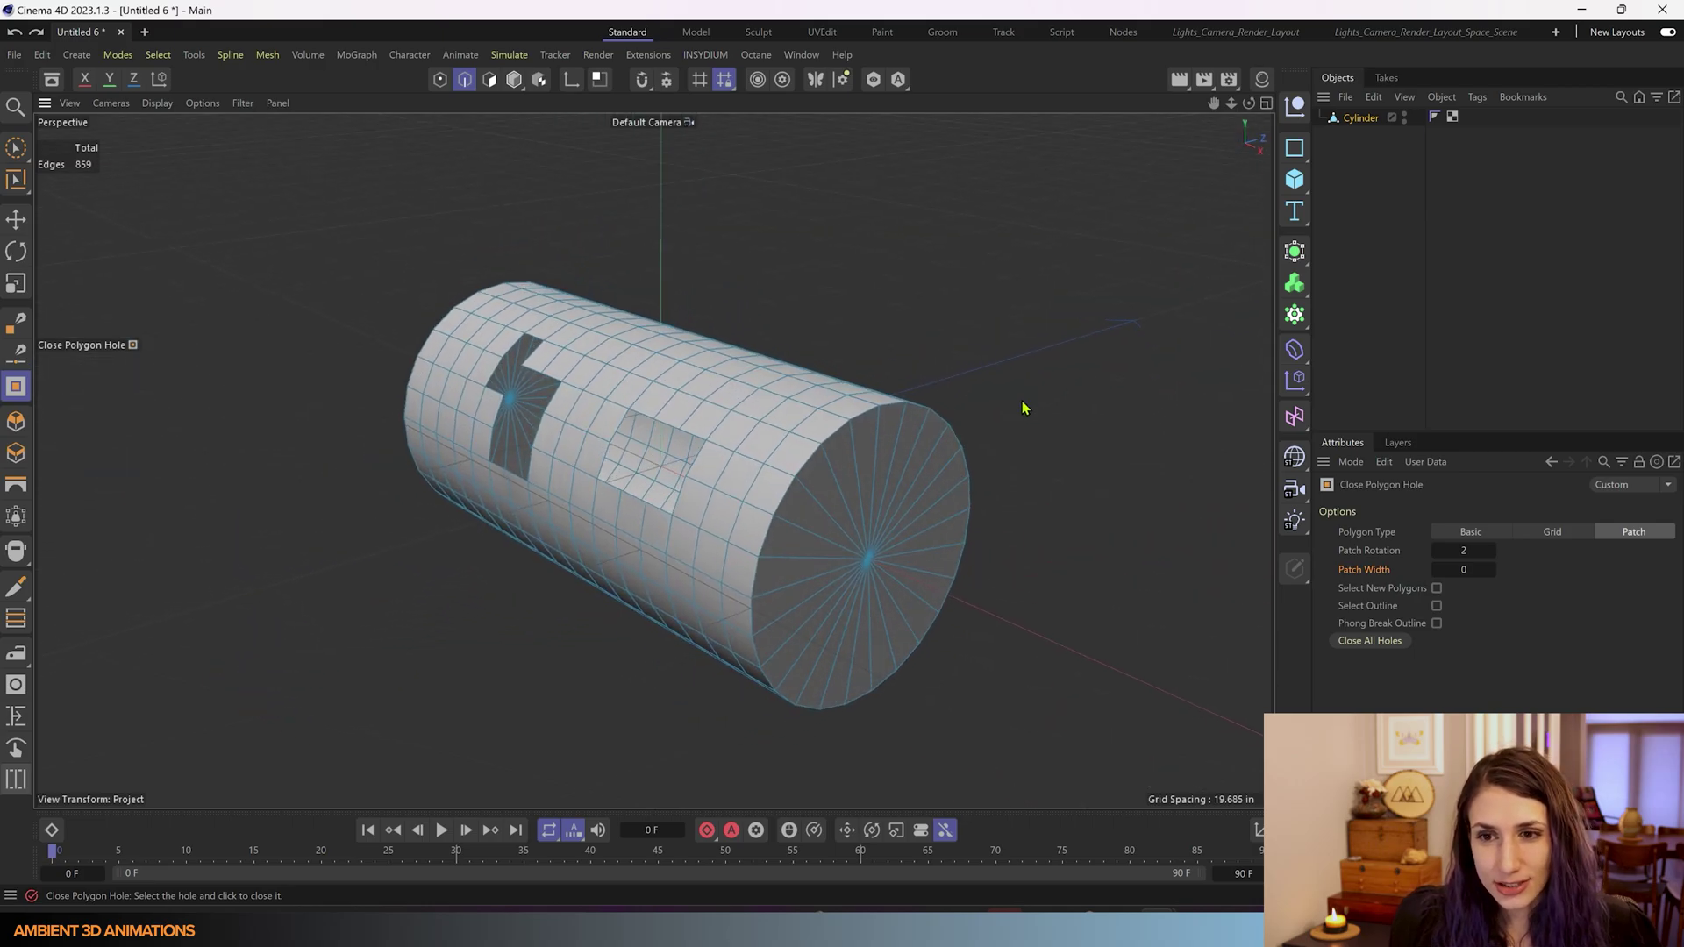
pyautogui.moveTo(639, 695)
pyautogui.keyDown('alt'); pyautogui.mouseDown()
pyautogui.moveTo(624, 707)
pyautogui.moveTo(620, 681)
pyautogui.mouseUp(); pyautogui.keyUp('alt')
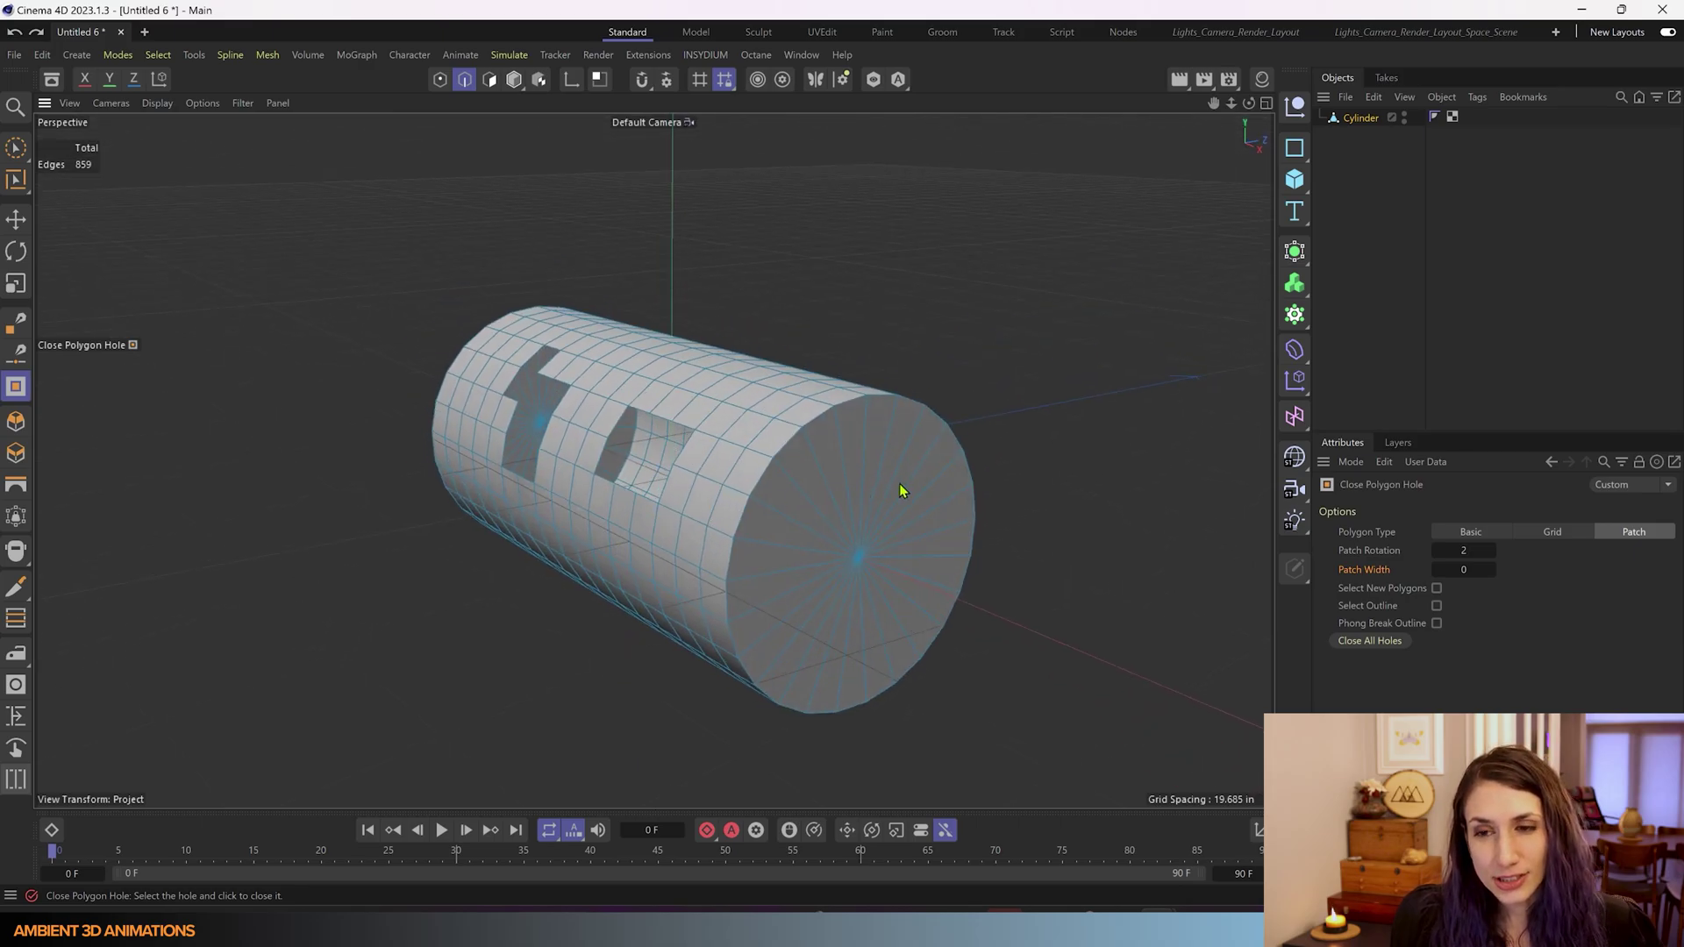
pyautogui.click(16, 147)
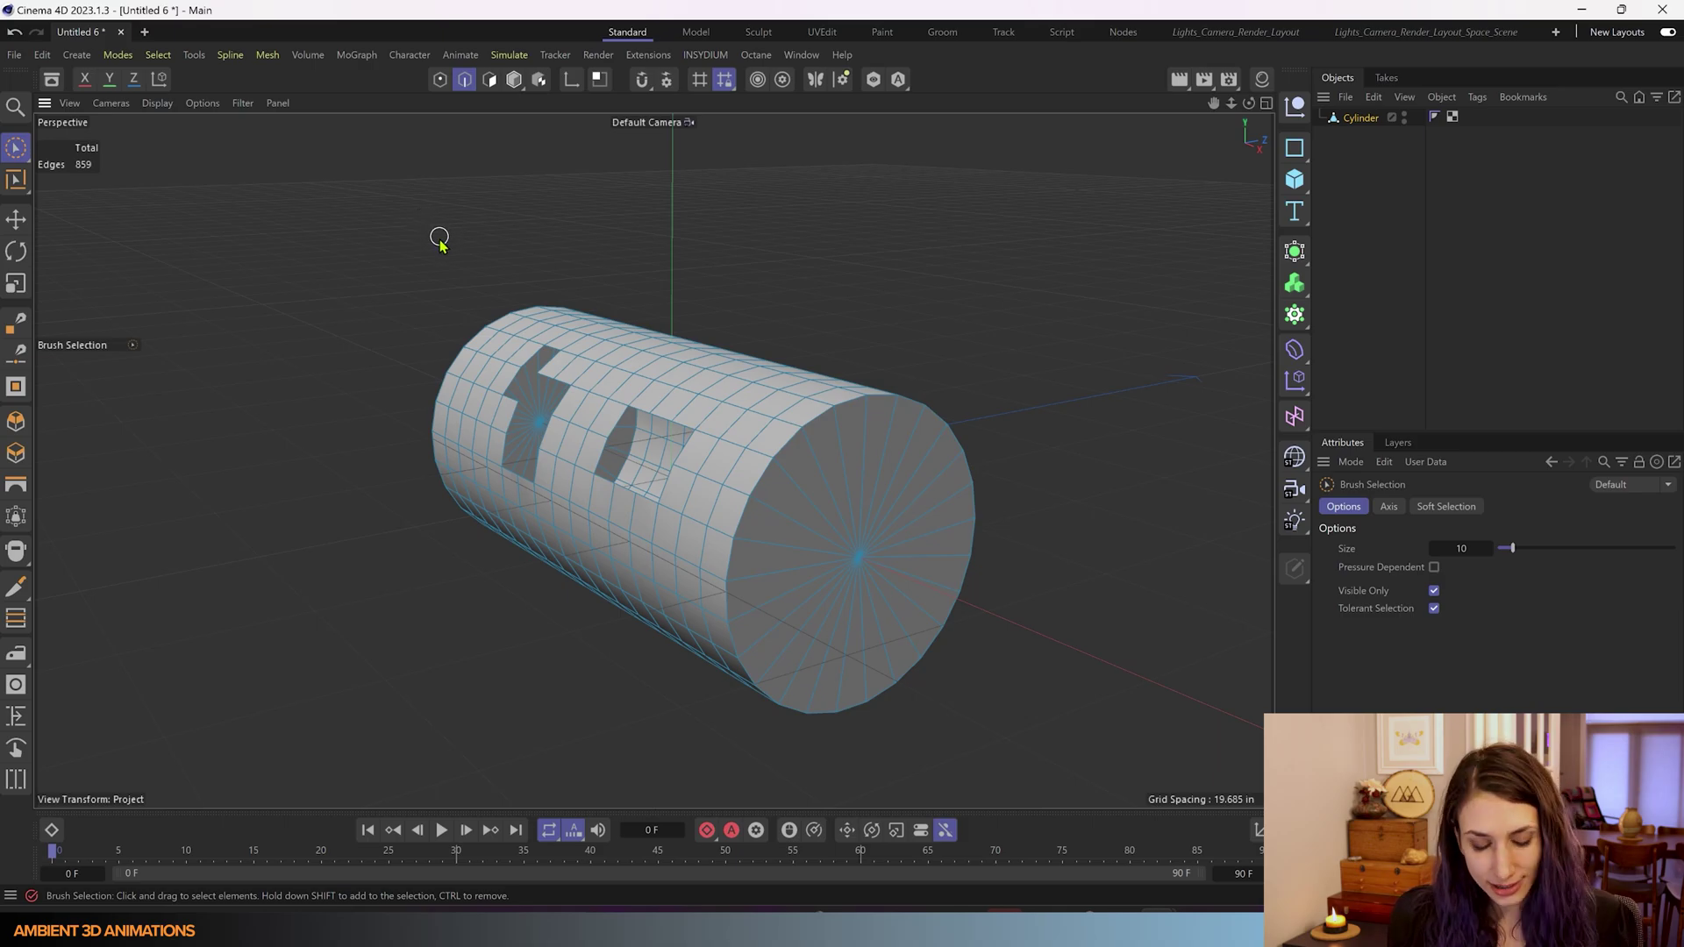
# - Reactivate Close Polygon Hole with the M, D shortcut, showing its Patch options
pyautogui.press('m')
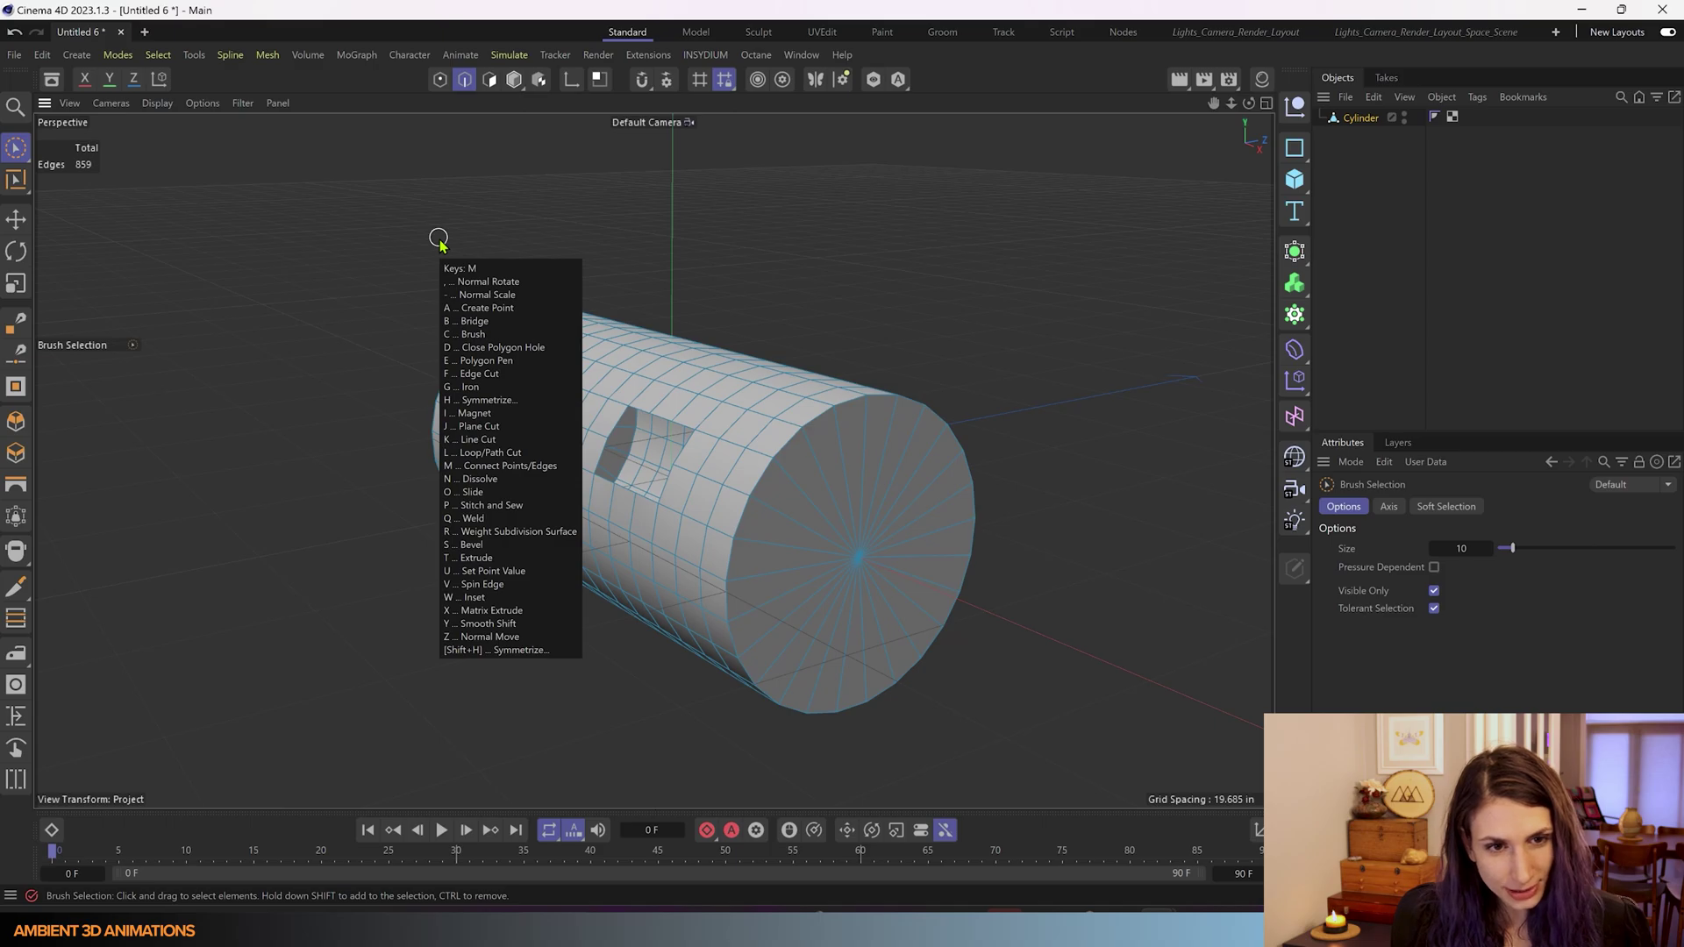
pyautogui.press('m')
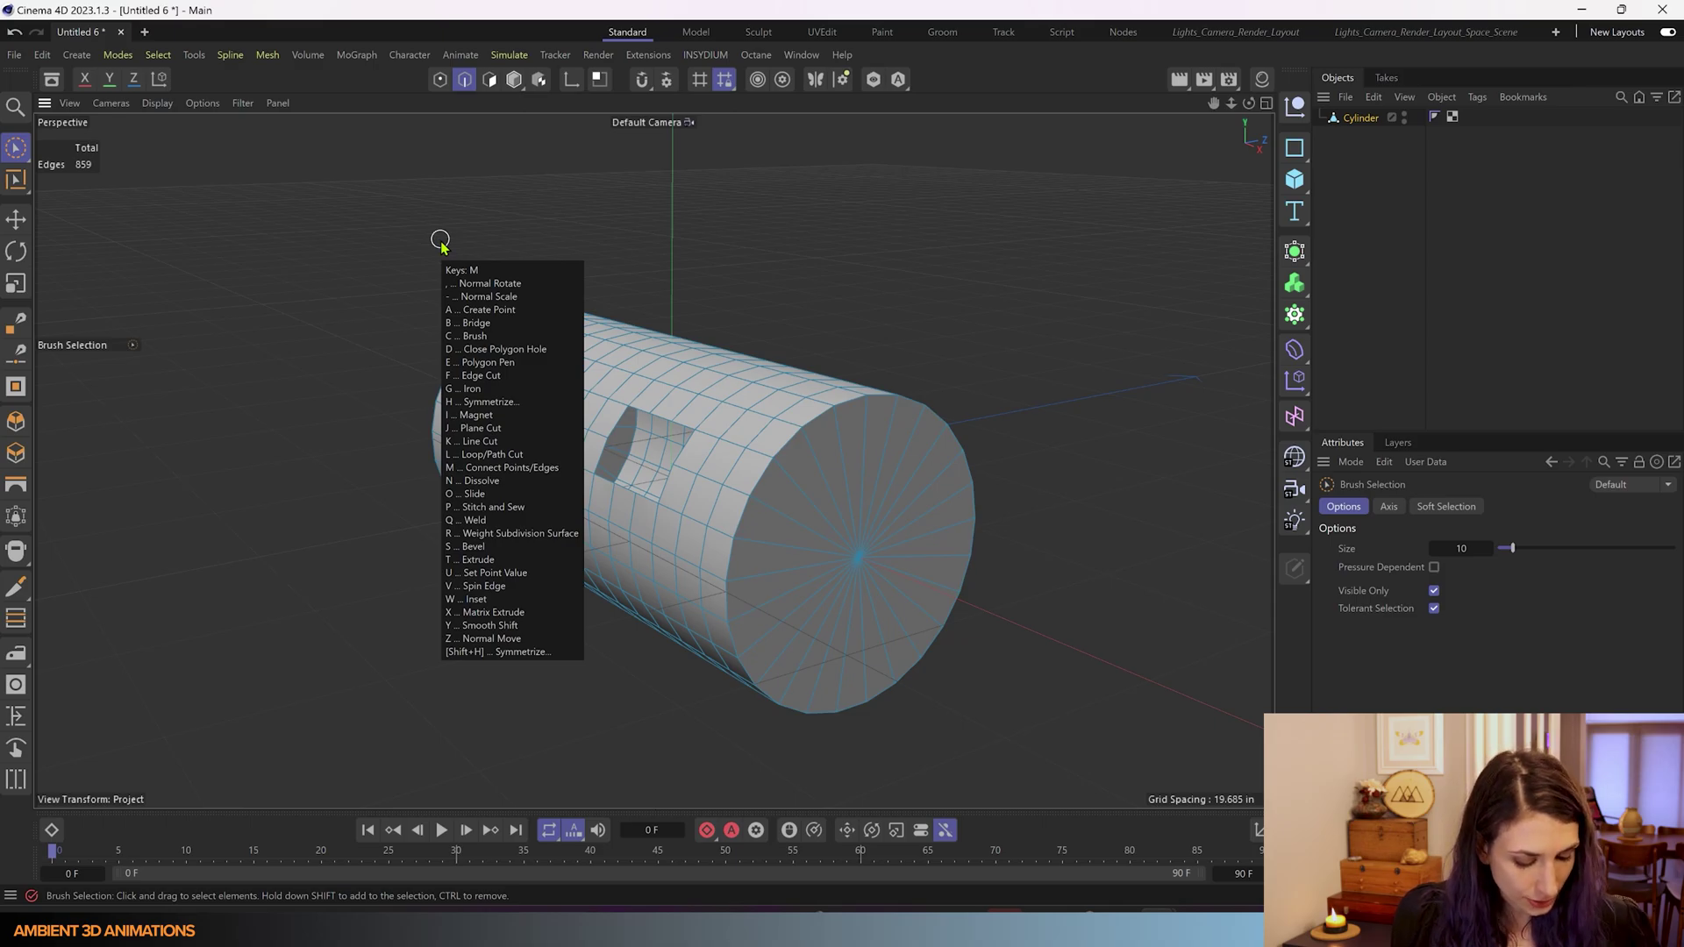
pyautogui.press('d')
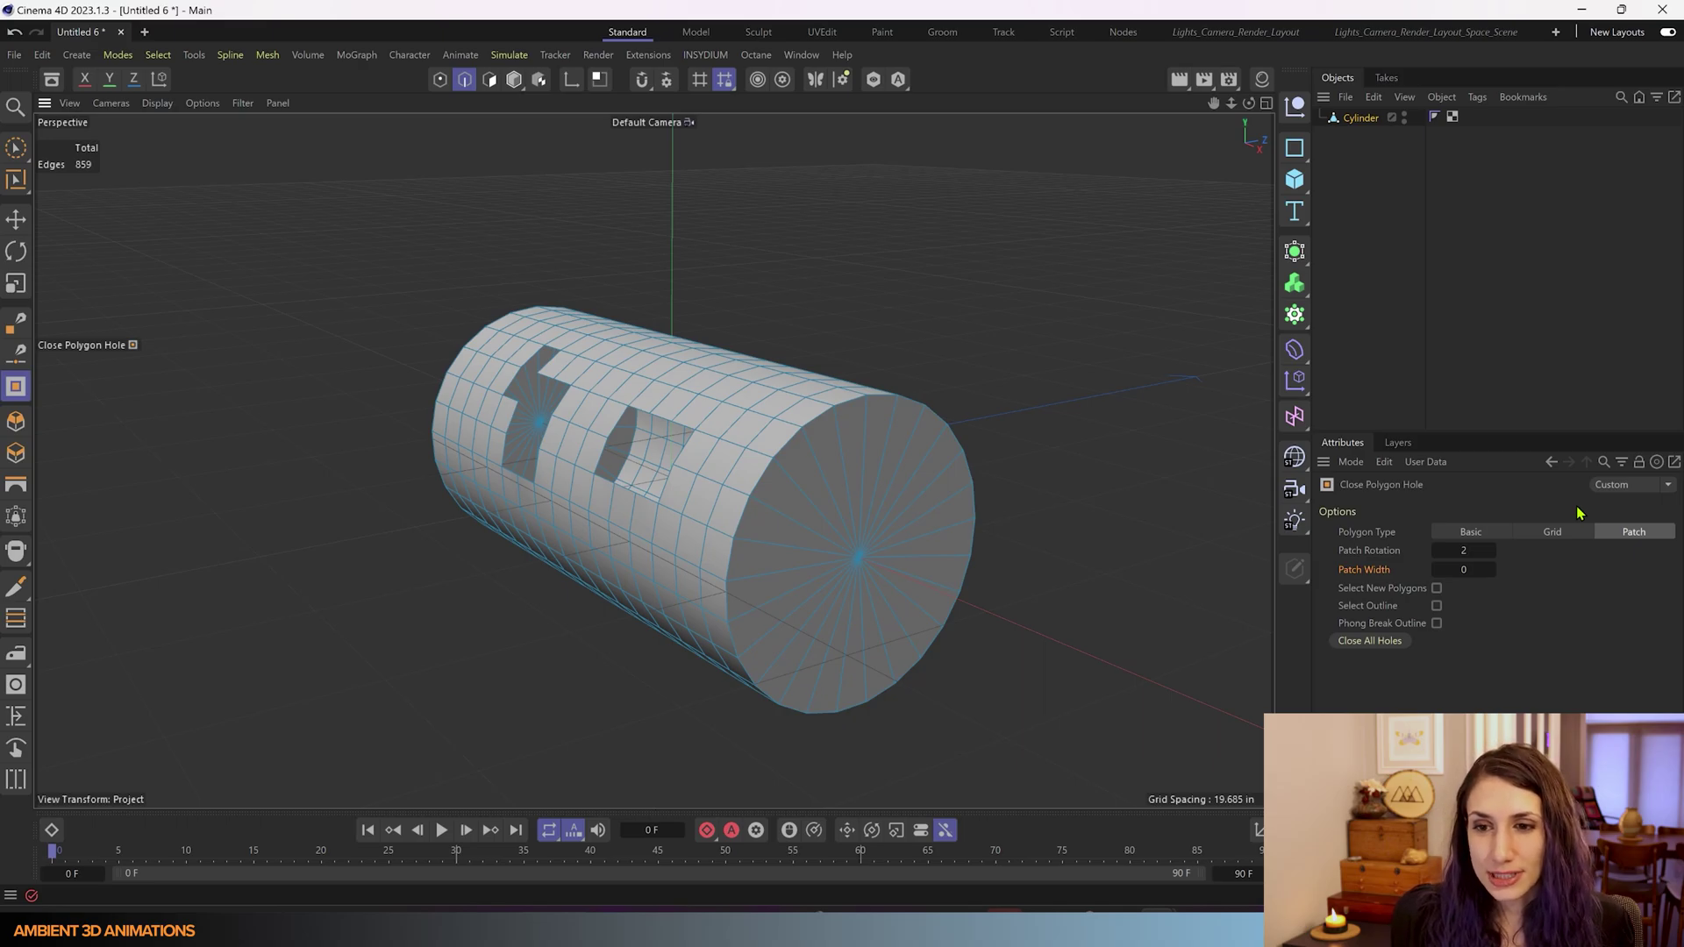
# - Reset Patch Rotation to 0, close all holes at once, and compare Basic and Patch fills
pyautogui.doubleClick(1437, 553)
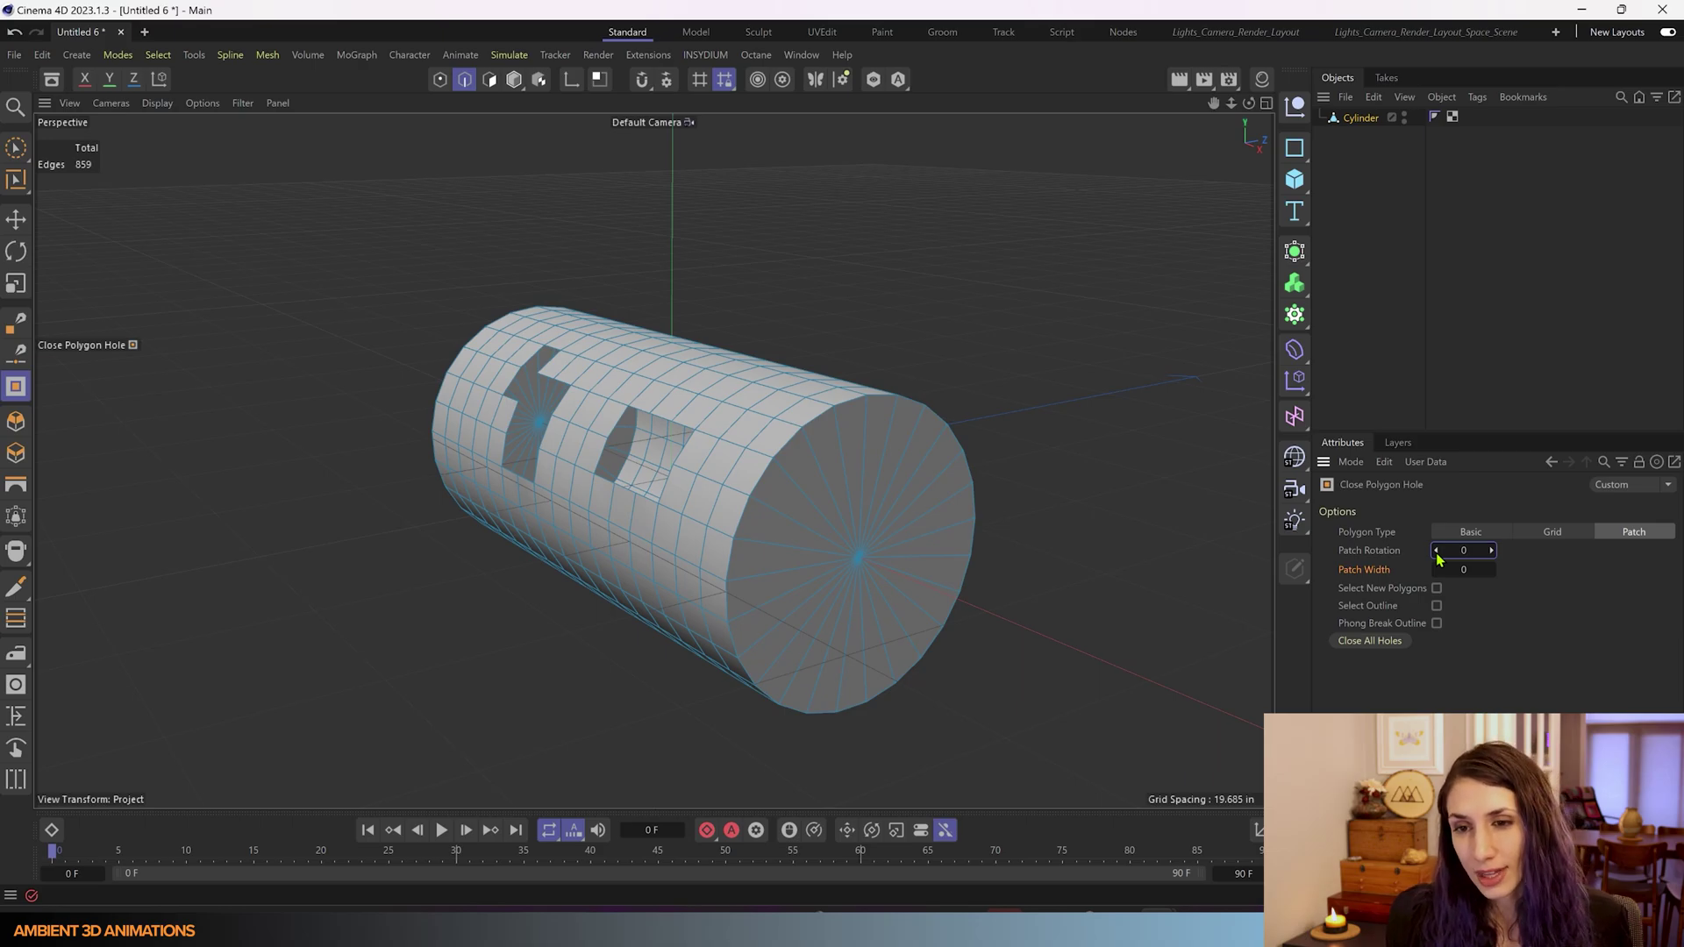
pyautogui.click(1380, 650)
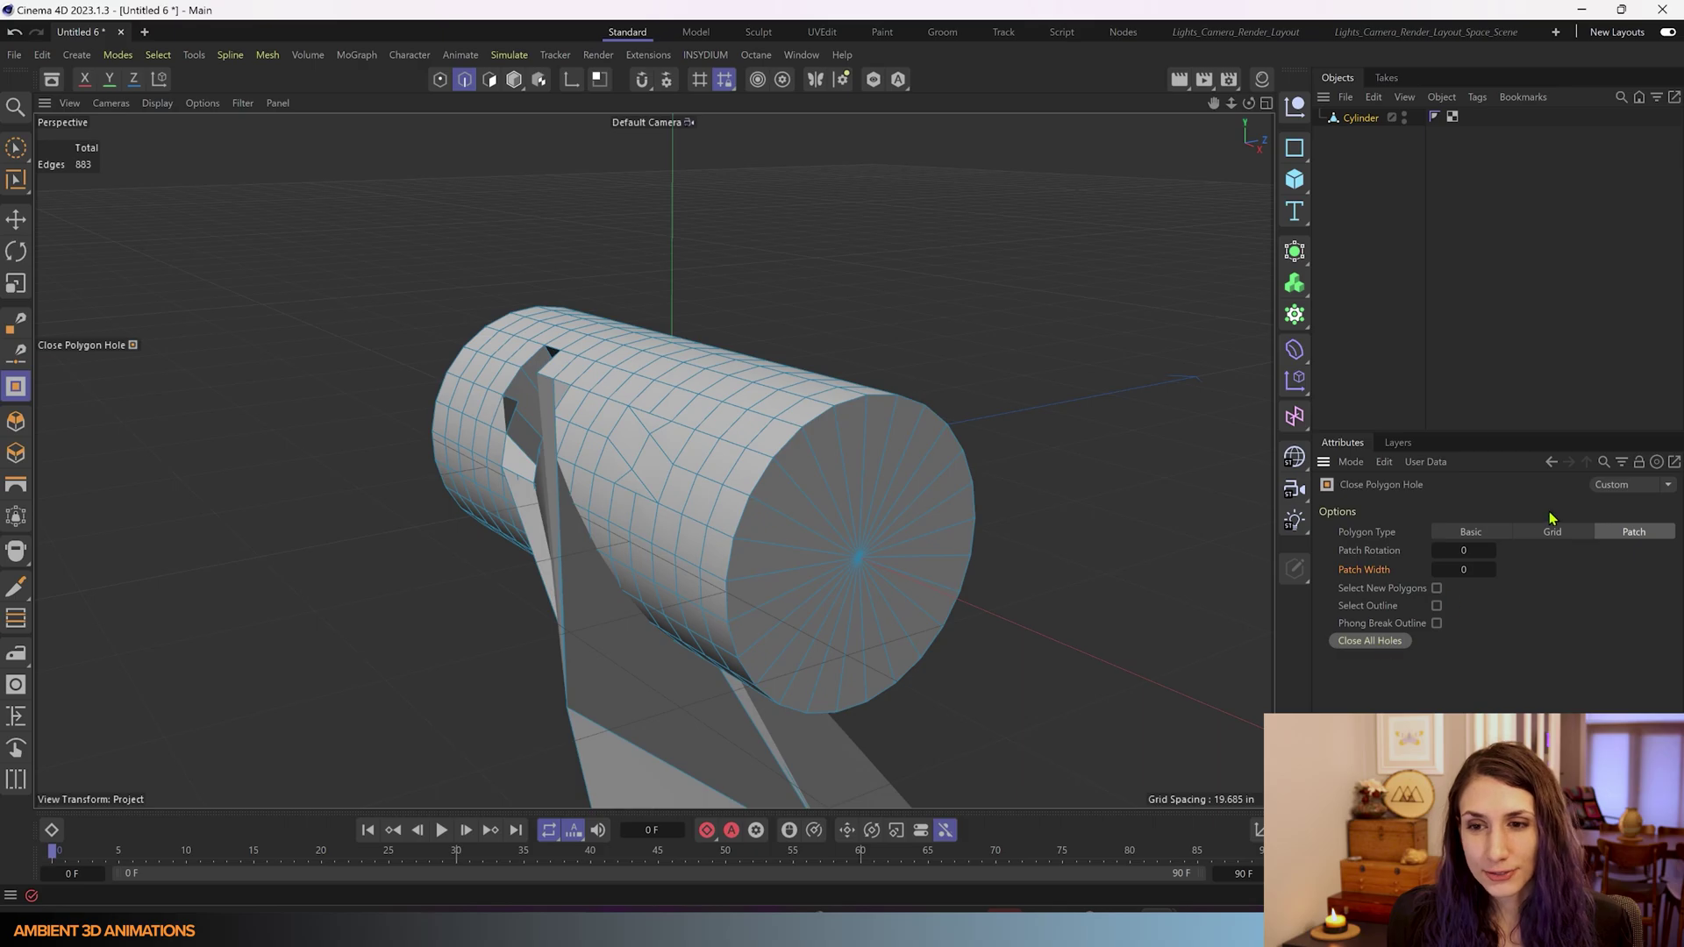
pyautogui.click(1476, 533)
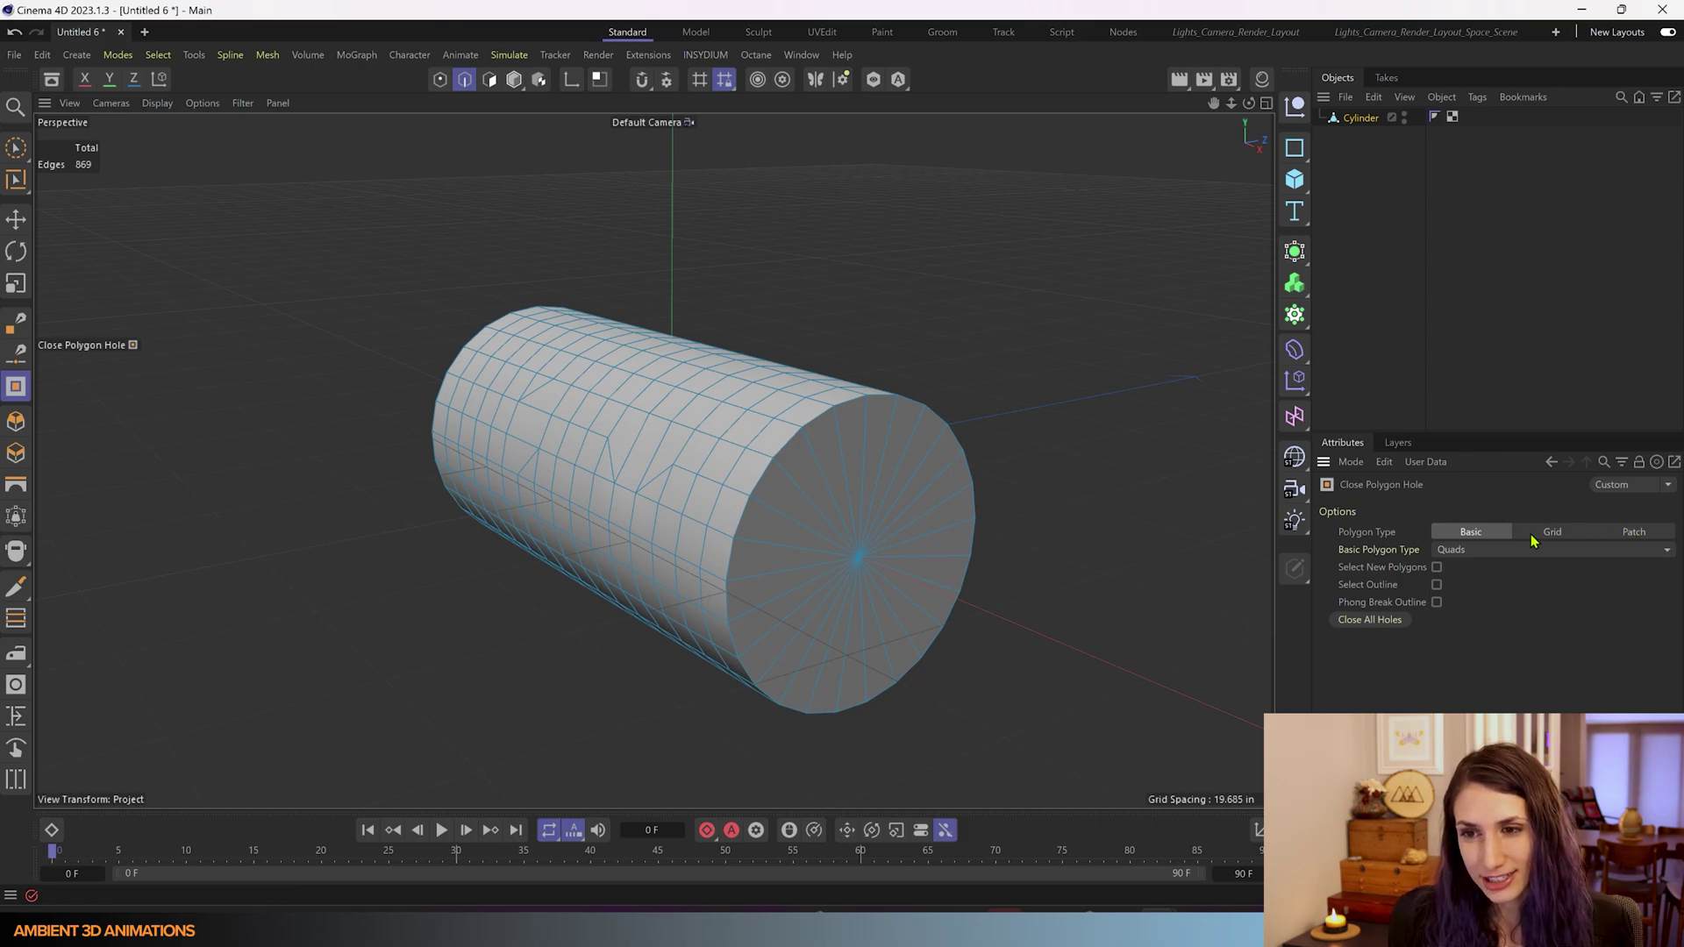
pyautogui.click(1631, 532)
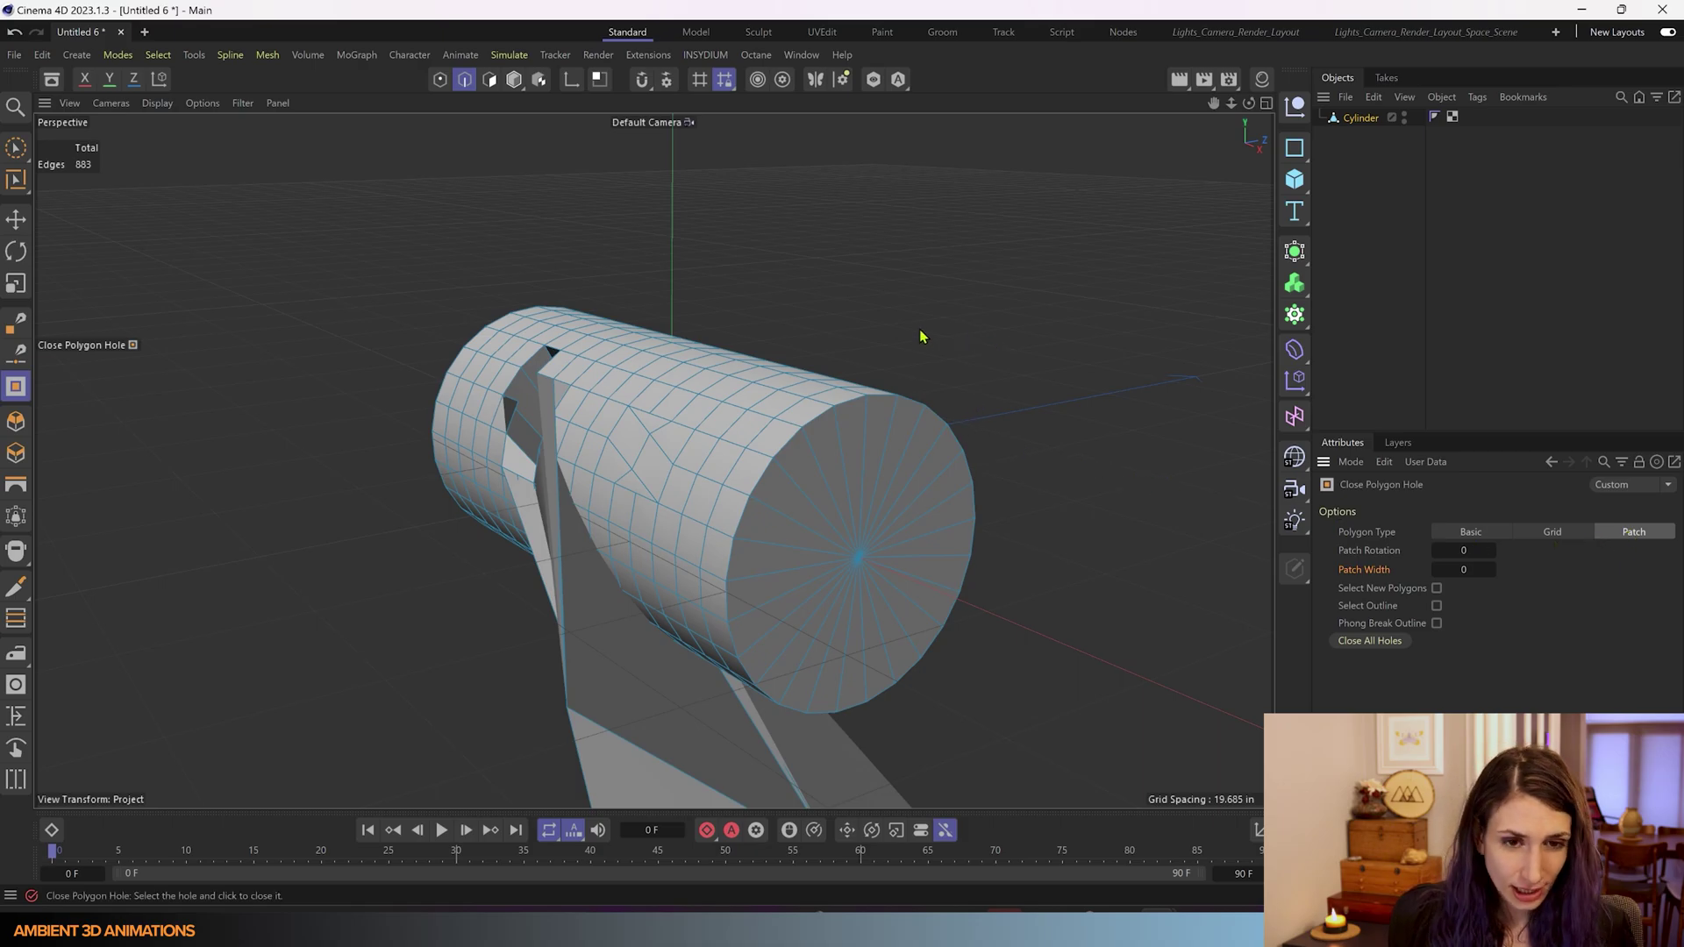
pyautogui.moveTo(920, 339)
pyautogui.keyDown('alt'); pyautogui.mouseDown()
pyautogui.moveTo(1003, 312)
pyautogui.moveTo(954, 404)
pyautogui.moveTo(947, 374)
pyautogui.moveTo(1045, 330)
pyautogui.moveTo(909, 360)
pyautogui.mouseUp(); pyautogui.keyUp('alt')
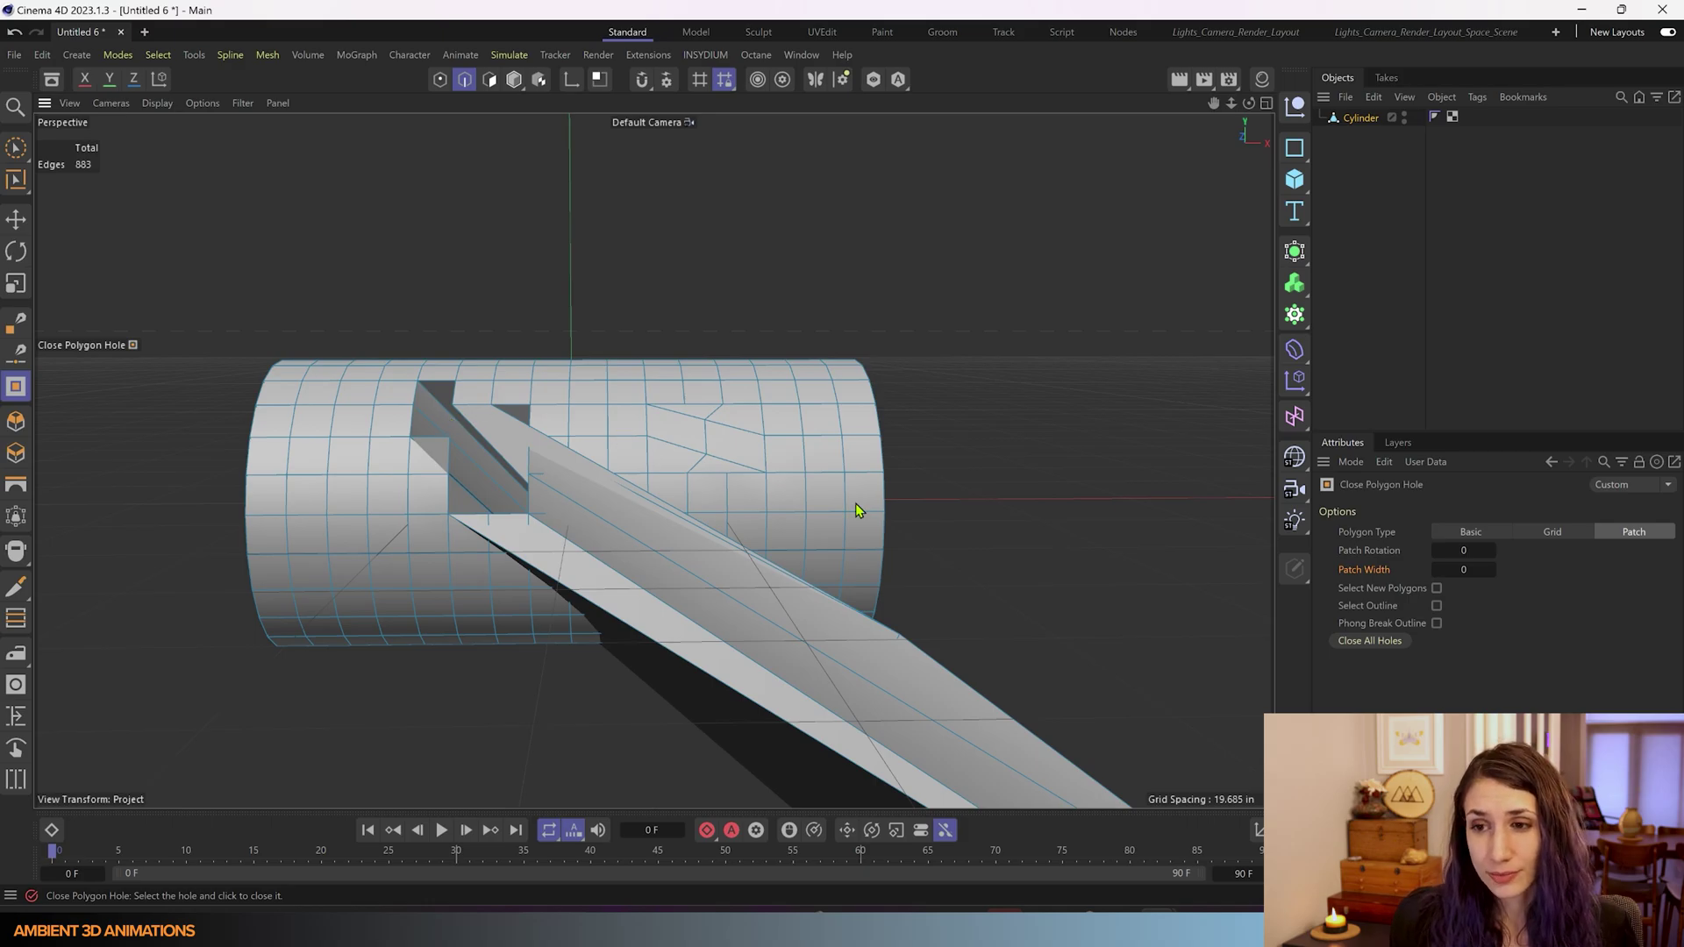
pyautogui.click(1550, 532)
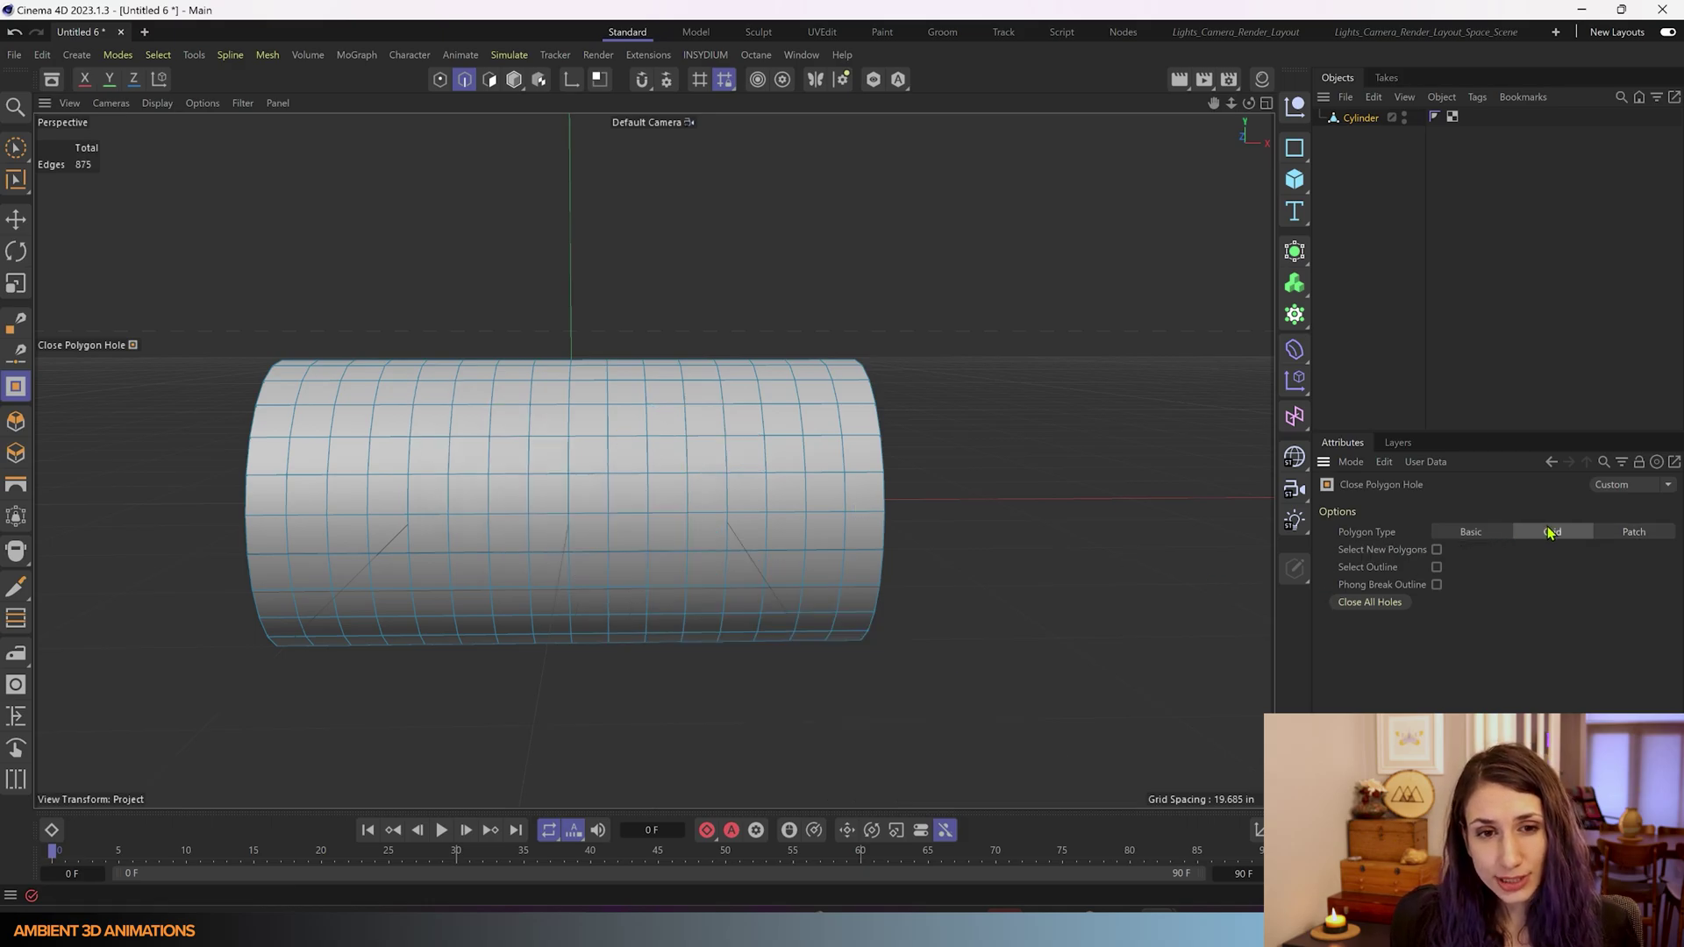
pyautogui.keyDown('alt'); pyautogui.moveTo(1029, 477); pyautogui.dragTo(910, 499); pyautogui.keyUp('alt')
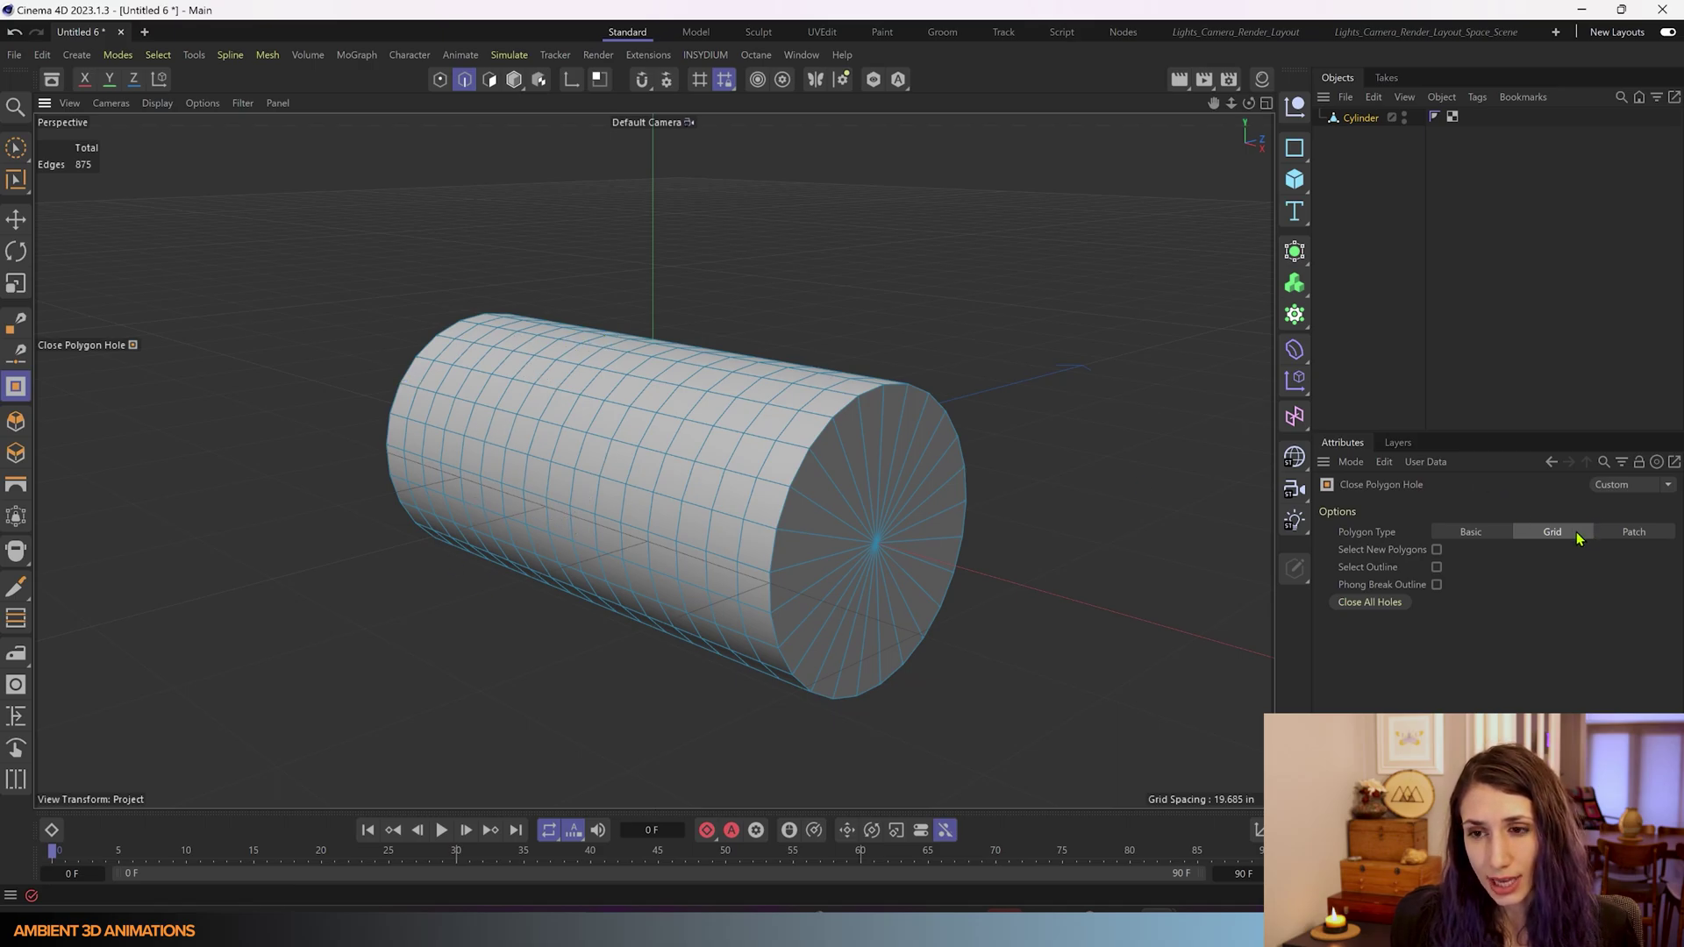
pyautogui.click(1495, 533)
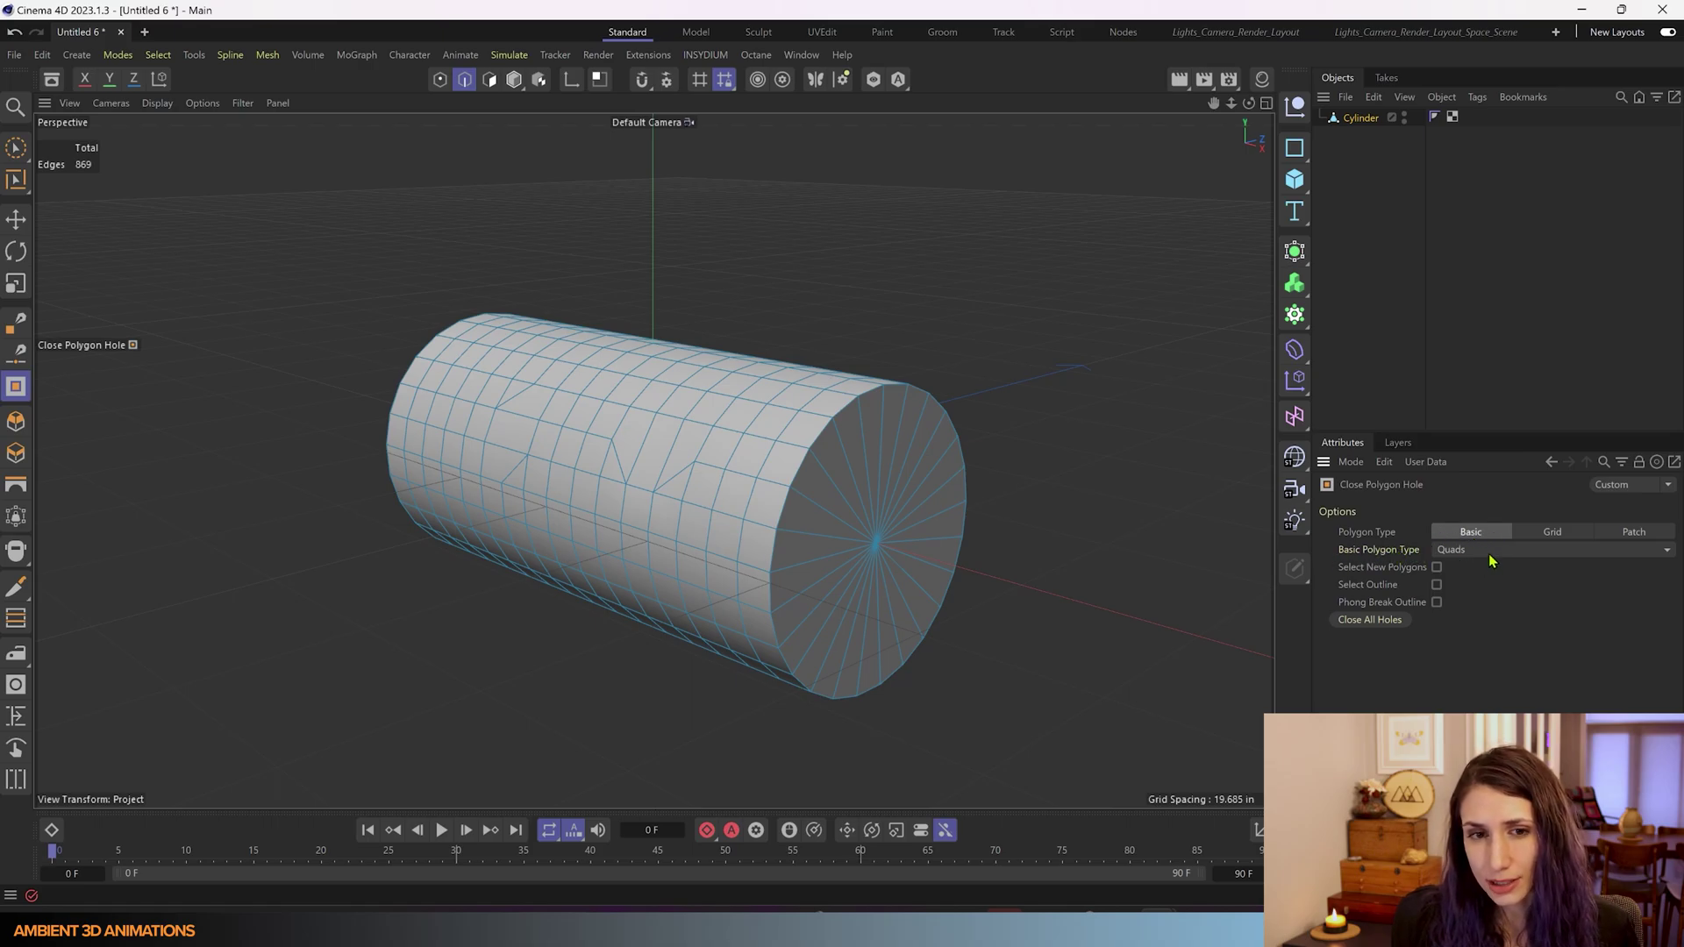
pyautogui.click(1466, 553)
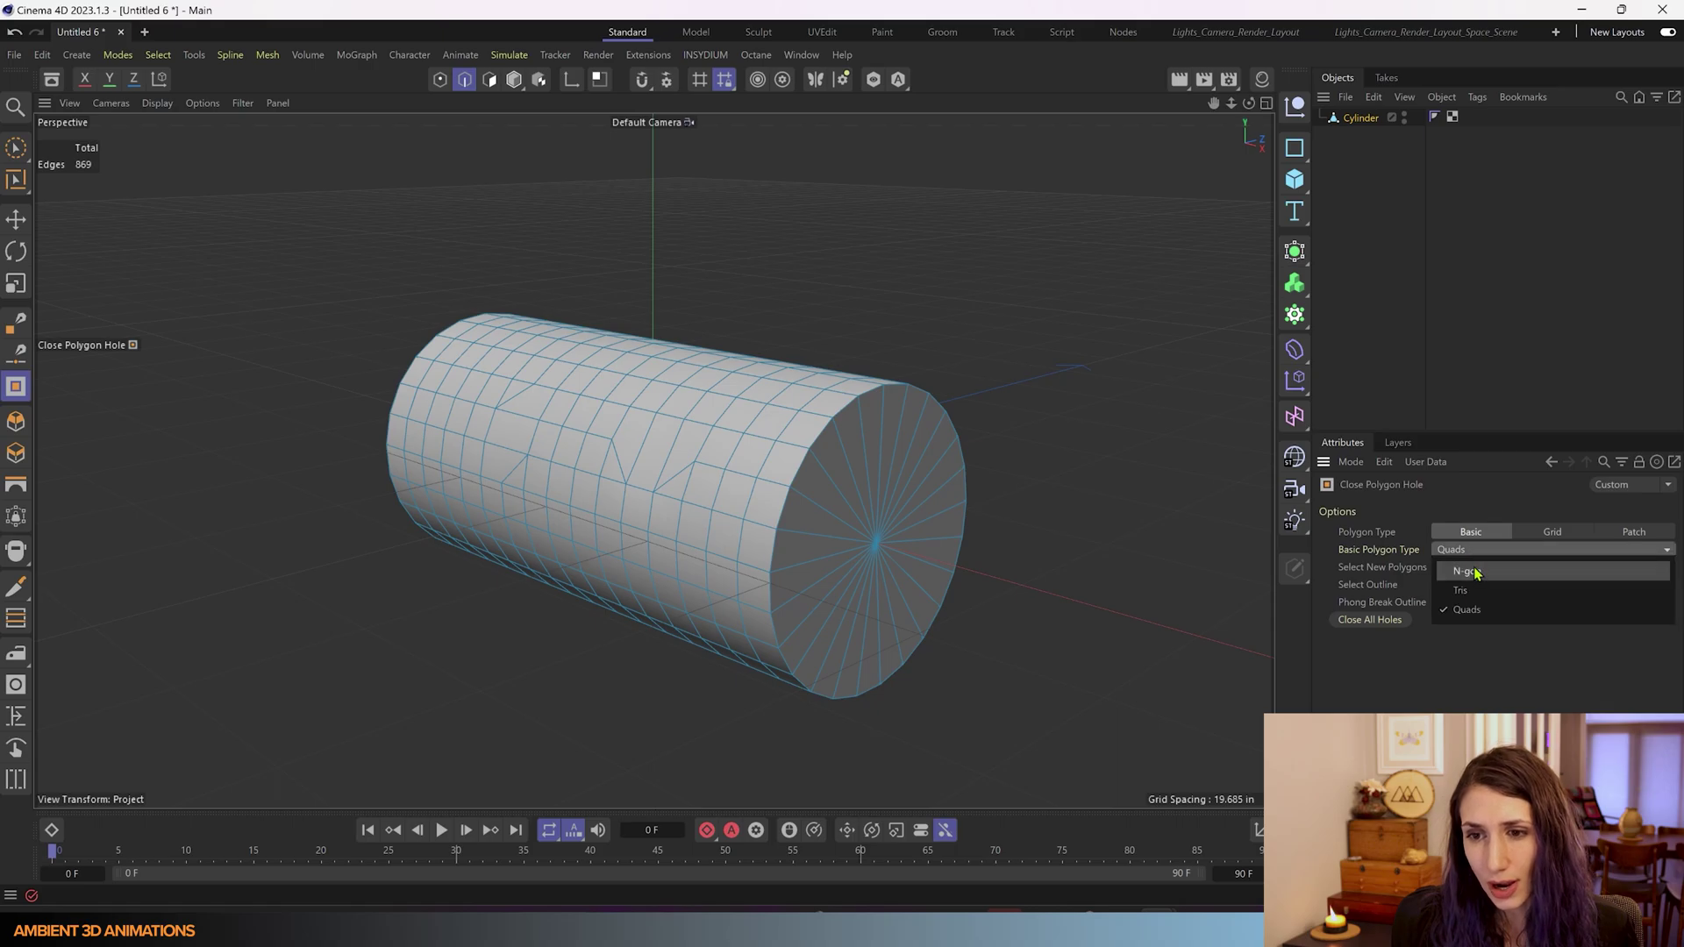
pyautogui.click(1467, 600)
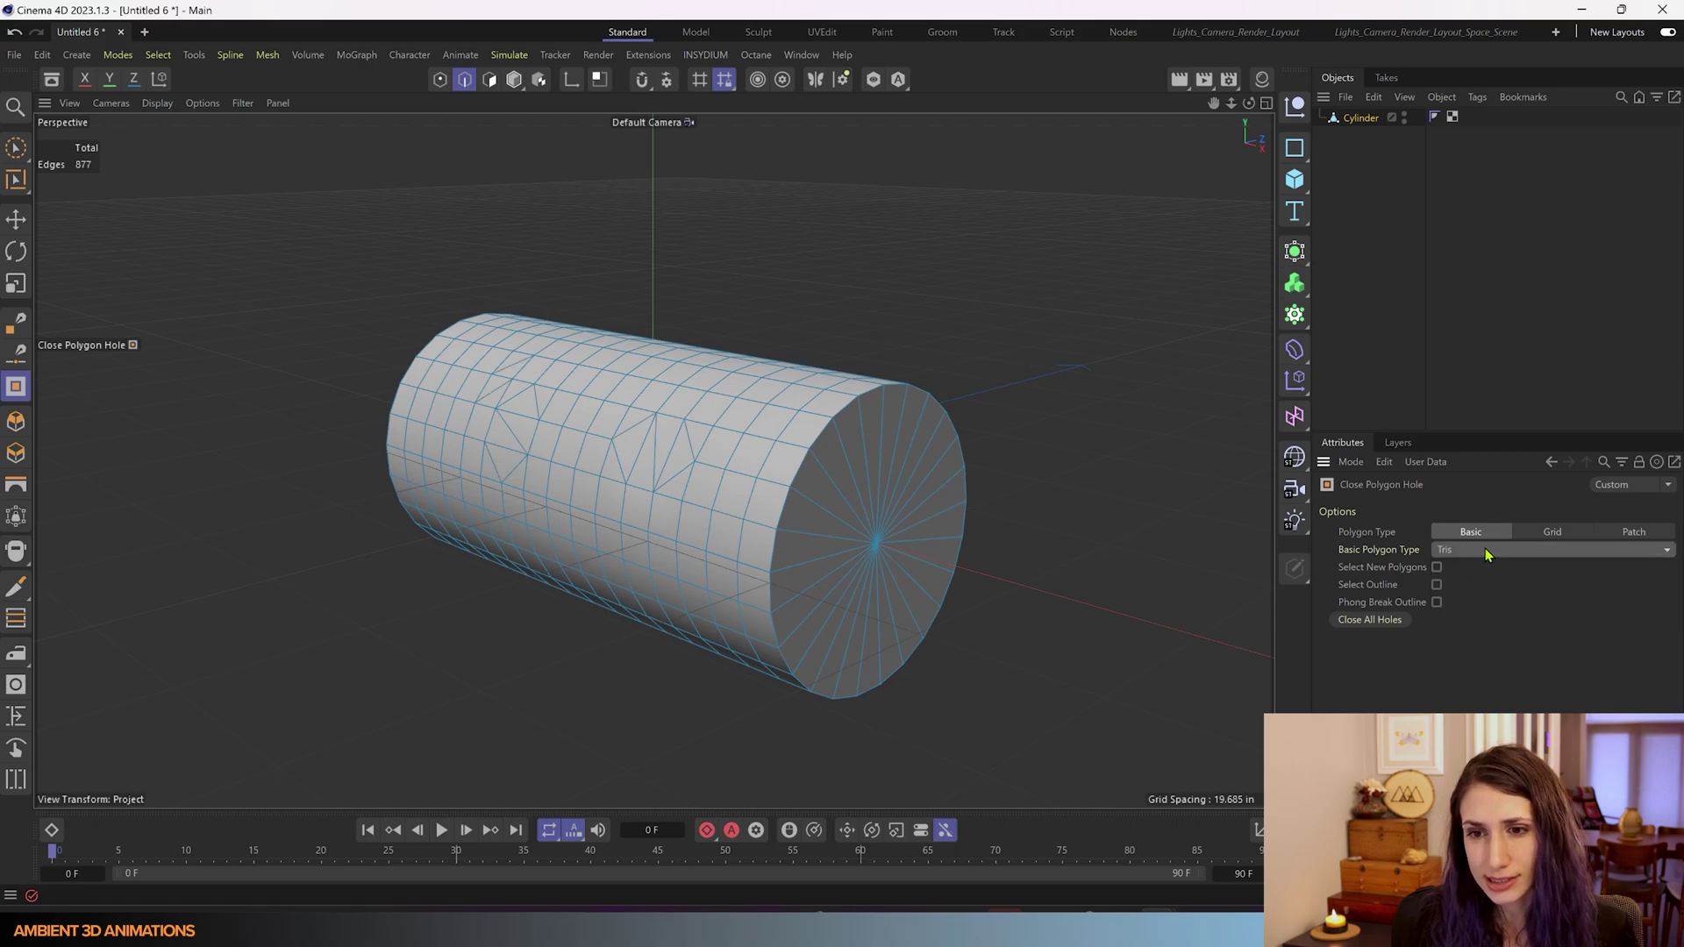
pyautogui.click(1489, 553)
pyautogui.click(1466, 570)
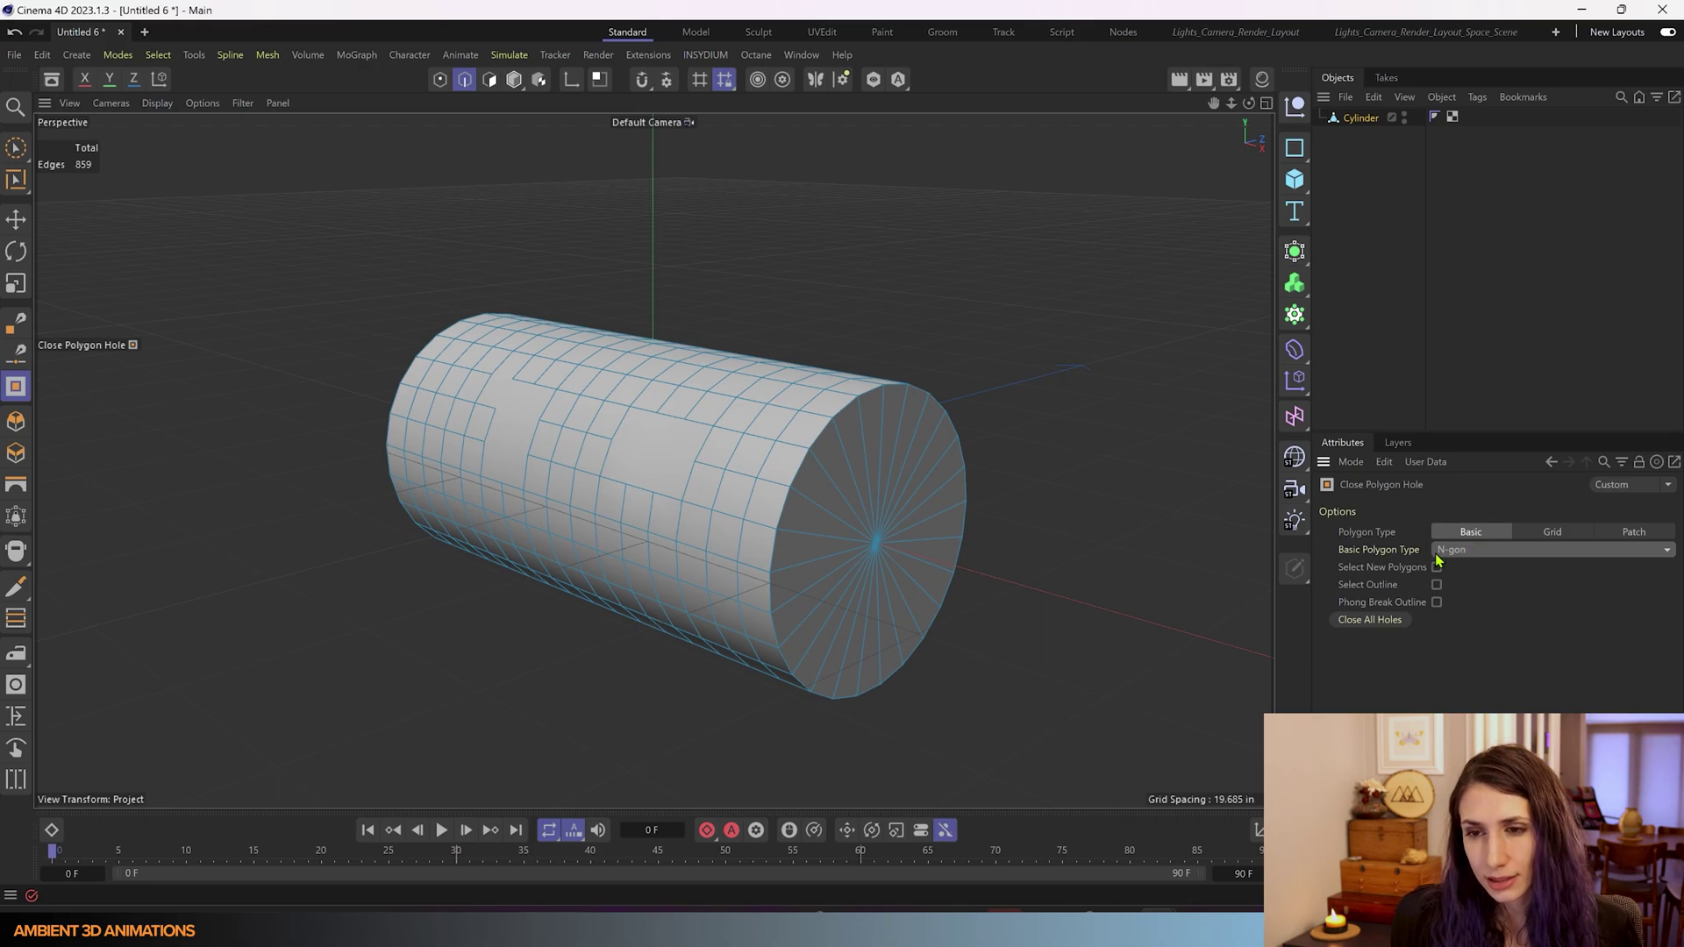
pyautogui.click(1479, 552)
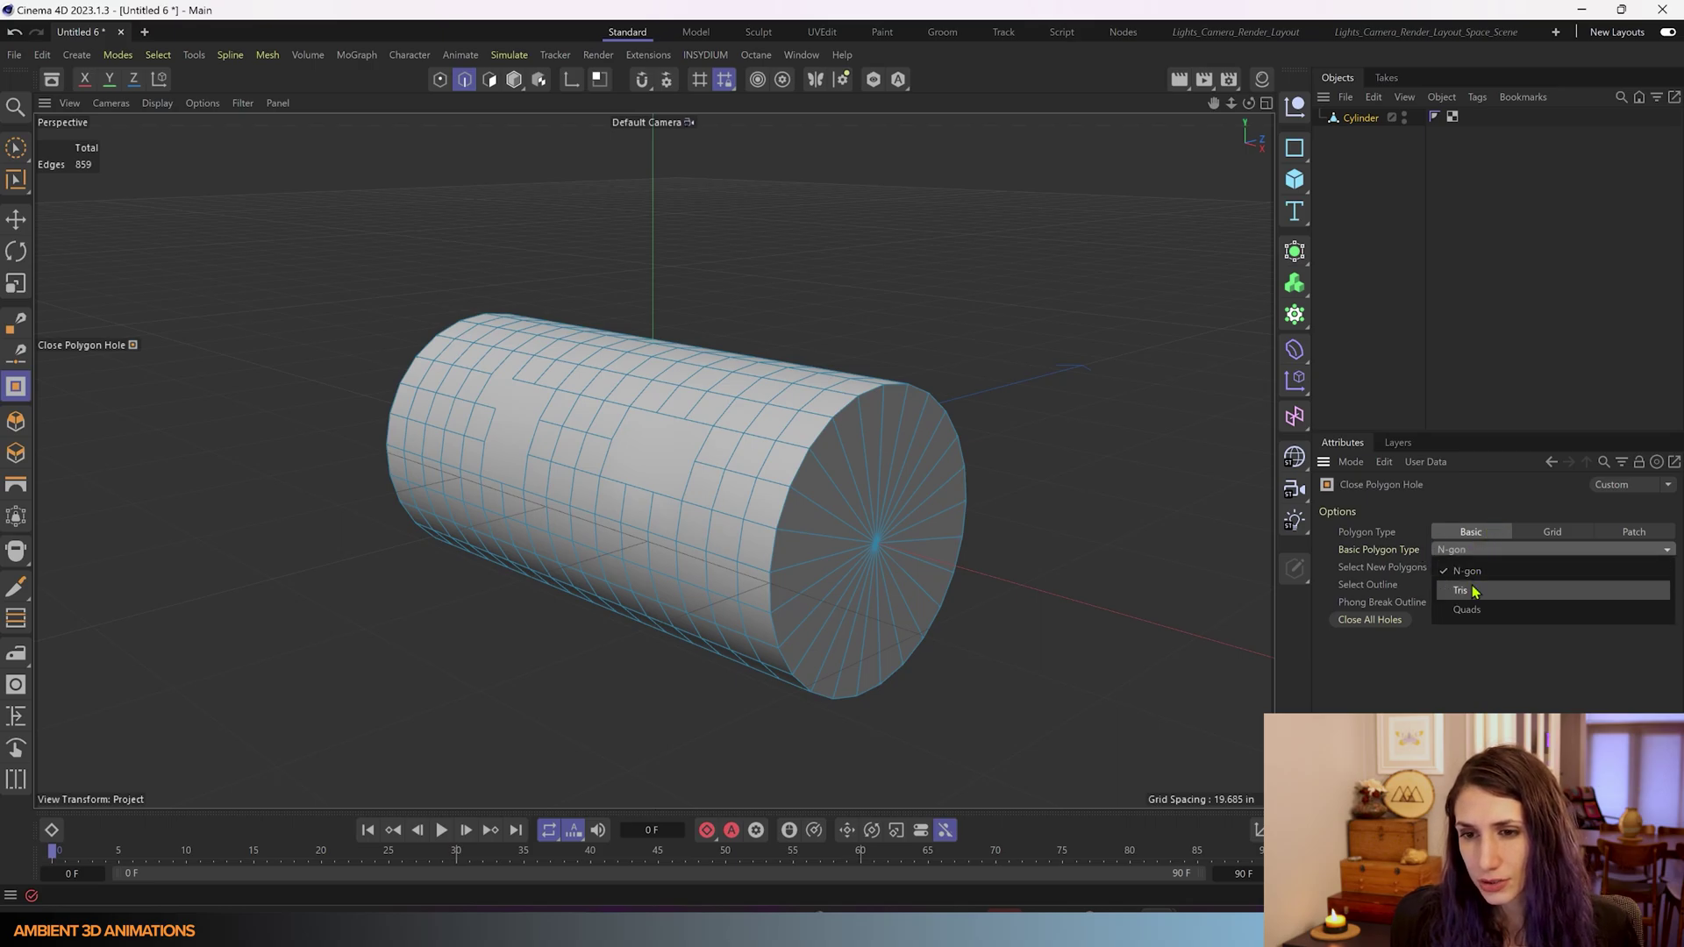
pyautogui.click(1482, 590)
pyautogui.click(1485, 553)
pyautogui.click(1478, 611)
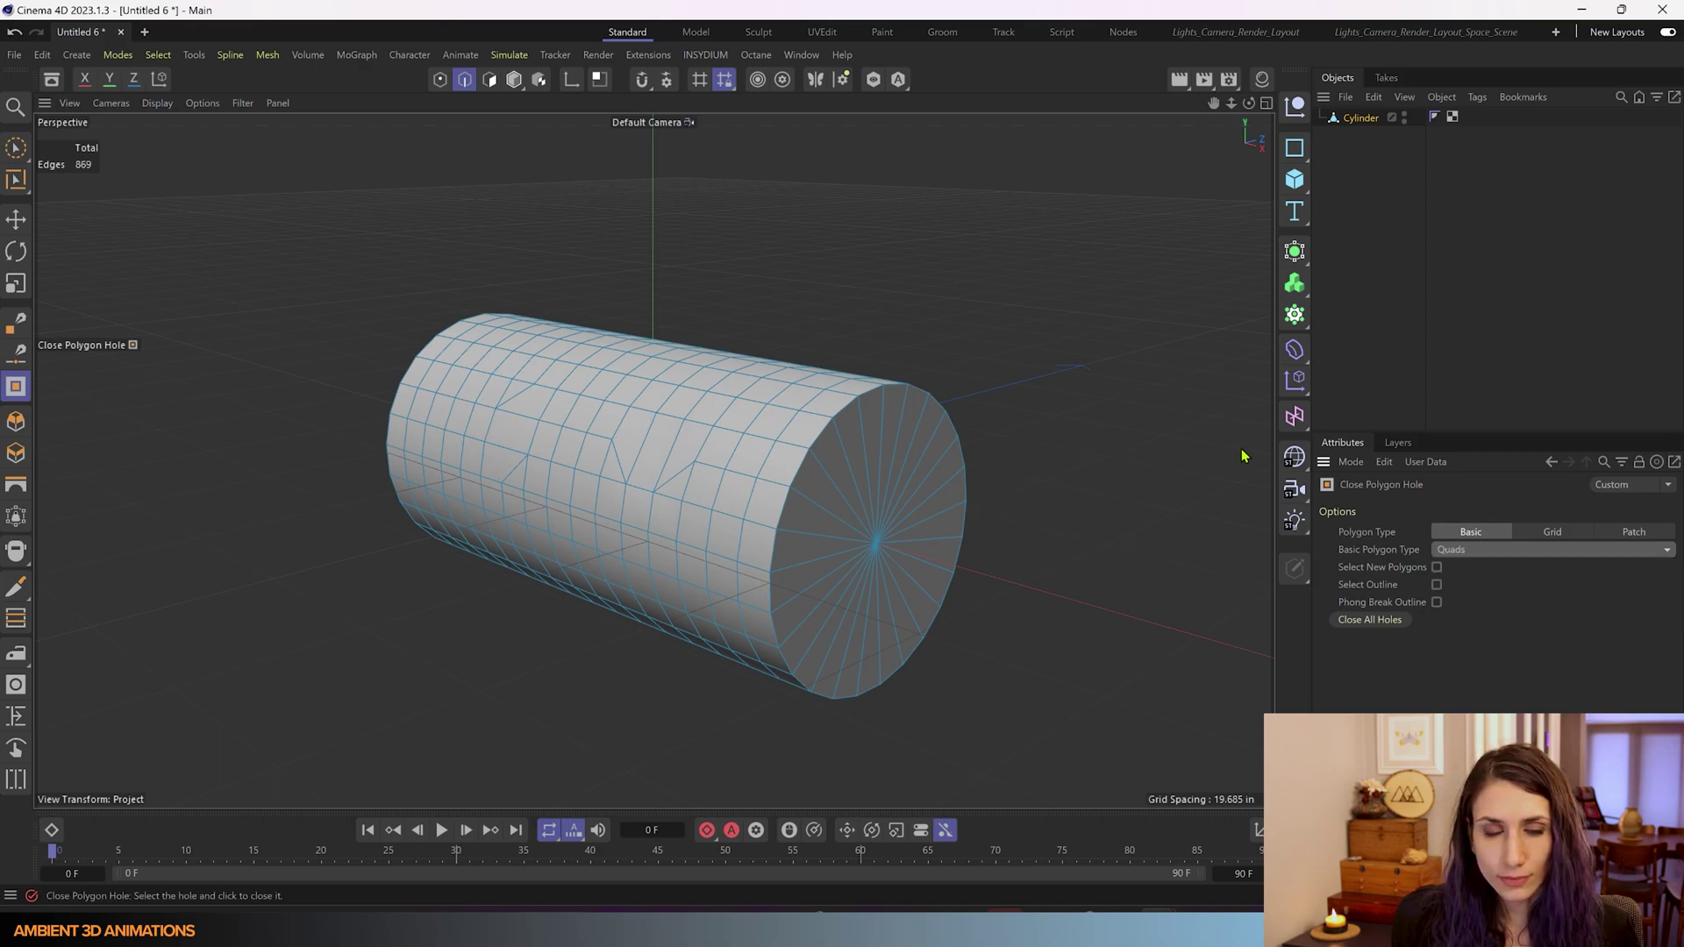
pyautogui.click(1562, 535)
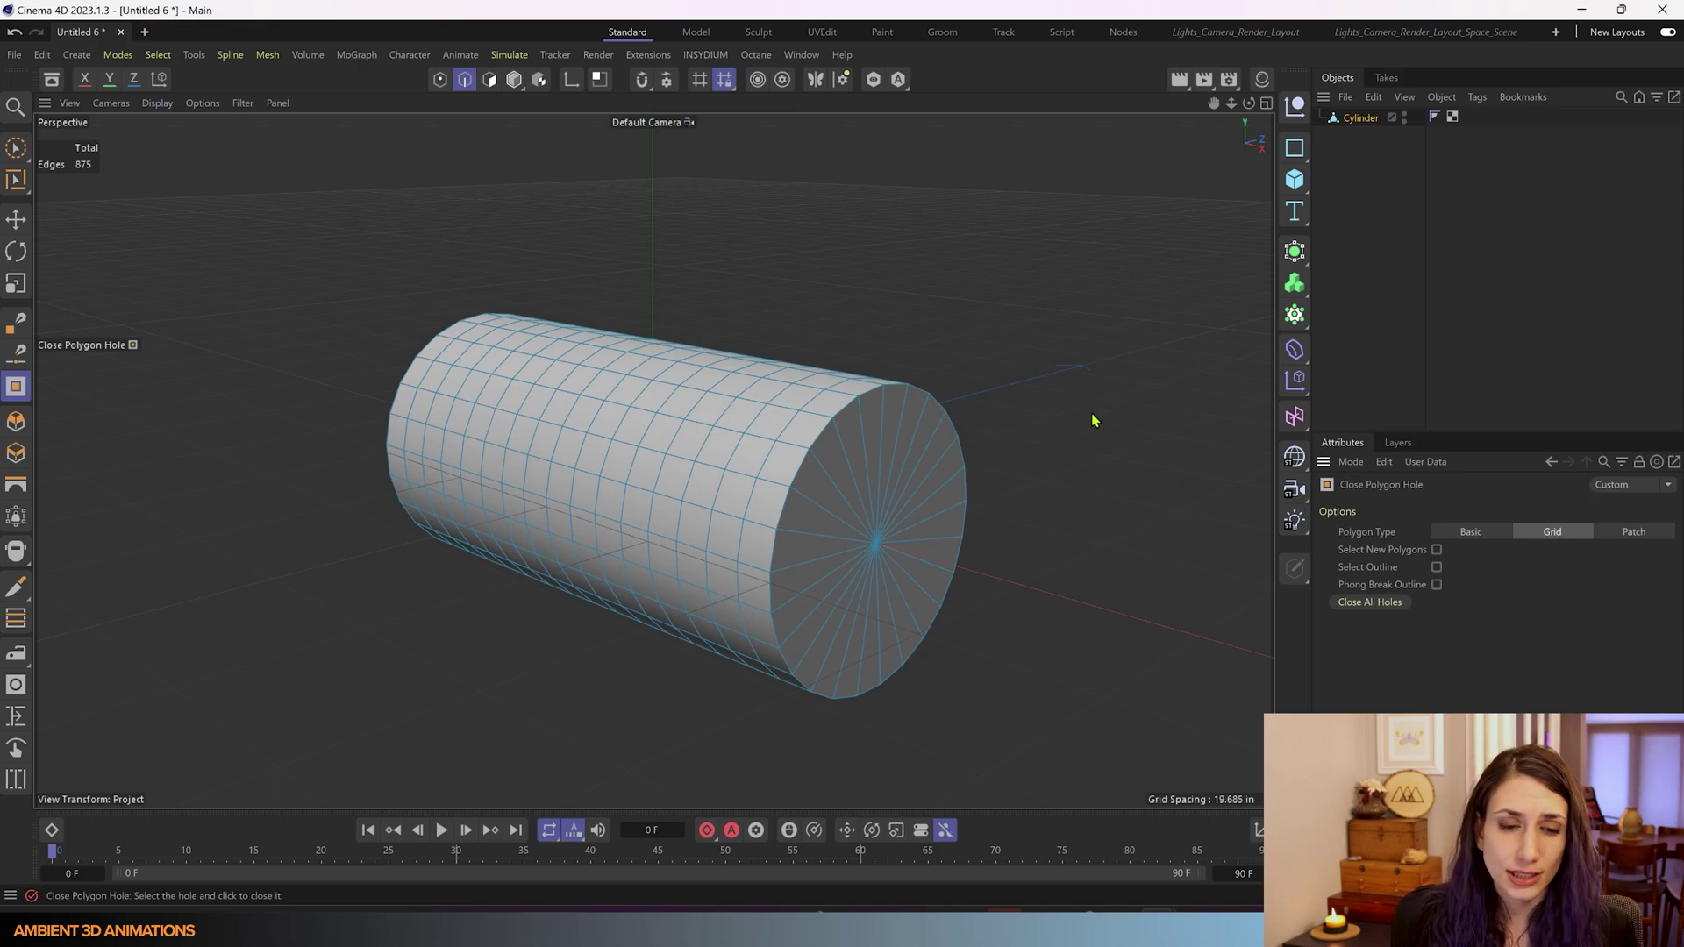
# - Turn the end cap toward the camera, zoom in, and enable Select Outline for the filled holes
pyautogui.keyDown('alt'); pyautogui.moveTo(1095, 421); pyautogui.dragTo(1042, 447); pyautogui.keyUp('alt')
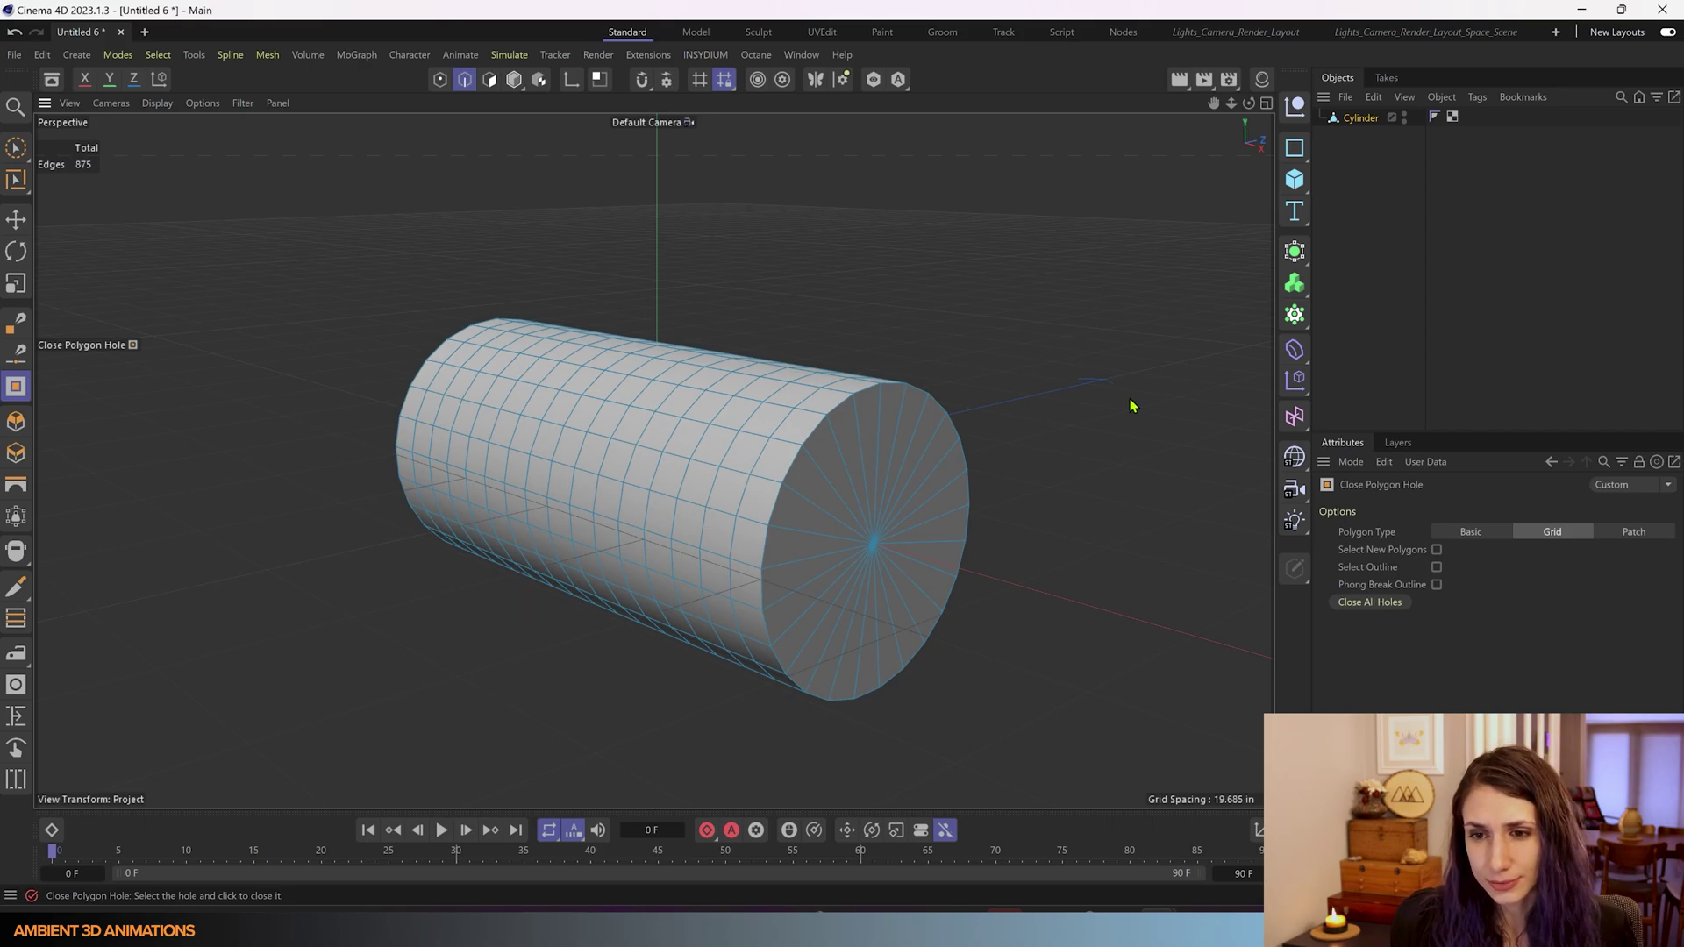
pyautogui.scroll(2, 481, 254)
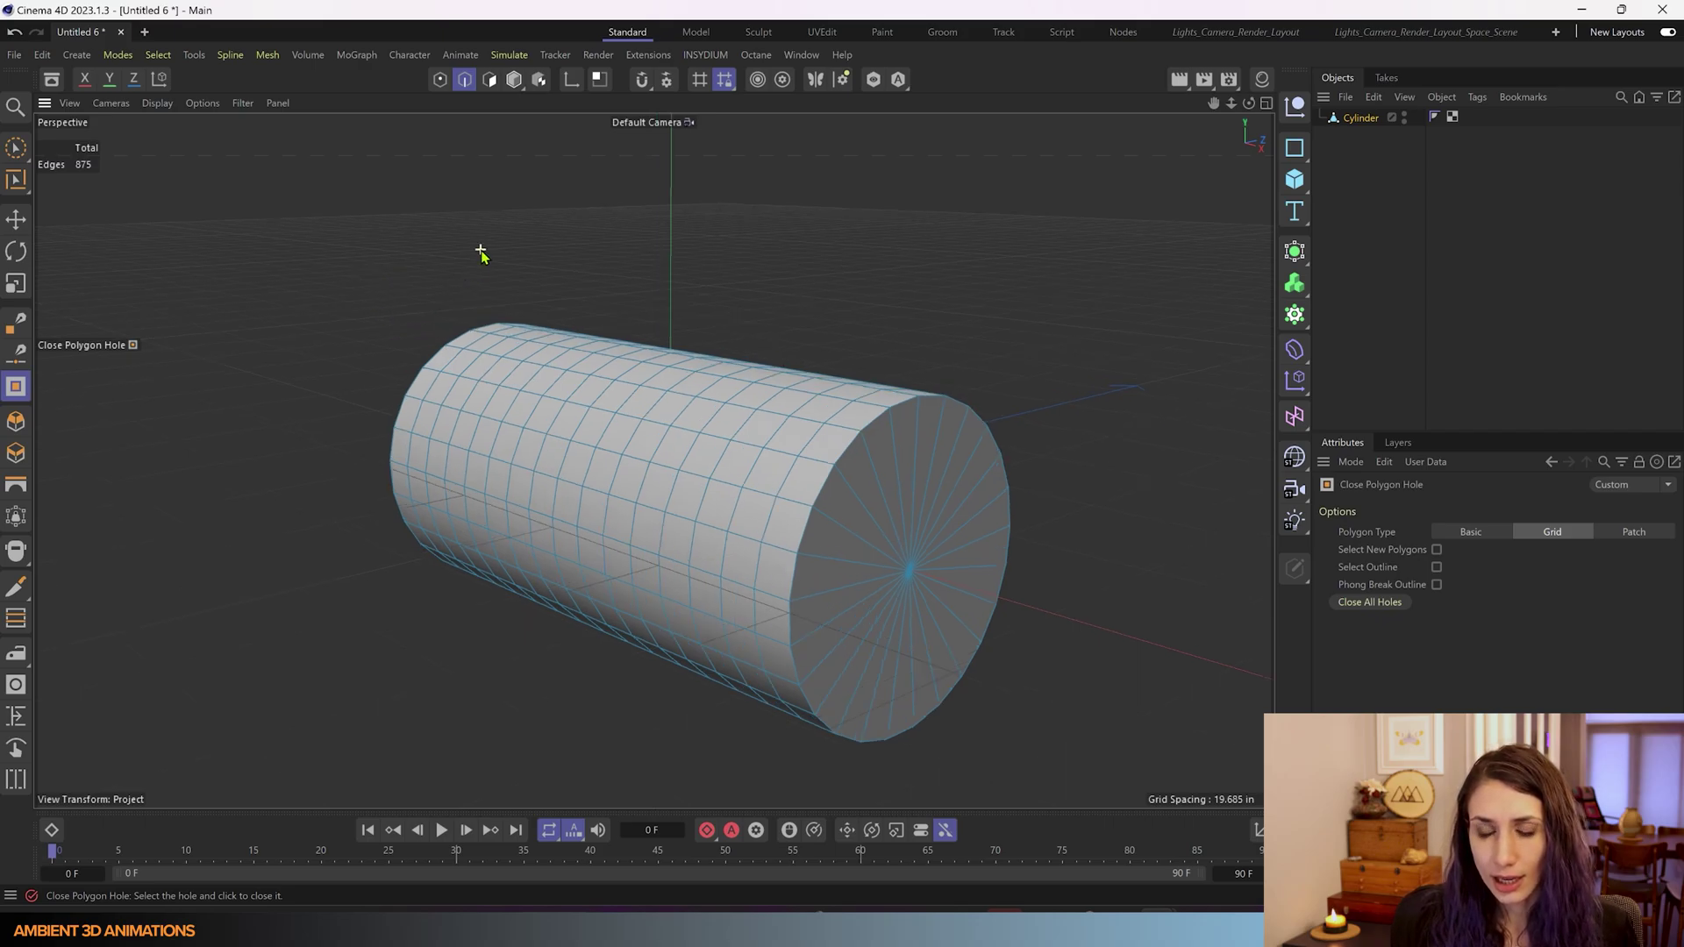
pyautogui.scroll(1, 480, 255)
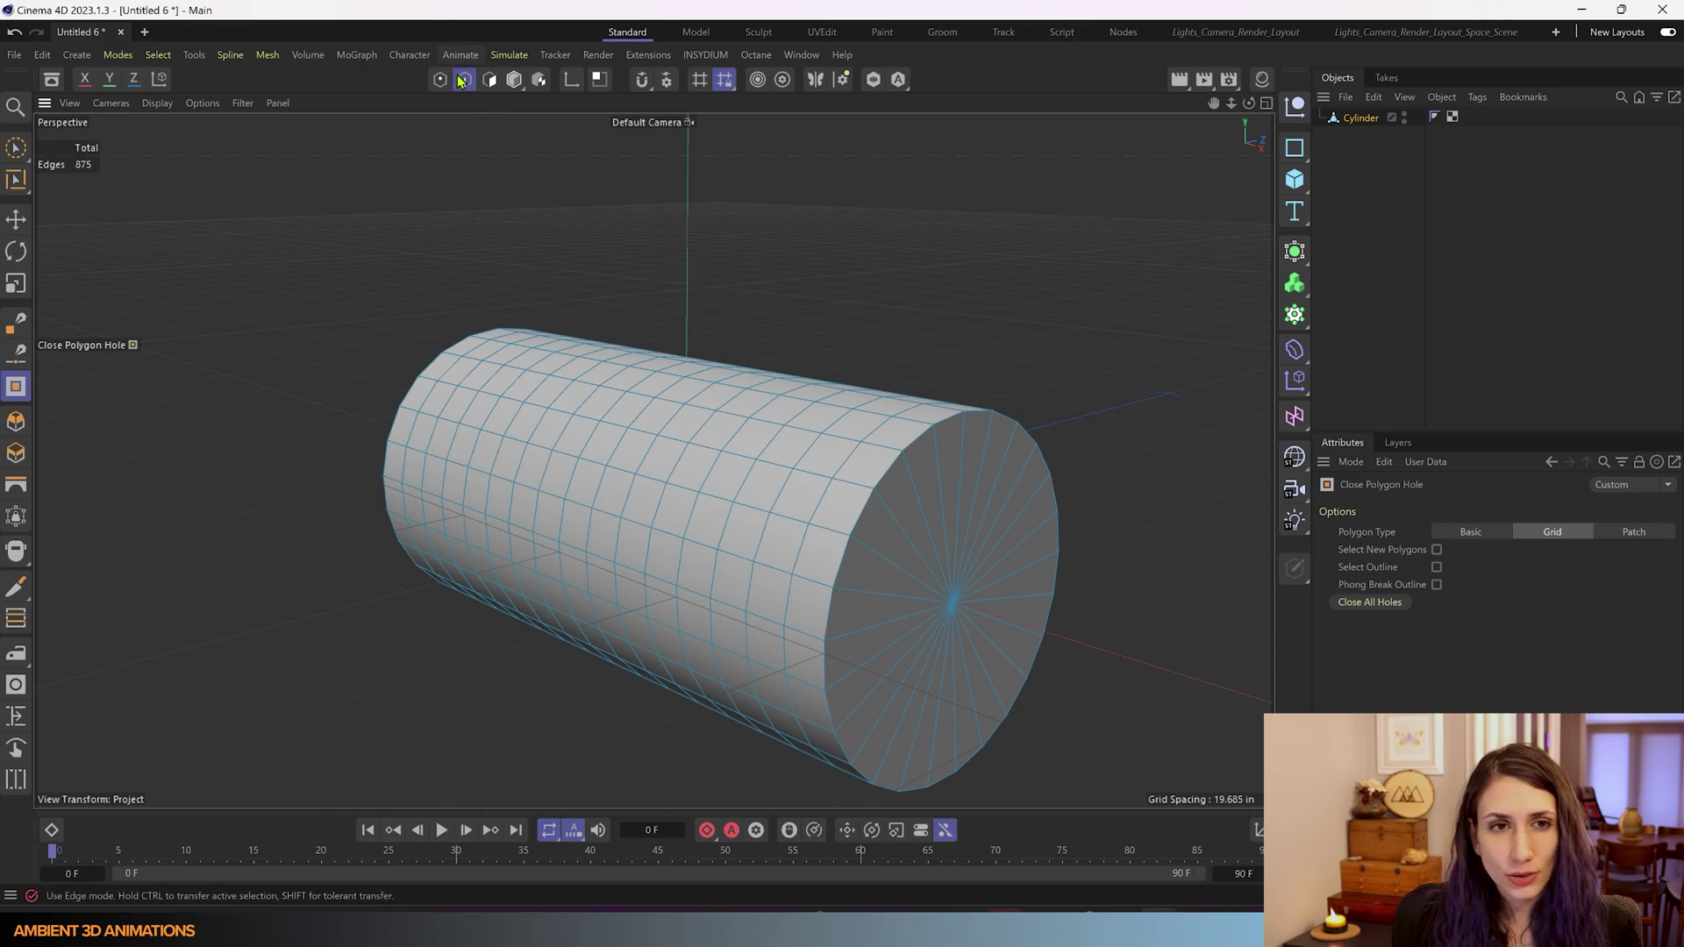
pyautogui.click(1436, 567)
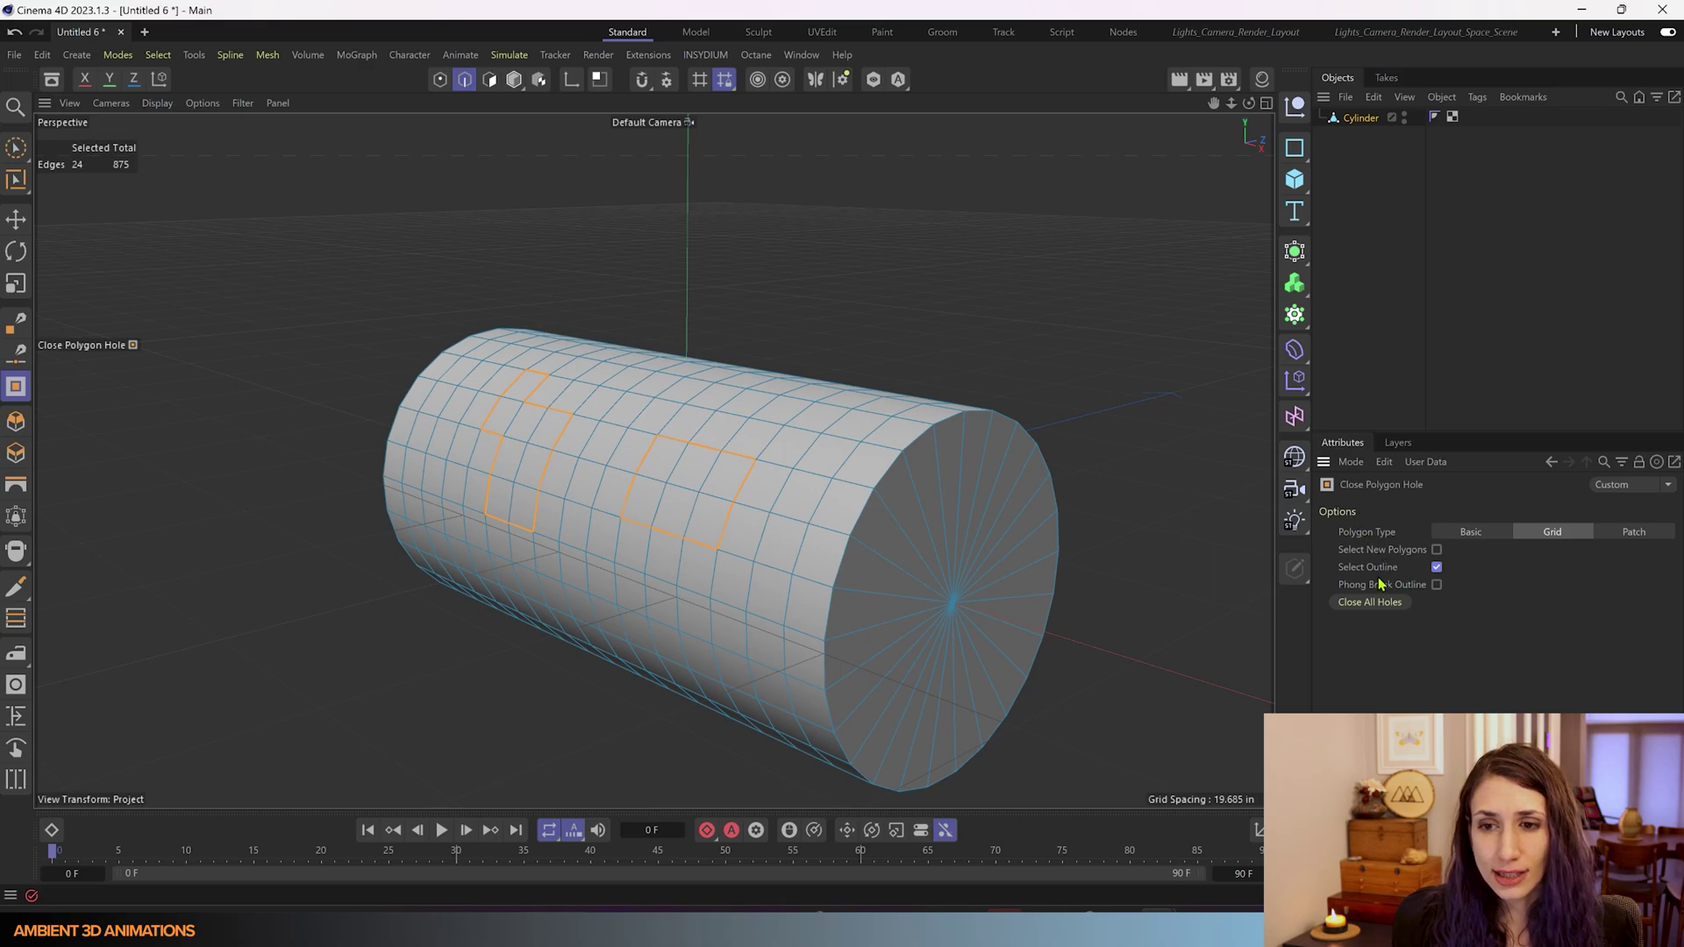
# - In polygon mode, enable Select New Polygons and Phong Break Outline for hole closing
pyautogui.click(492, 81)
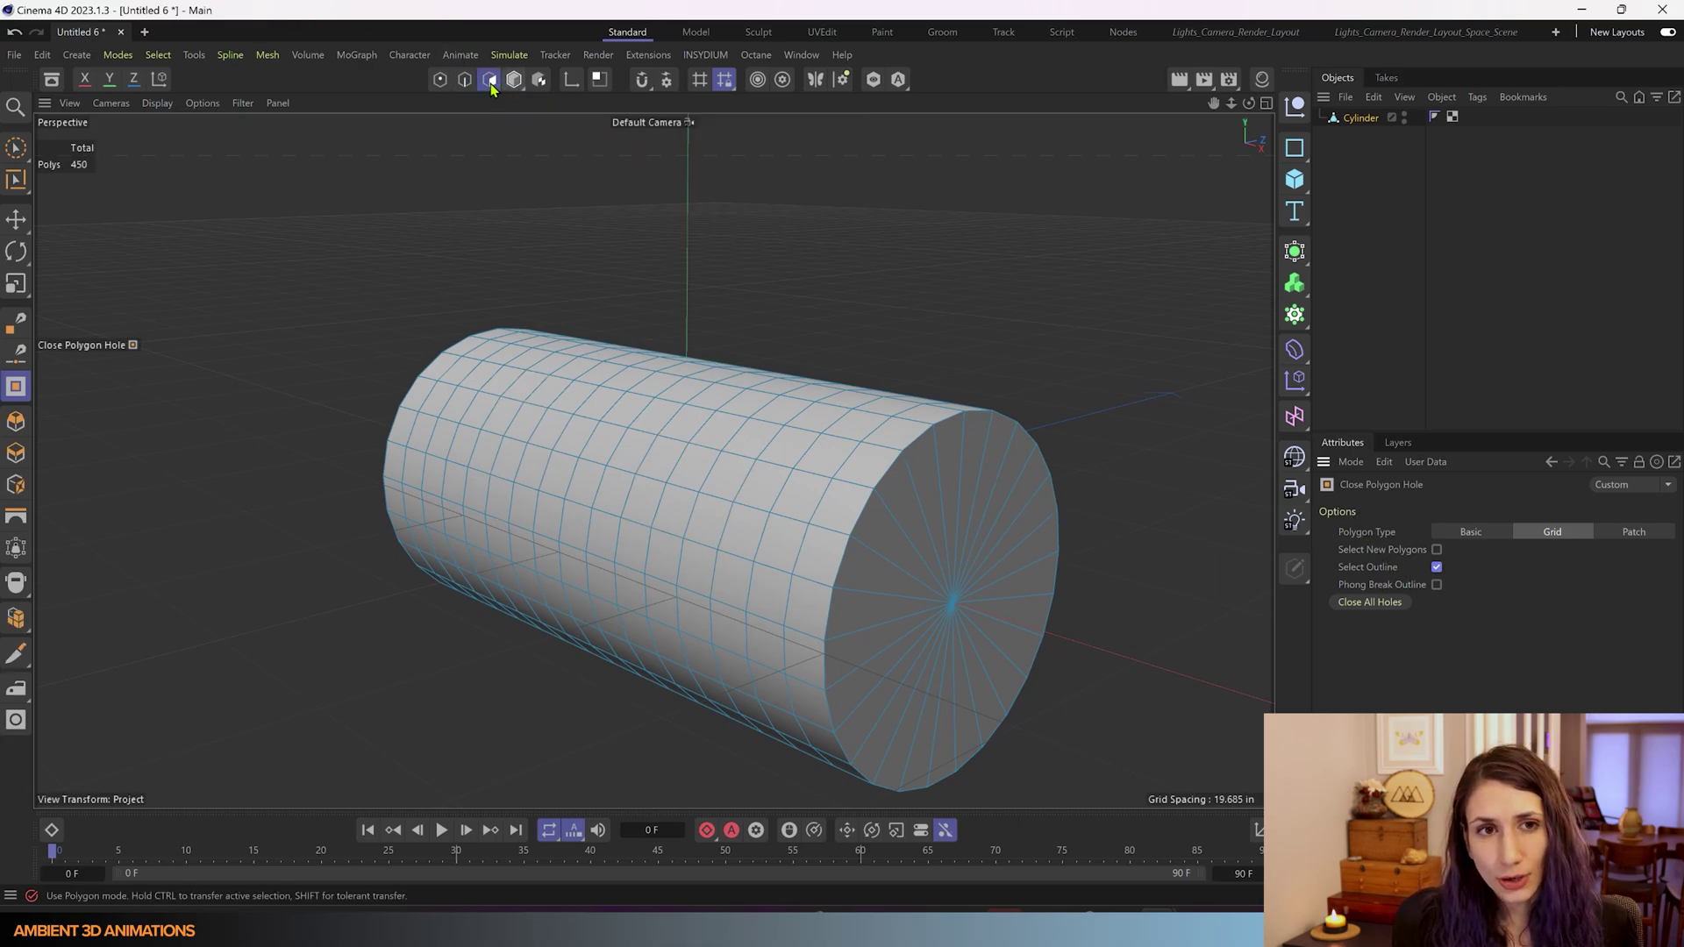
pyautogui.click(1436, 550)
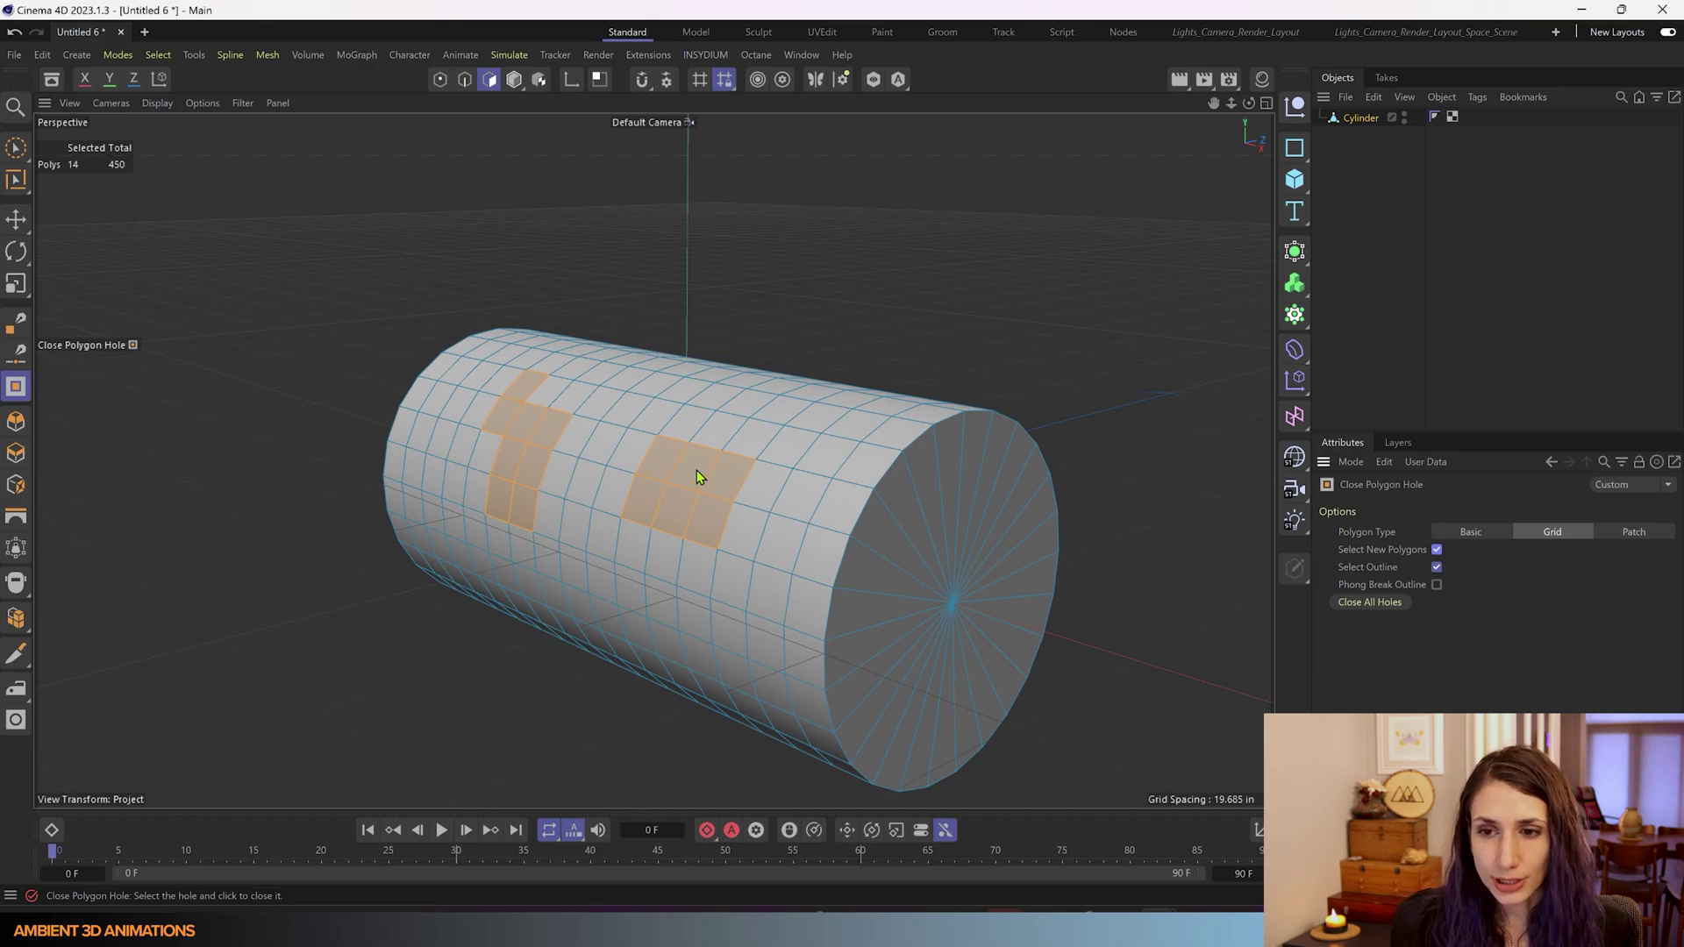
pyautogui.click(1436, 585)
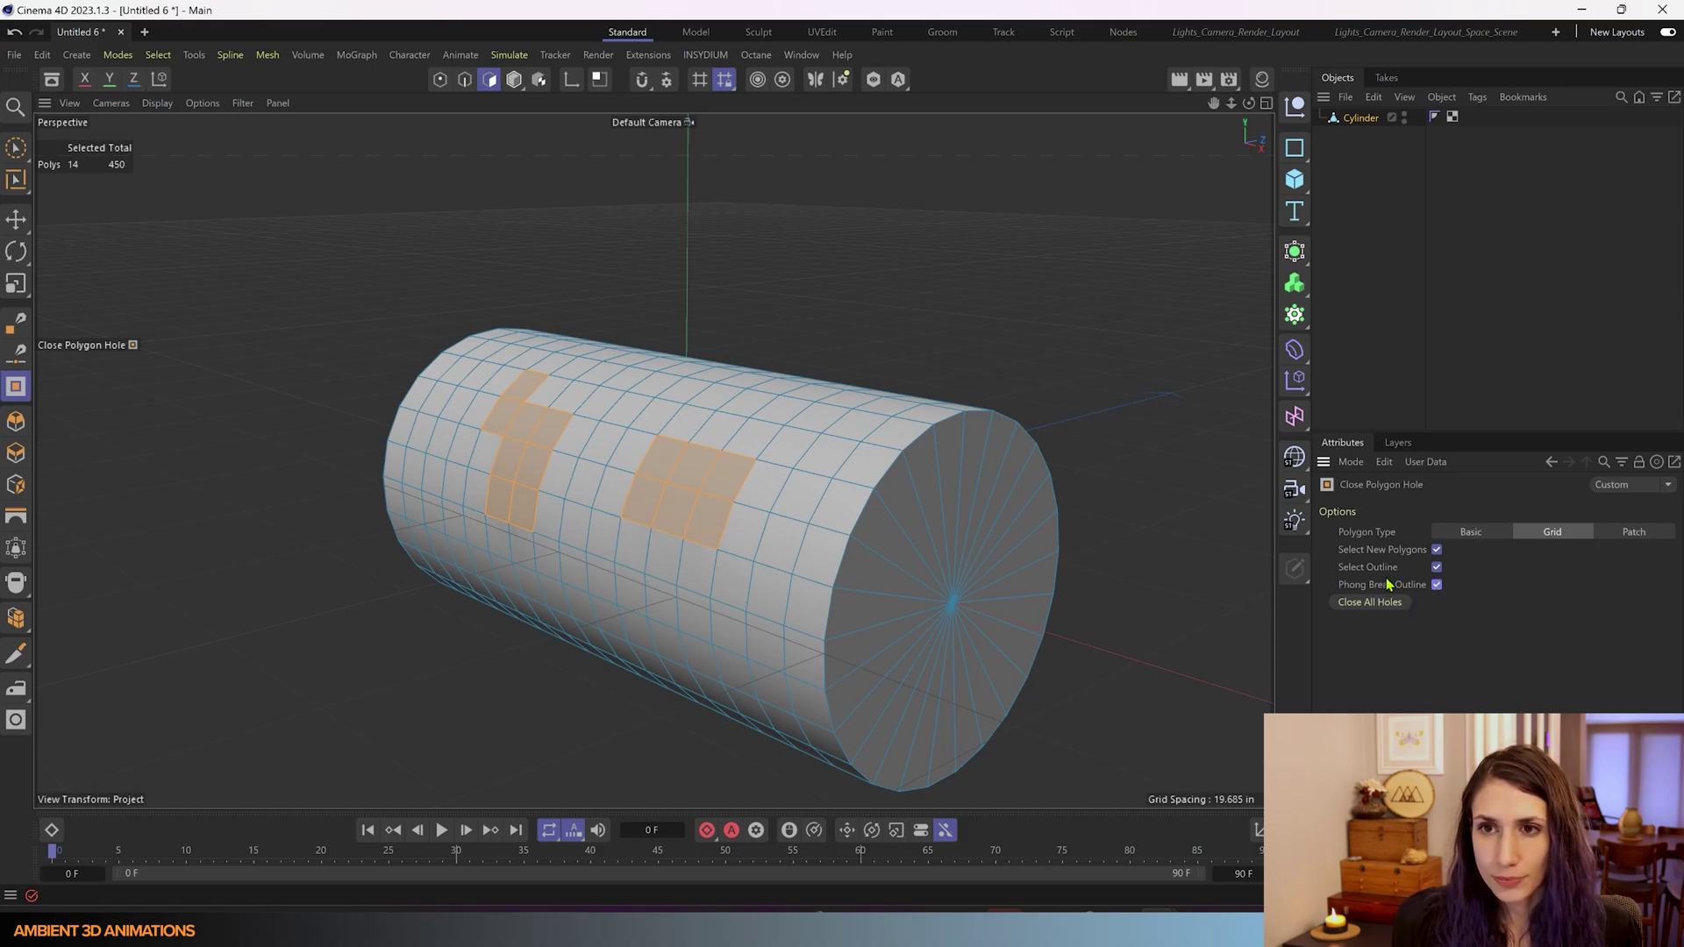
# - Turn off Phong Break Outline and Select Outline, then deselect all polygons
pyautogui.scroll(3, 538, 466)
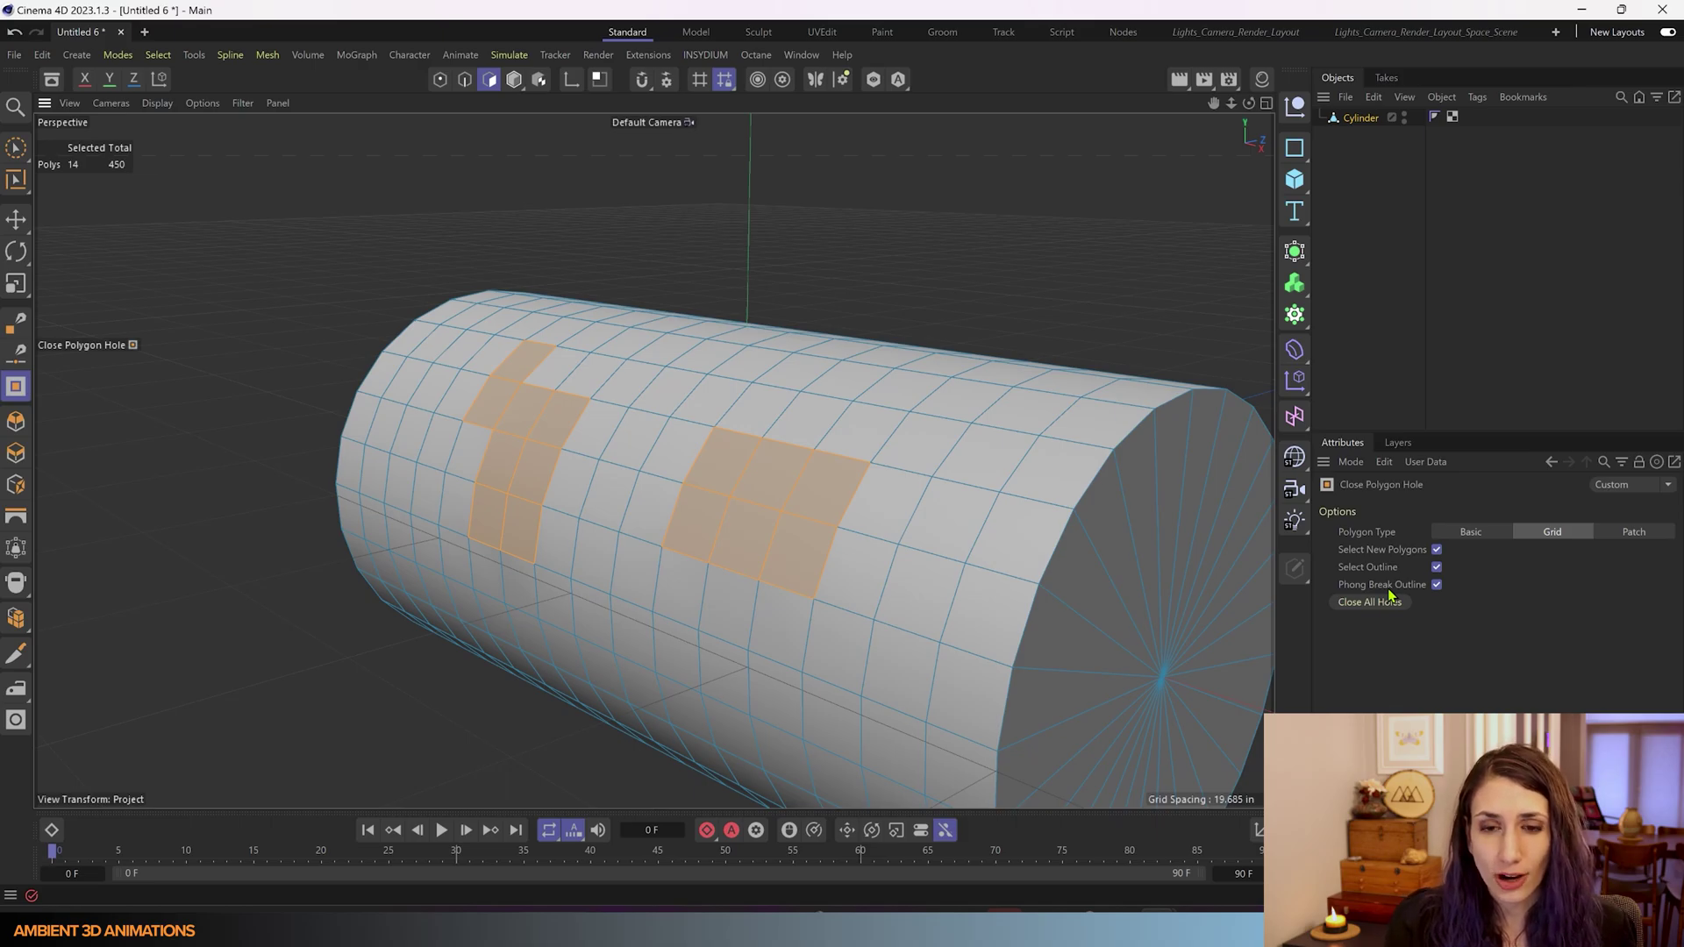
pyautogui.click(1436, 585)
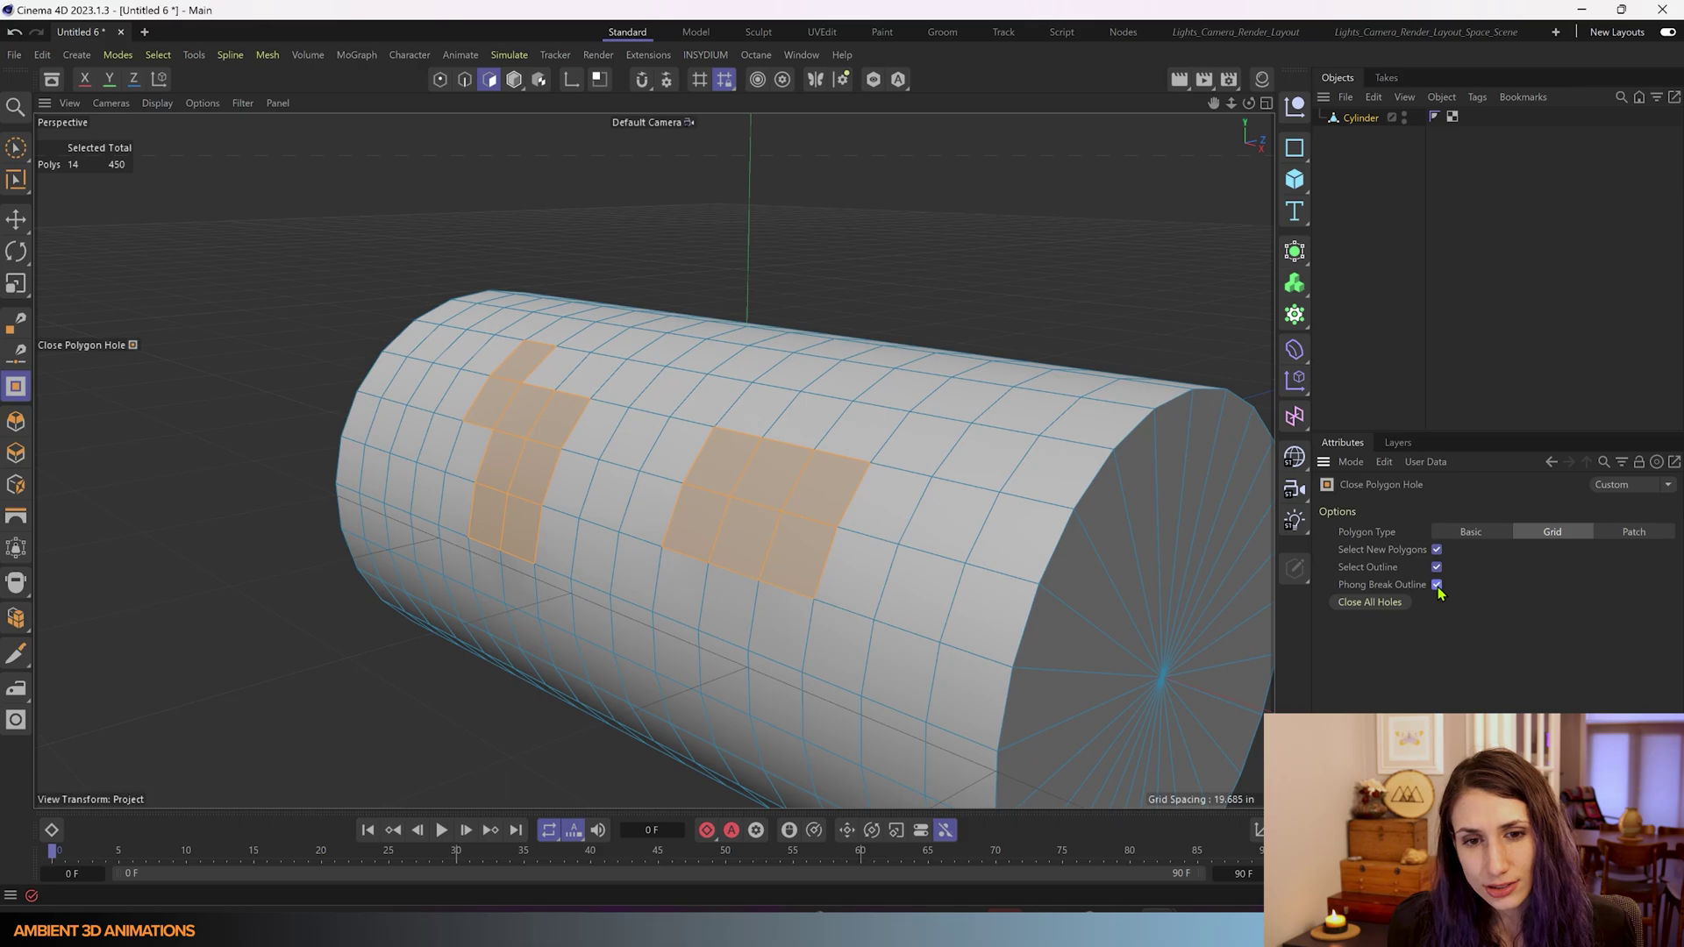
pyautogui.click(1437, 568)
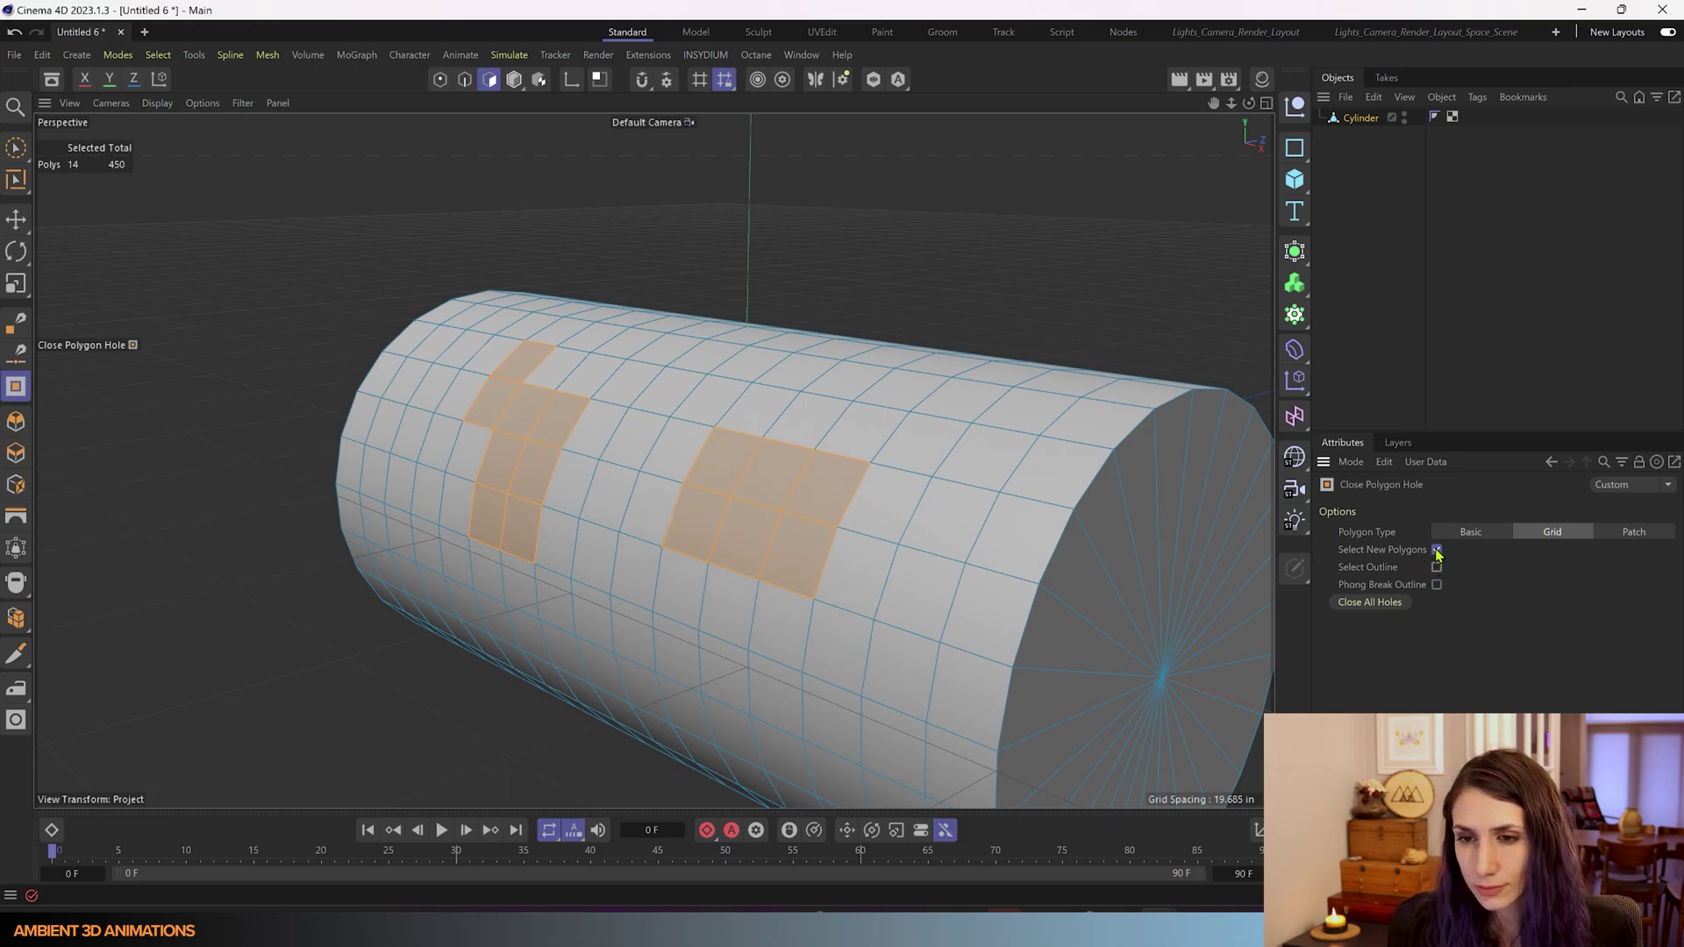
pyautogui.hotkey('ctrl', 'shift', 'a')
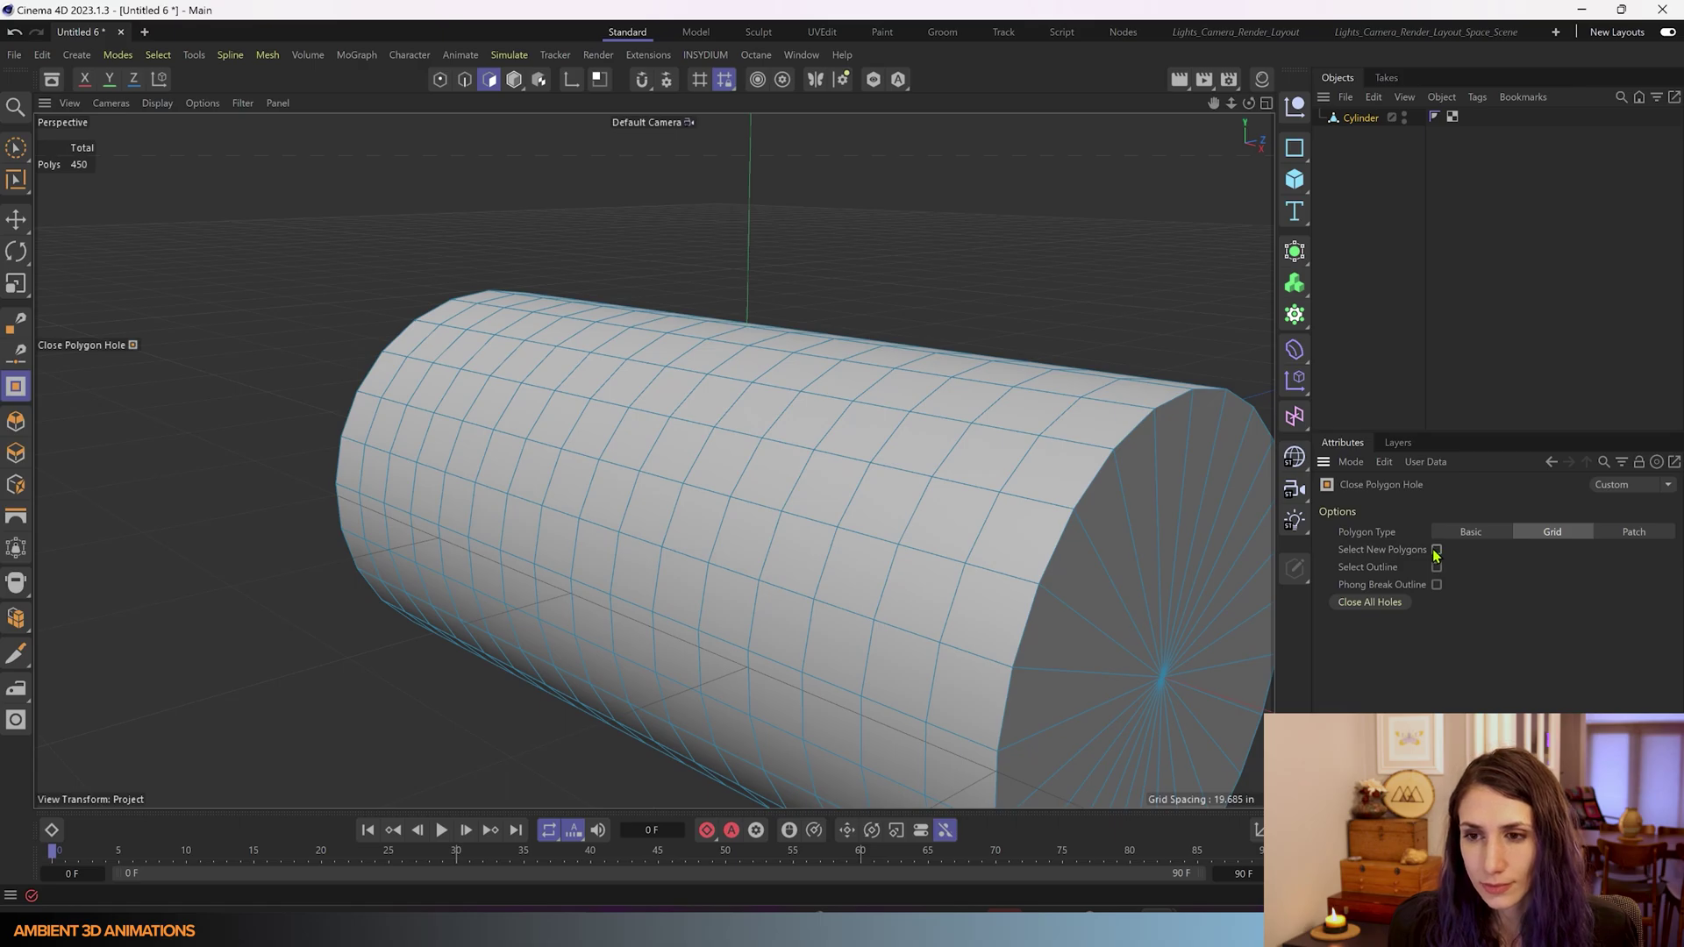
# - Switch the hole fill to Patch and step Patch Rotation up to 5
pyautogui.click(1636, 532)
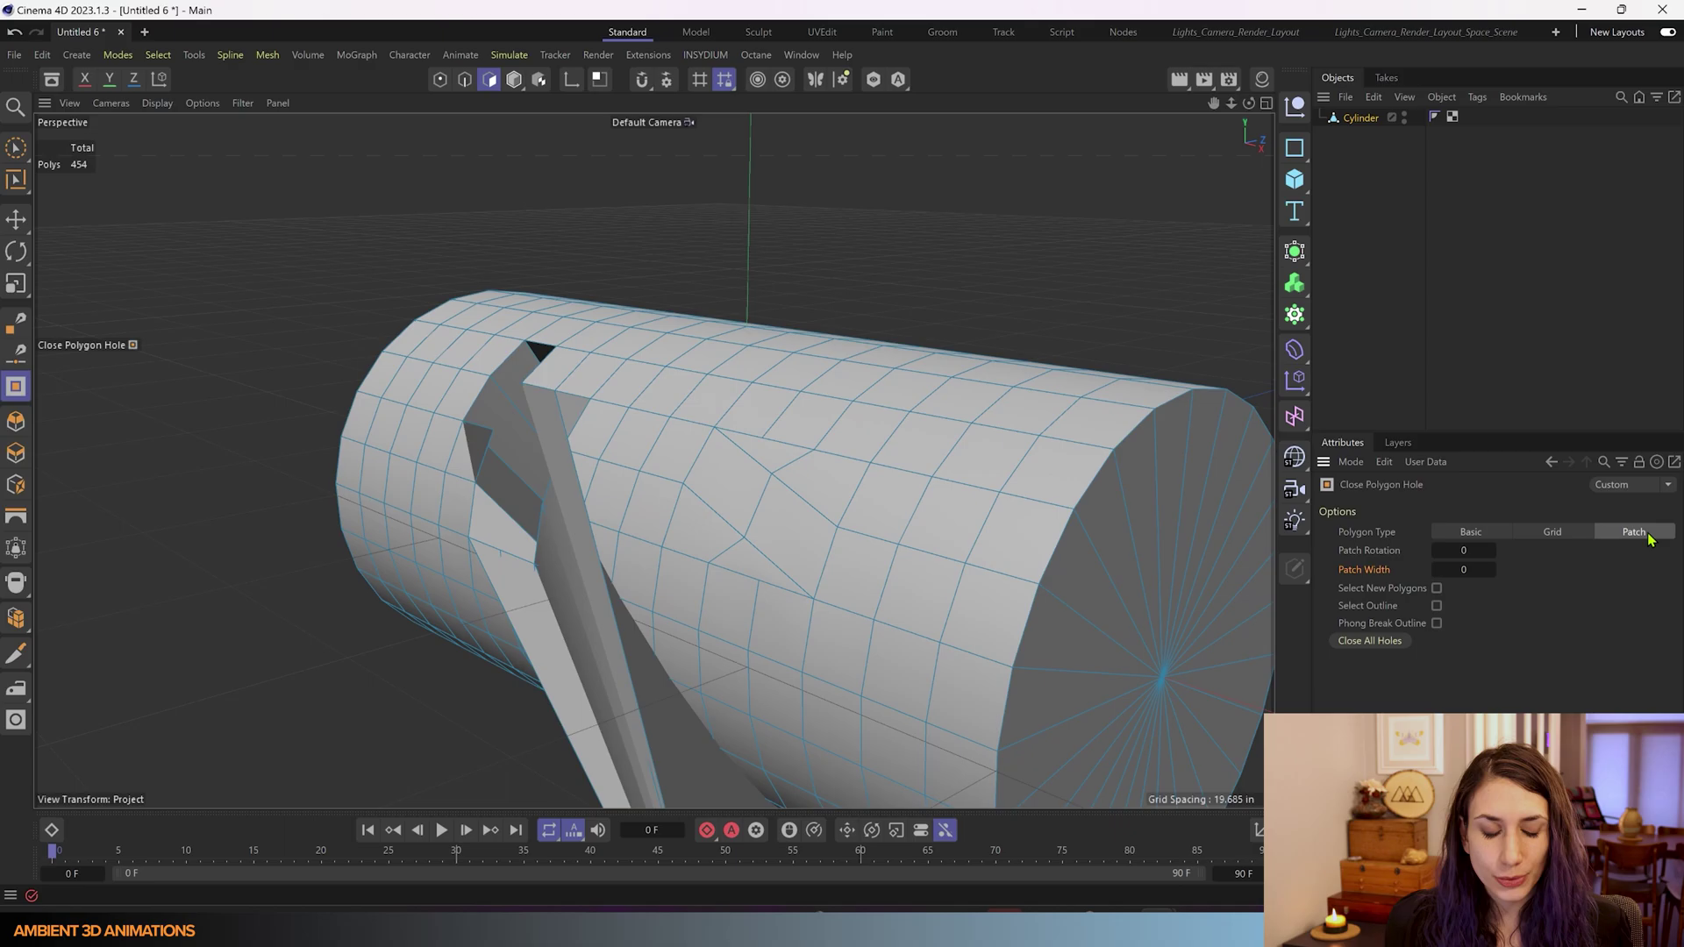
pyautogui.keyDown('alt'); pyautogui.moveTo(1047, 274); pyautogui.dragTo(1124, 255); pyautogui.keyUp('alt')
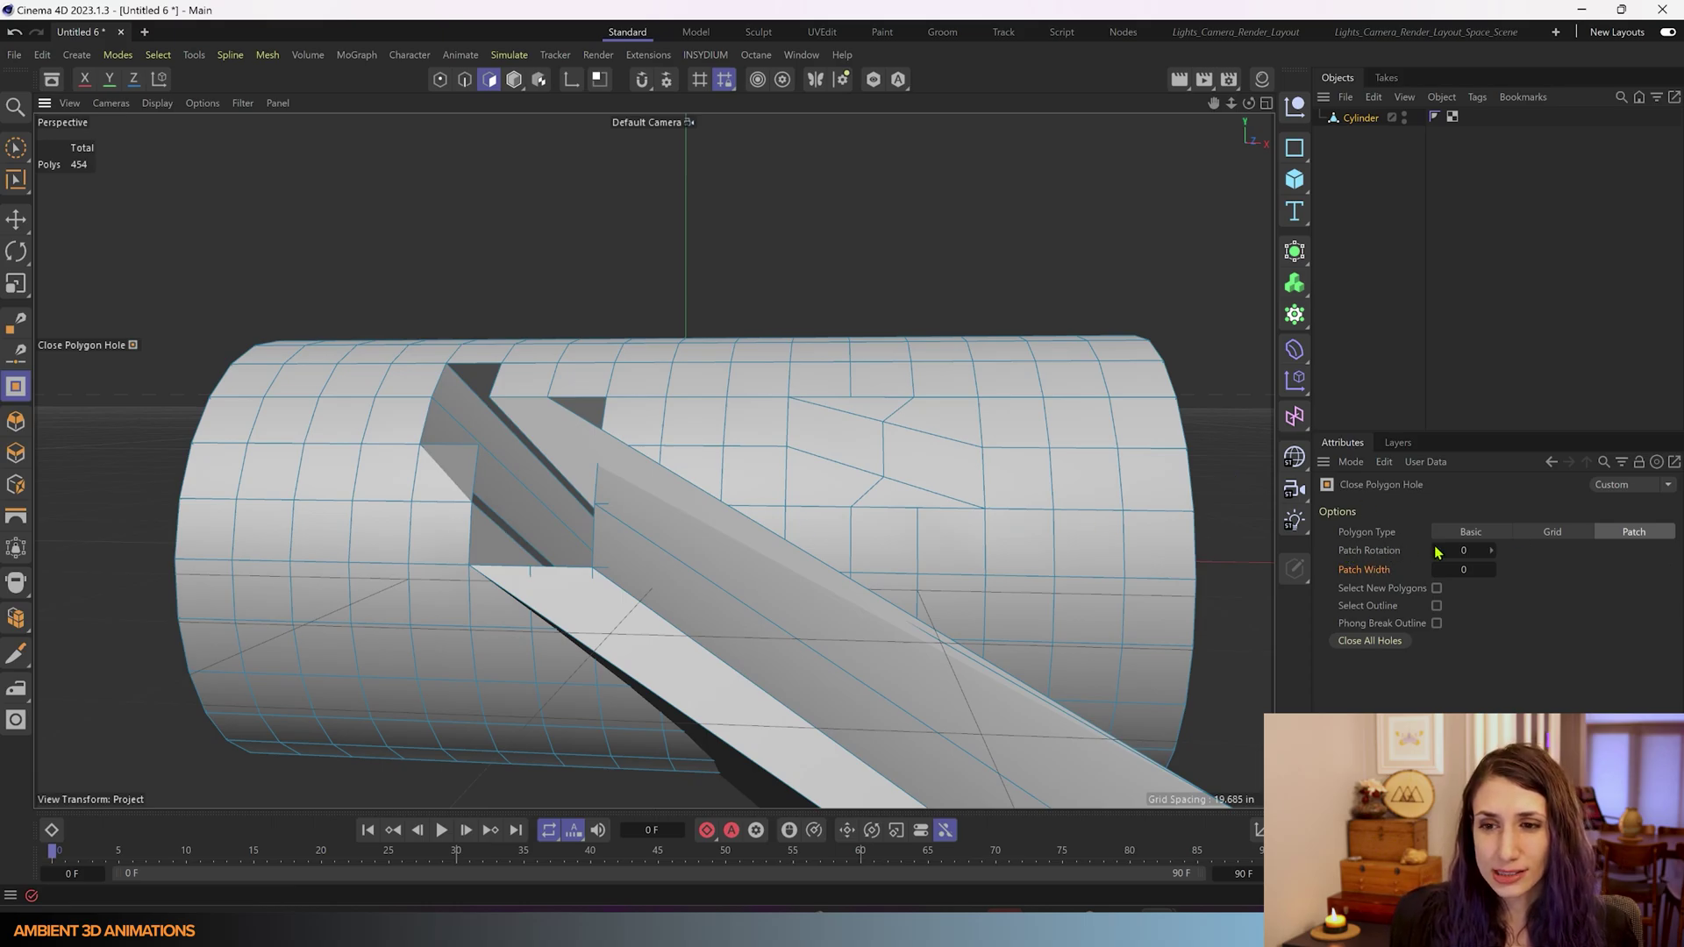
pyautogui.click(1493, 551)
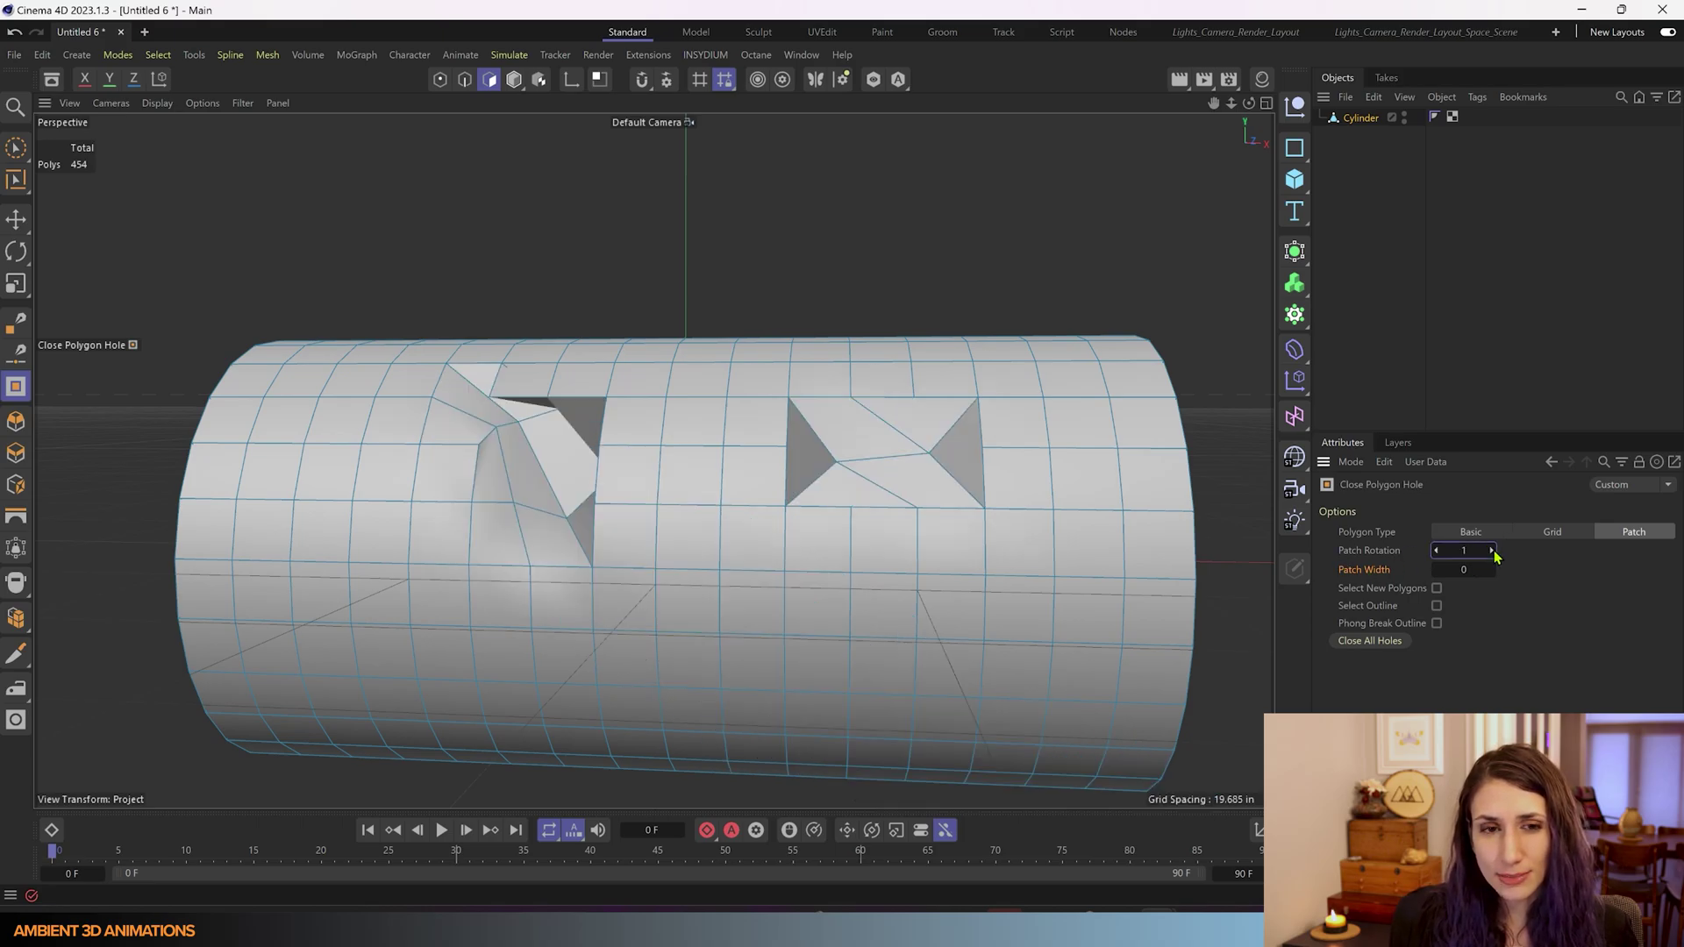
pyautogui.moveTo(602, 279)
pyautogui.keyDown('alt'); pyautogui.mouseDown()
pyautogui.moveTo(618, 298)
pyautogui.moveTo(676, 275)
pyautogui.moveTo(628, 304)
pyautogui.moveTo(673, 296)
pyautogui.moveTo(624, 299)
pyautogui.mouseUp(); pyautogui.keyUp('alt')
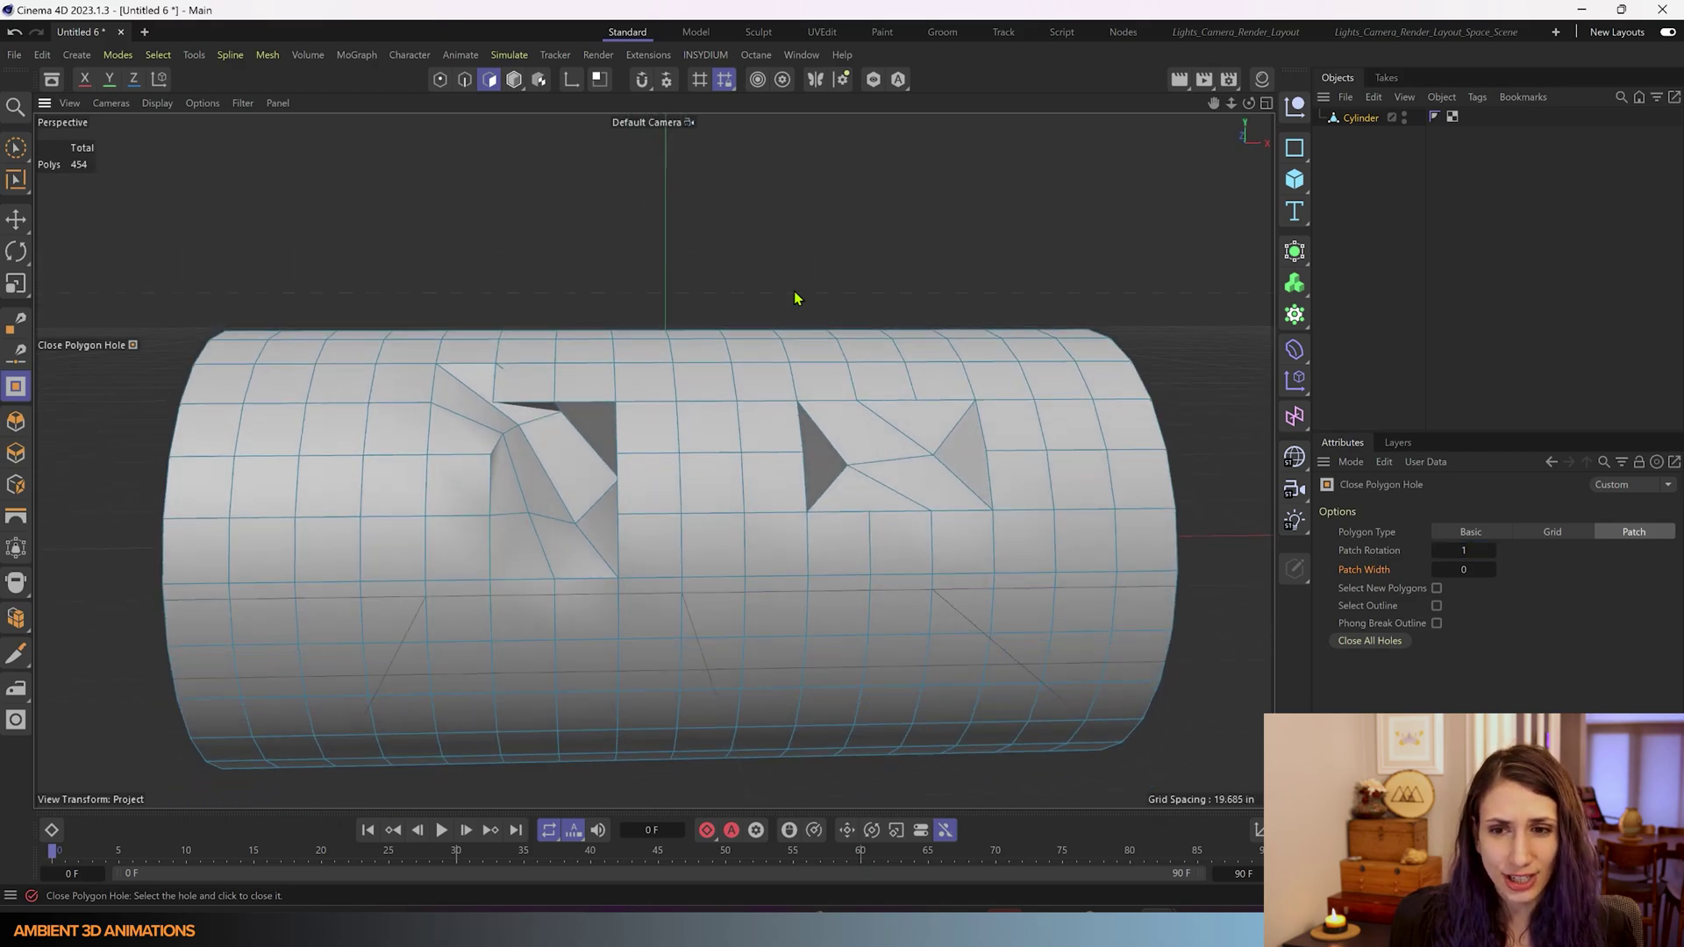
pyautogui.click(1491, 551)
pyautogui.click(1491, 550)
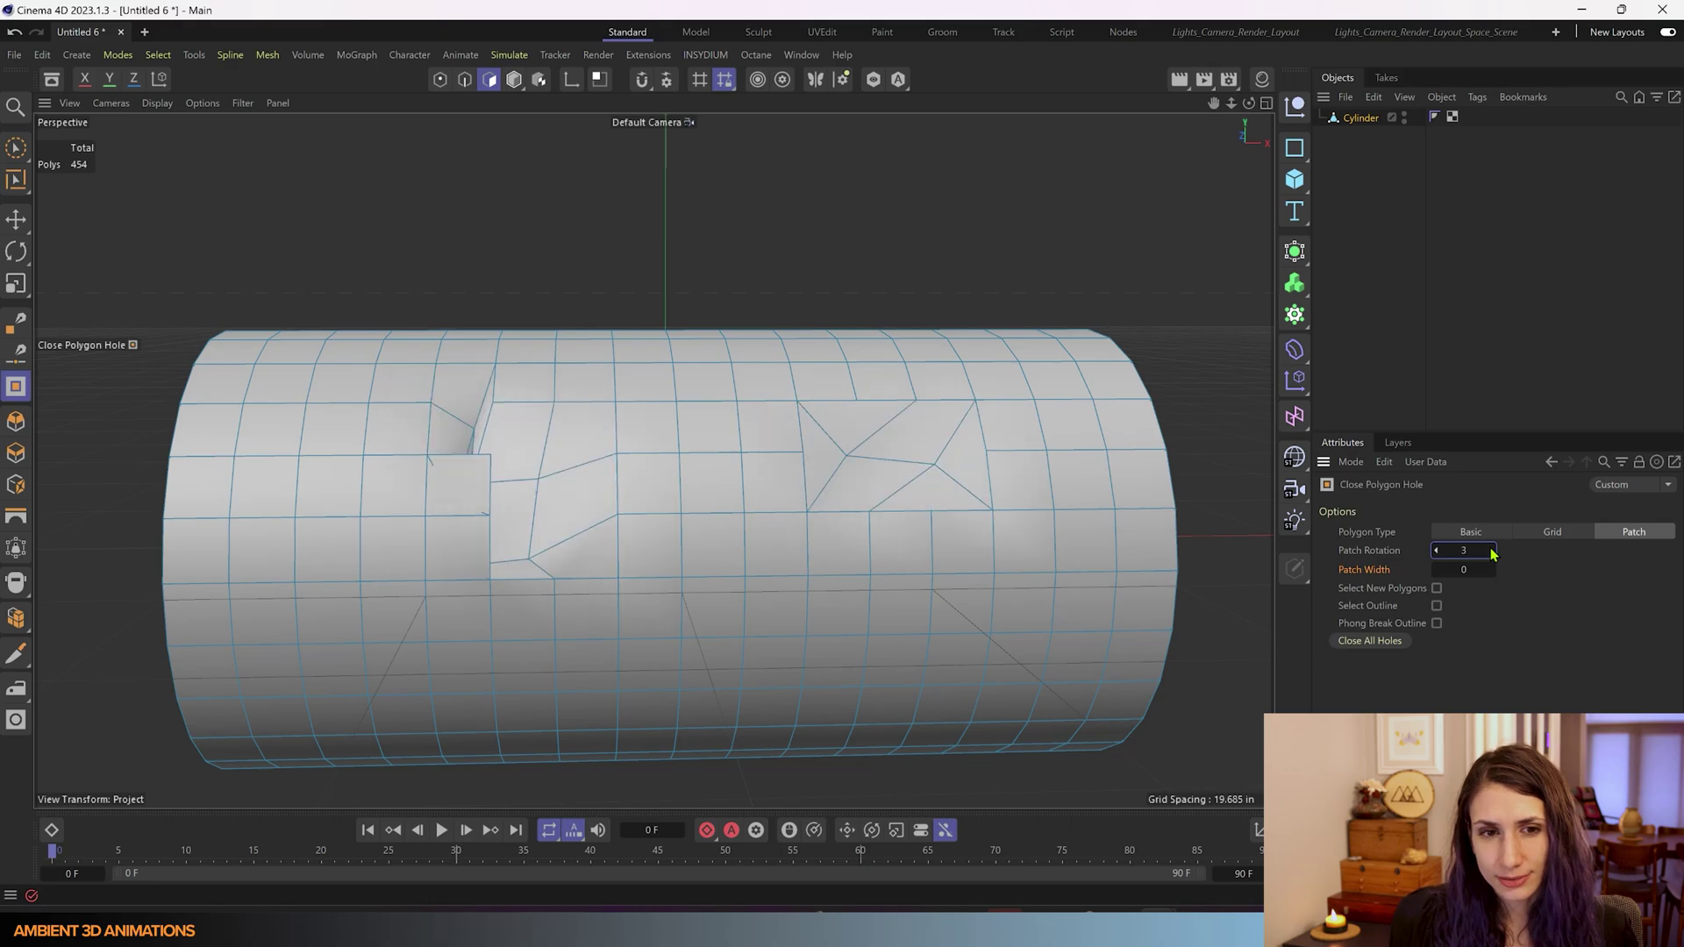
pyautogui.click(1491, 551)
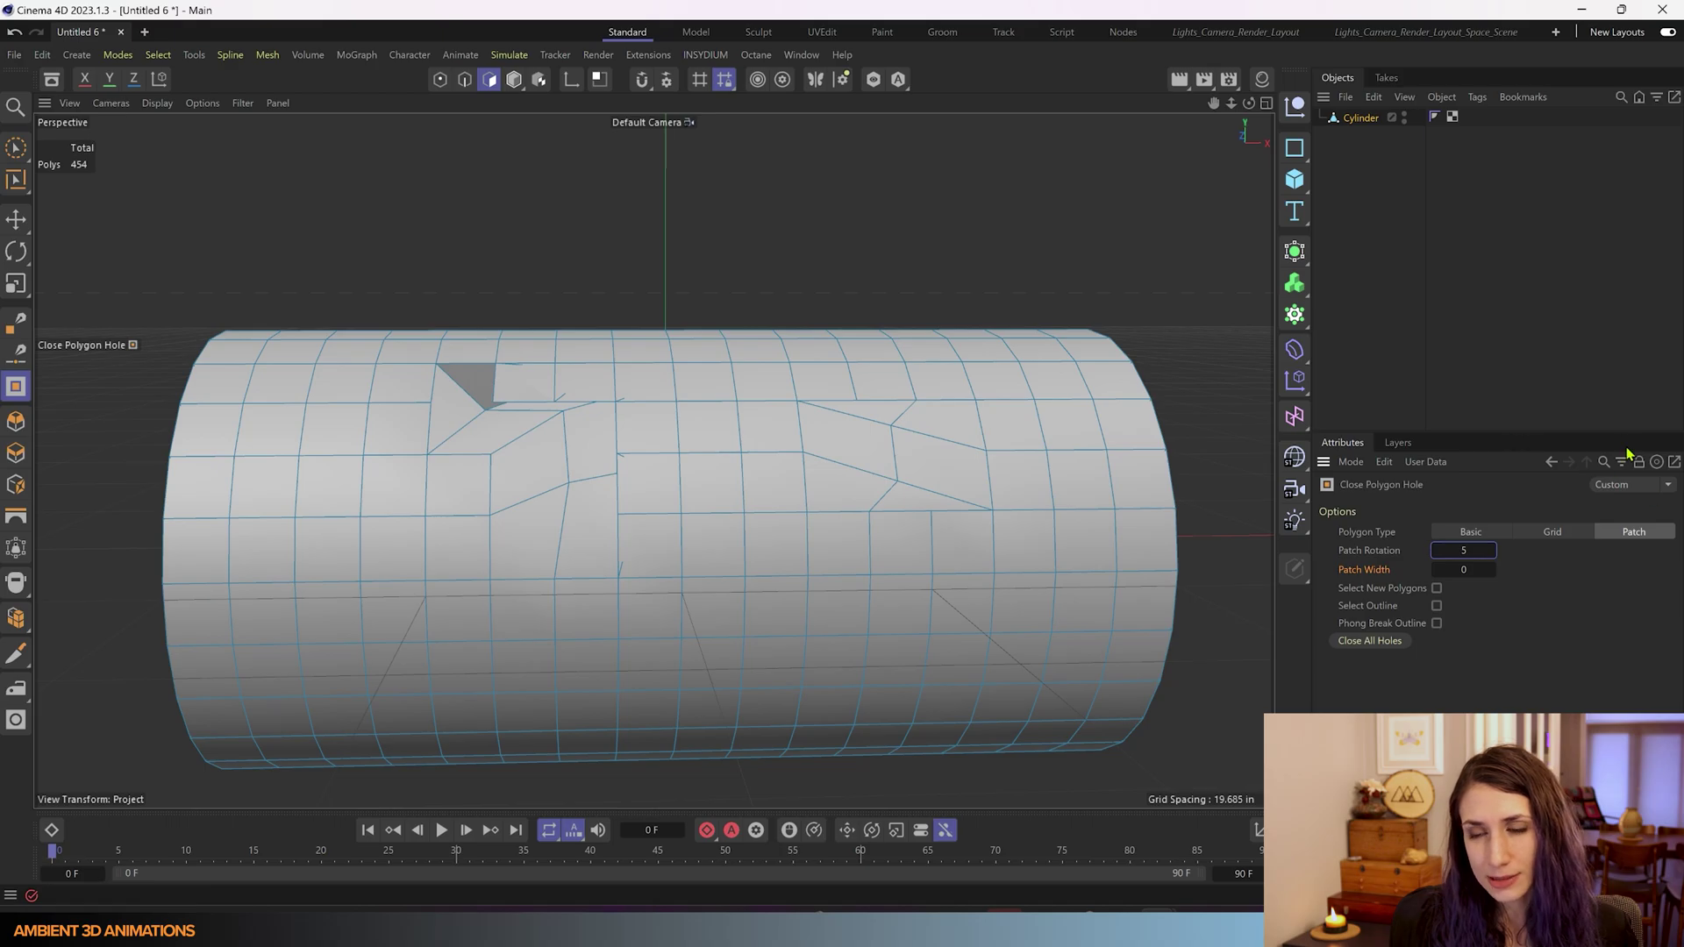
# - Compare with Grid, return to Patch, and undo the fills to reopen both holes
pyautogui.click(1561, 533)
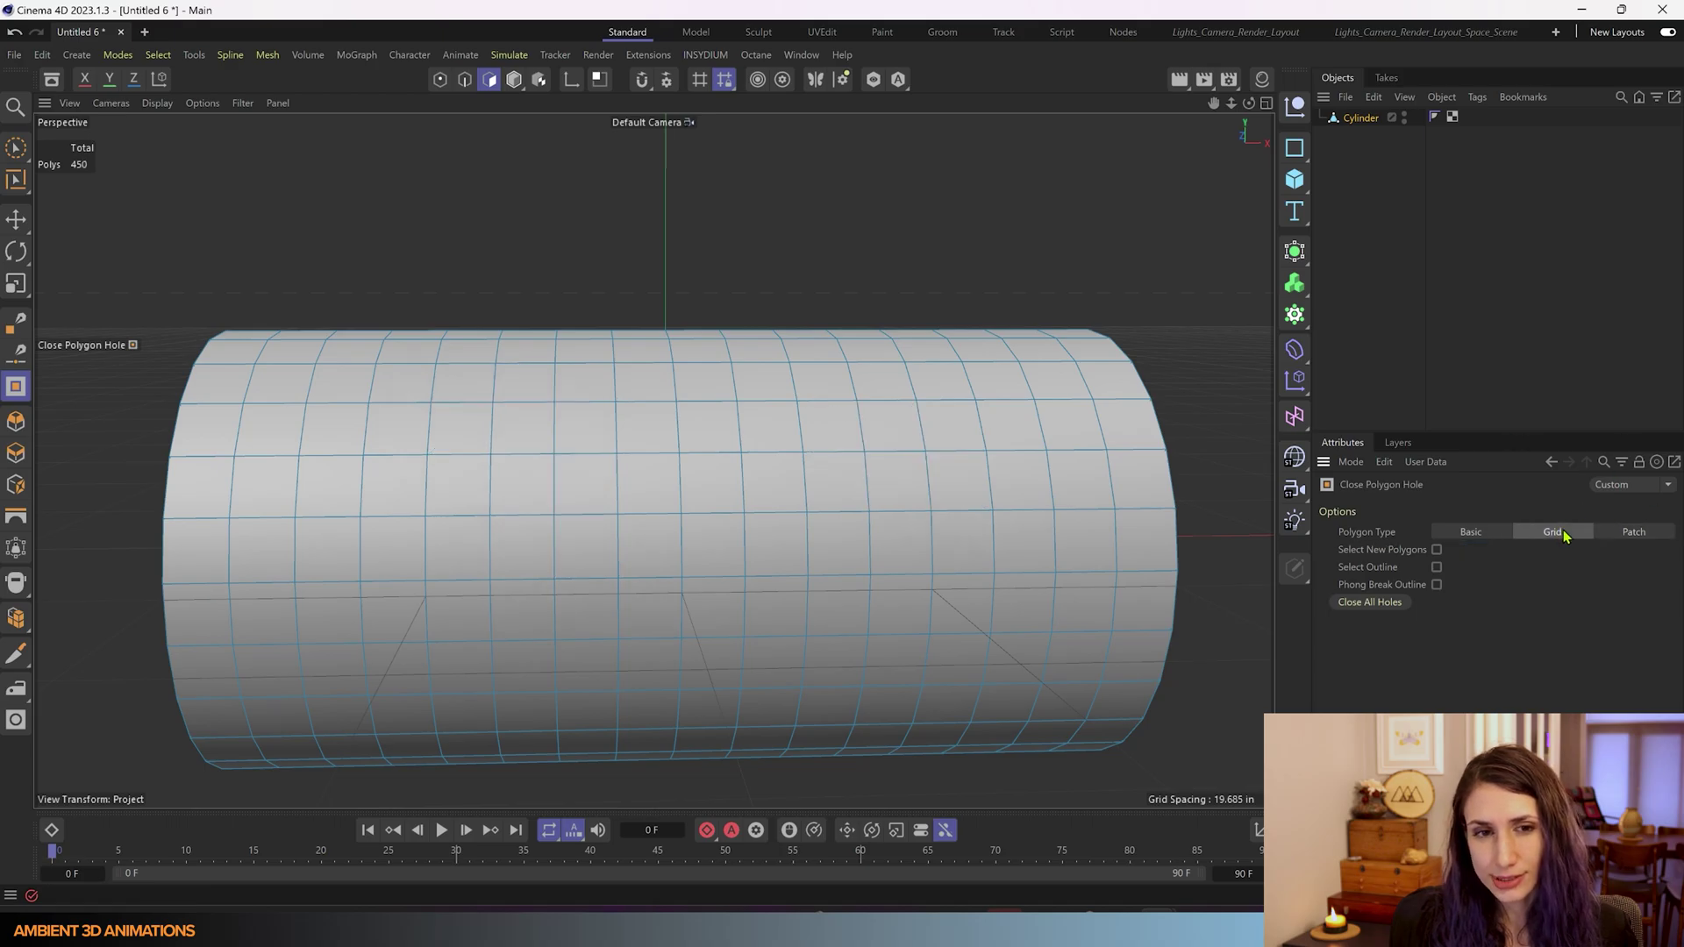
pyautogui.click(1640, 533)
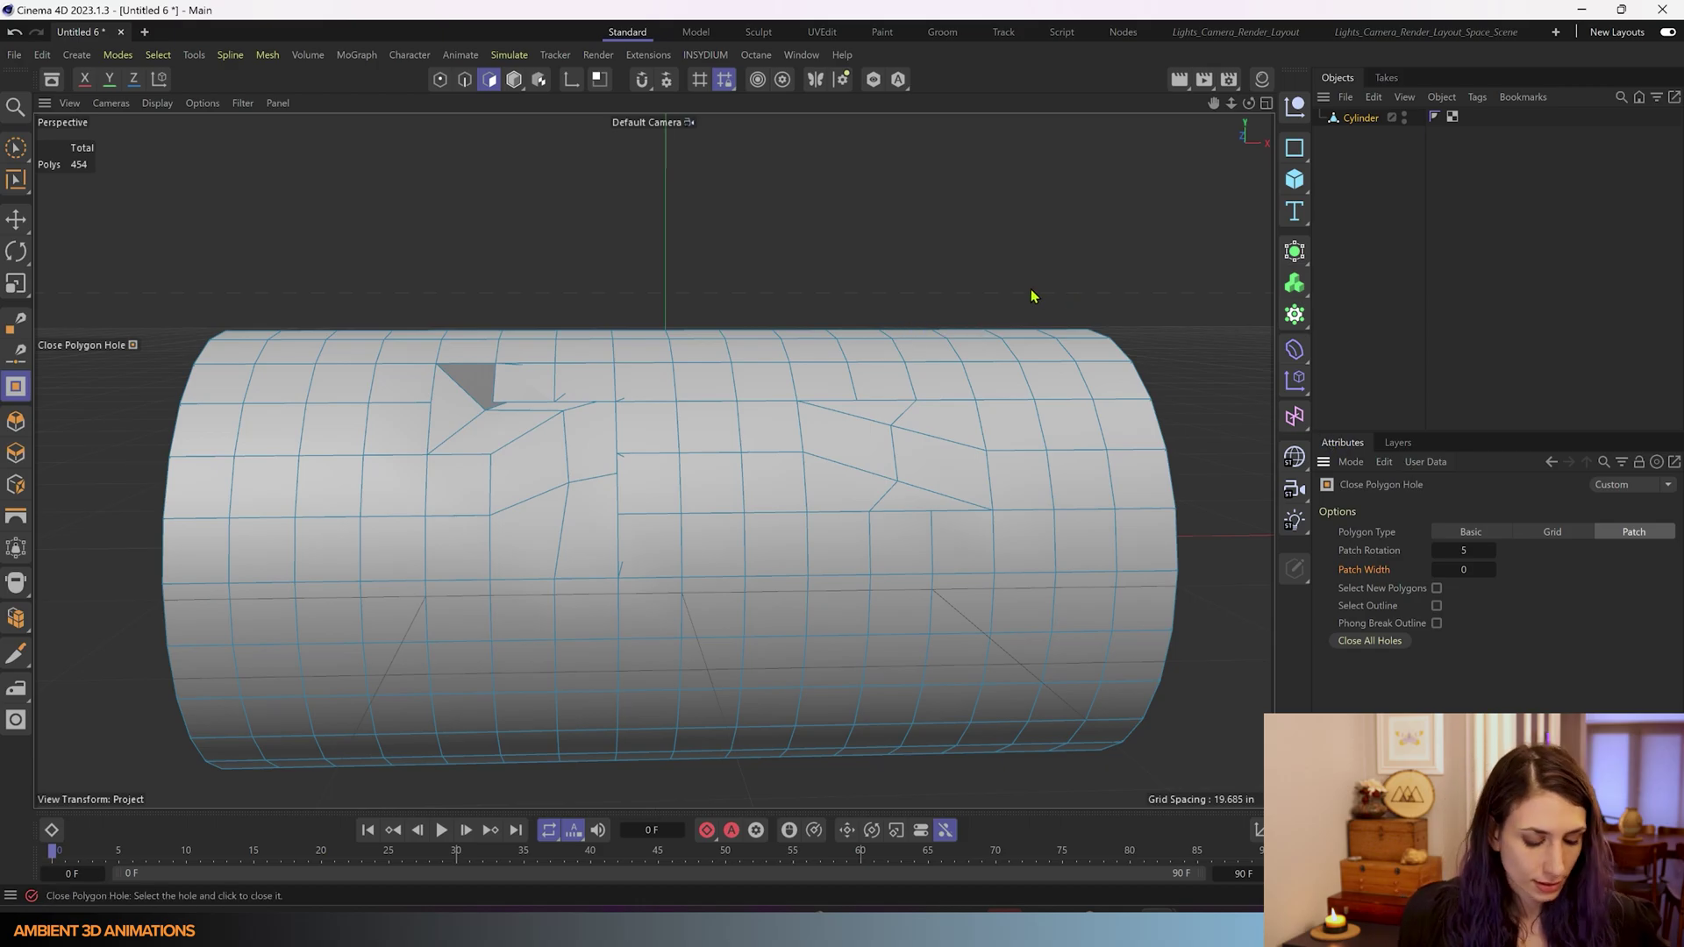
pyautogui.hotkey('ctrl', 'z')
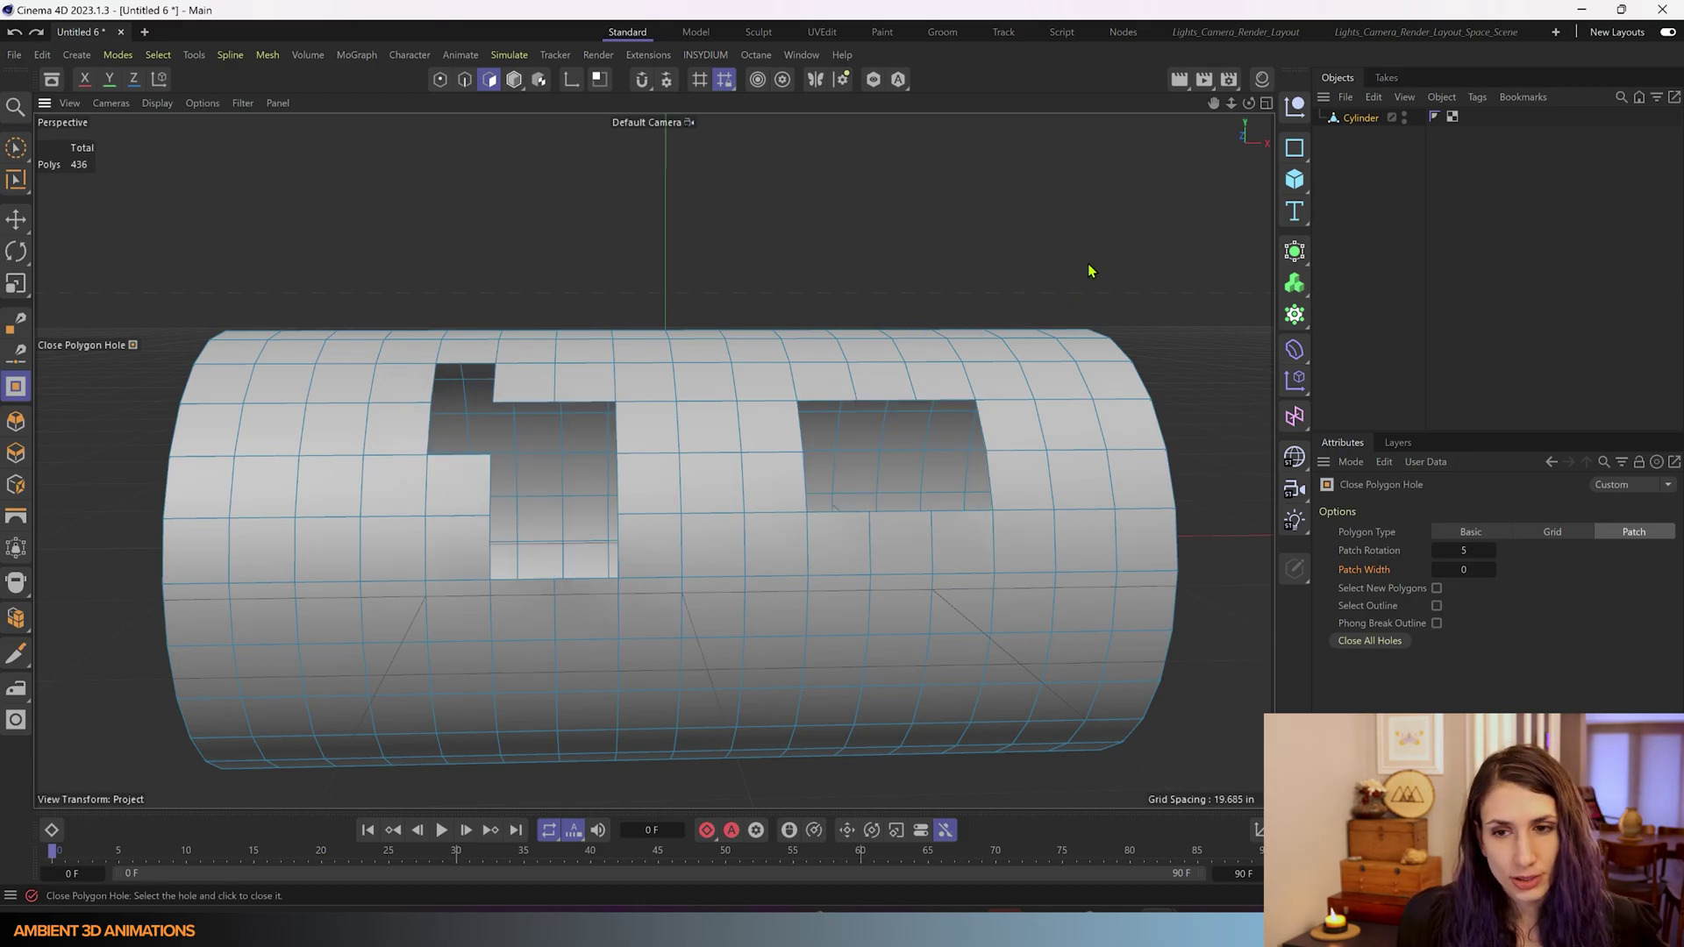
pyautogui.keyDown('alt'); pyautogui.moveTo(1091, 265); pyautogui.dragTo(1018, 295); pyautogui.keyUp('alt')
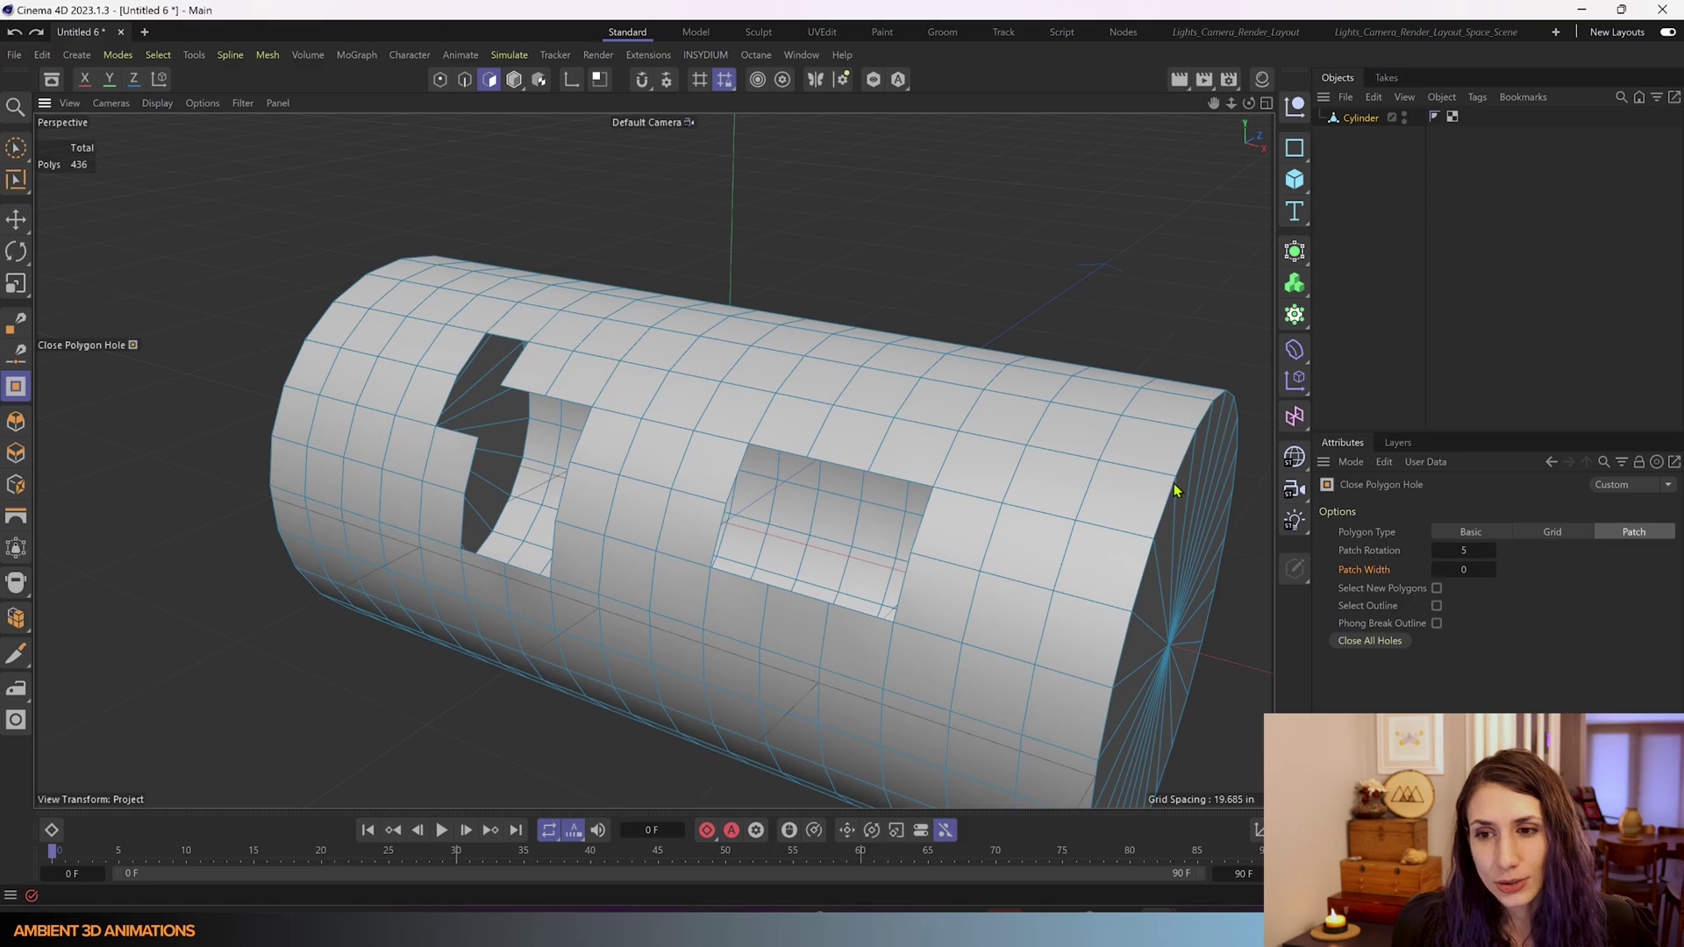
# - Switch to Edges mode and patch the left cross-shaped hole
pyautogui.click(465, 80)
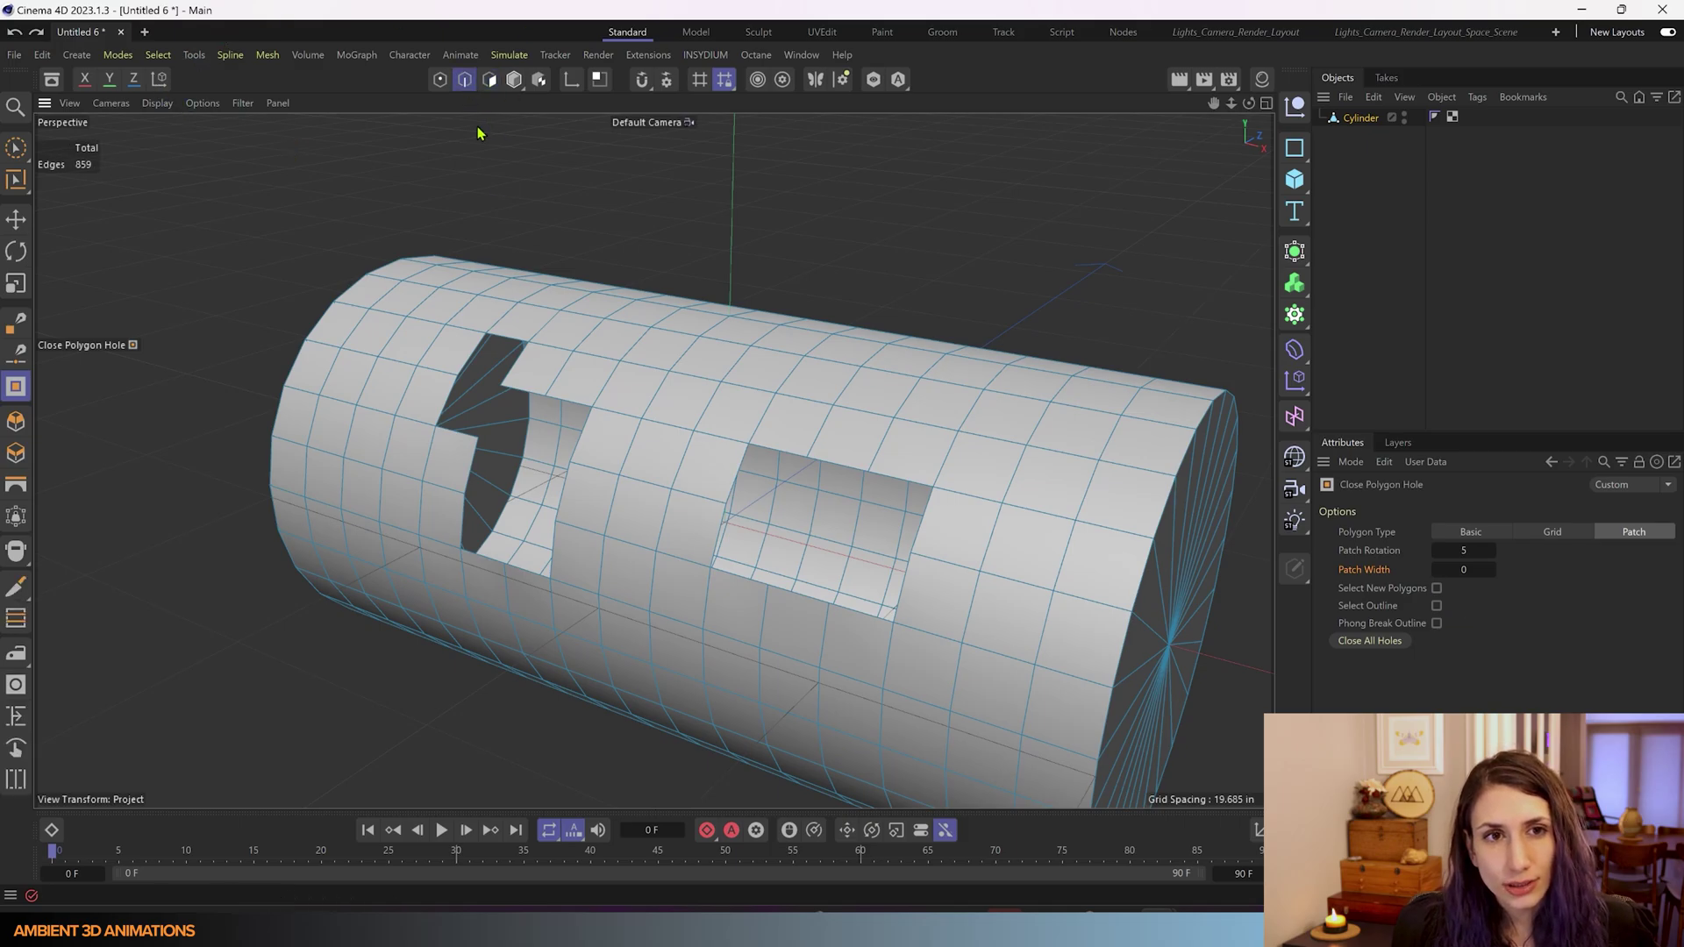
pyautogui.click(558, 523)
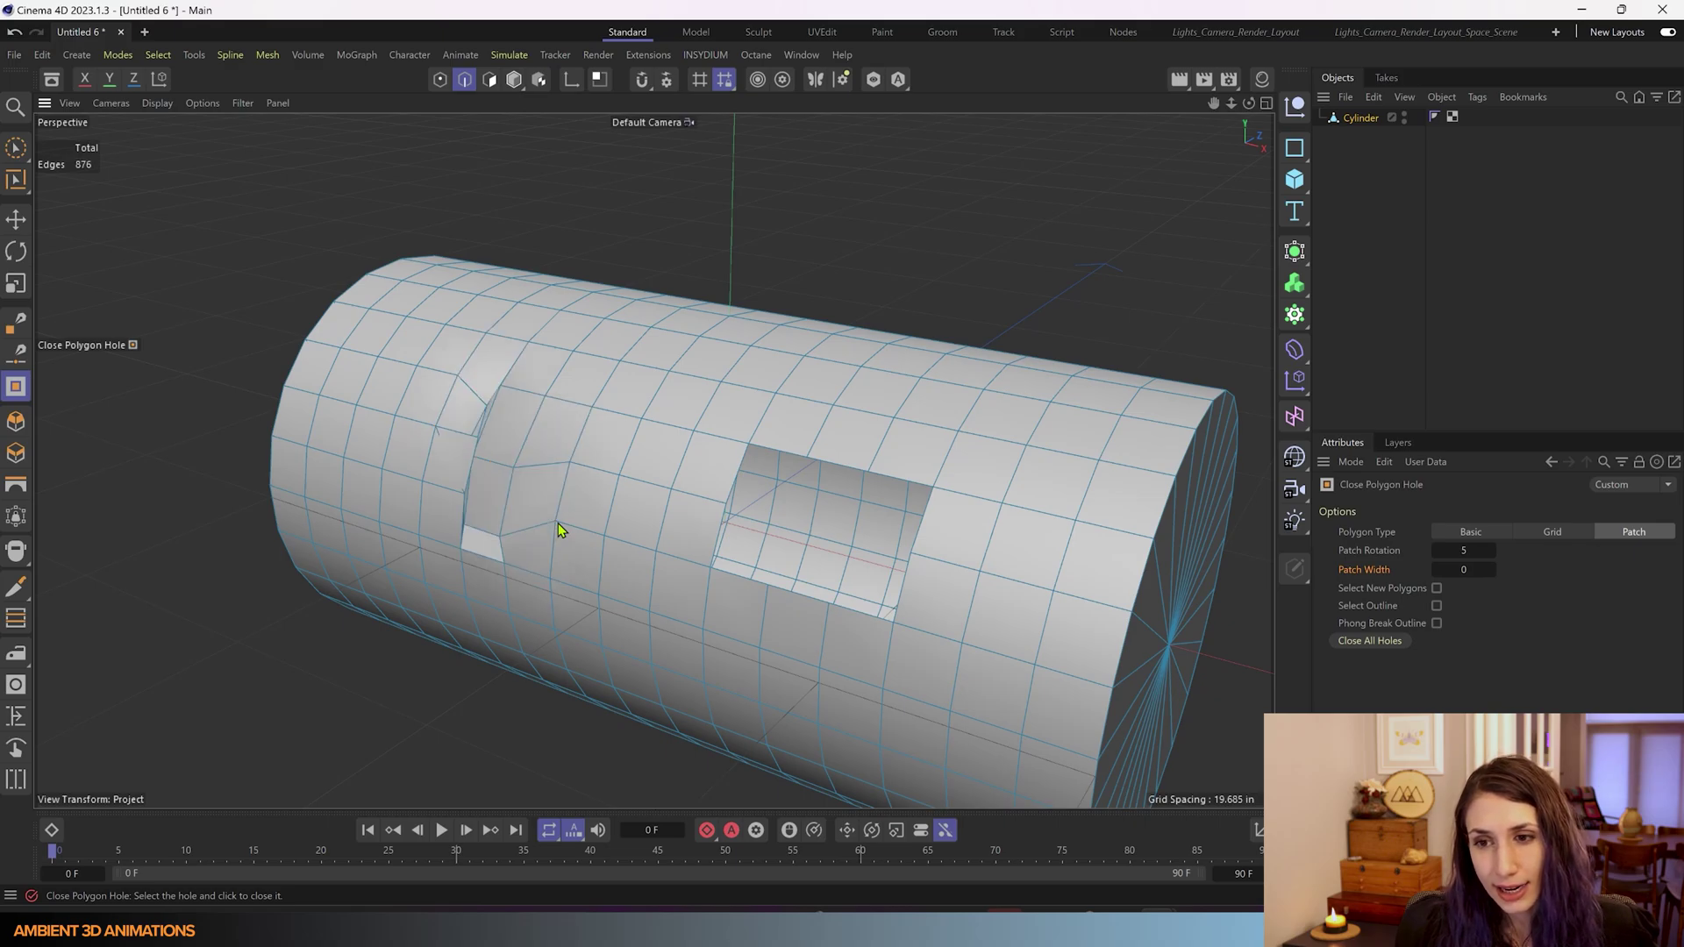
# - Switch the fill to Grid and re-close the left and right holes with grid polygons
pyautogui.click(1545, 532)
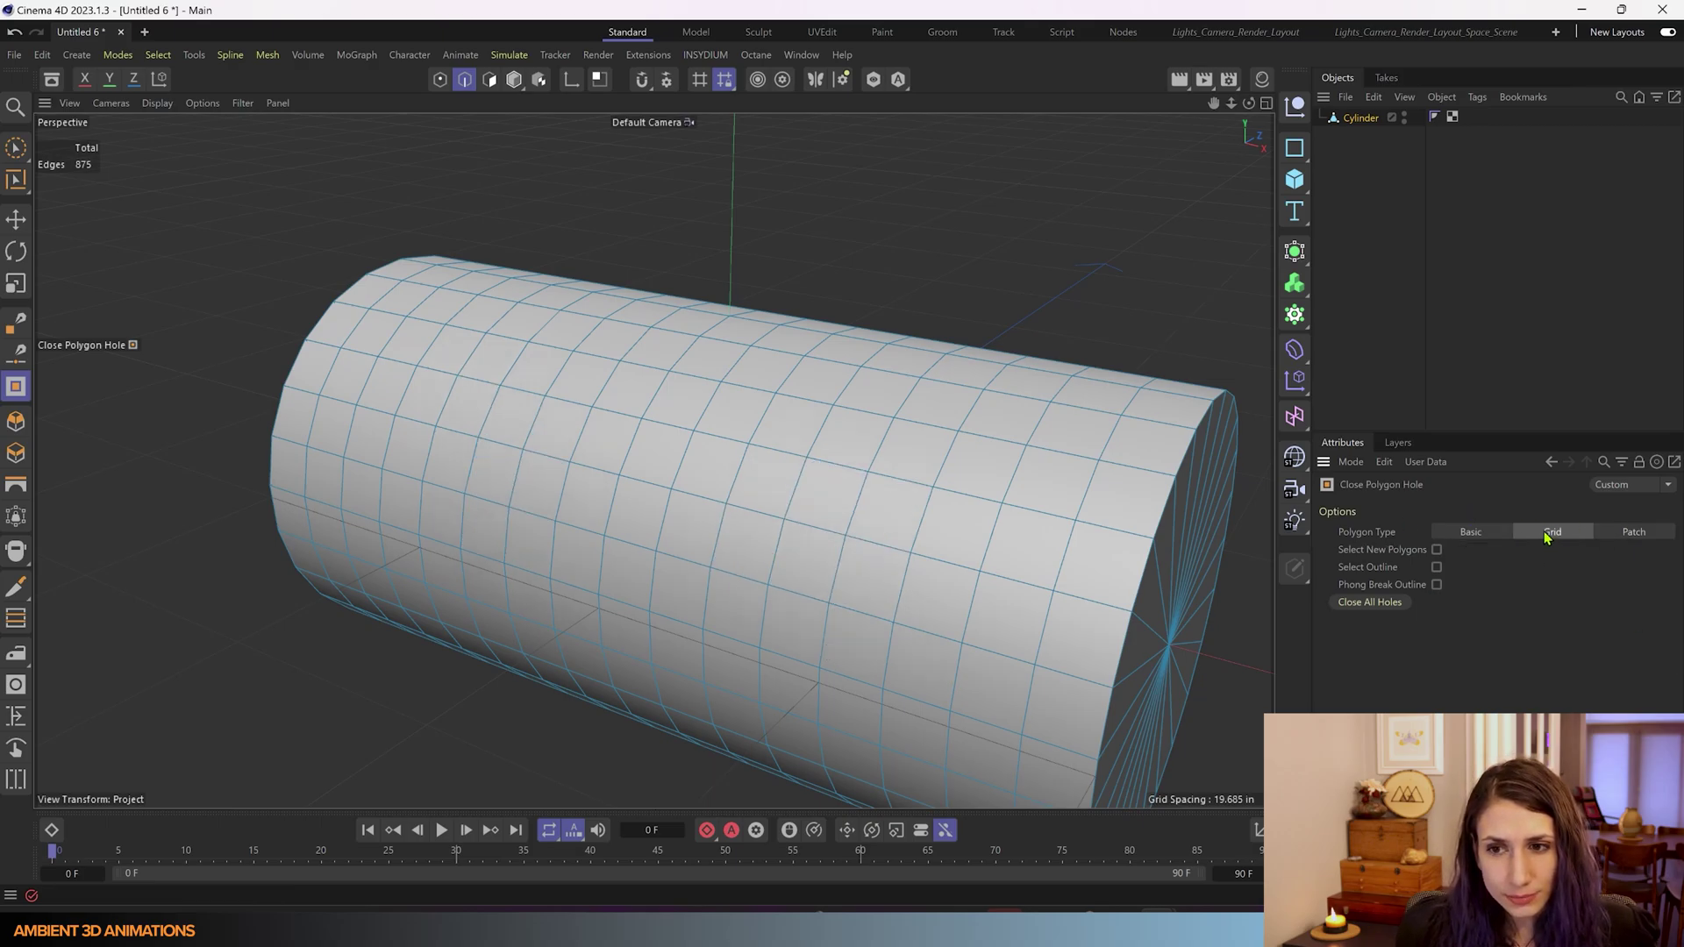
pyautogui.hotkey('ctrl', 'z')
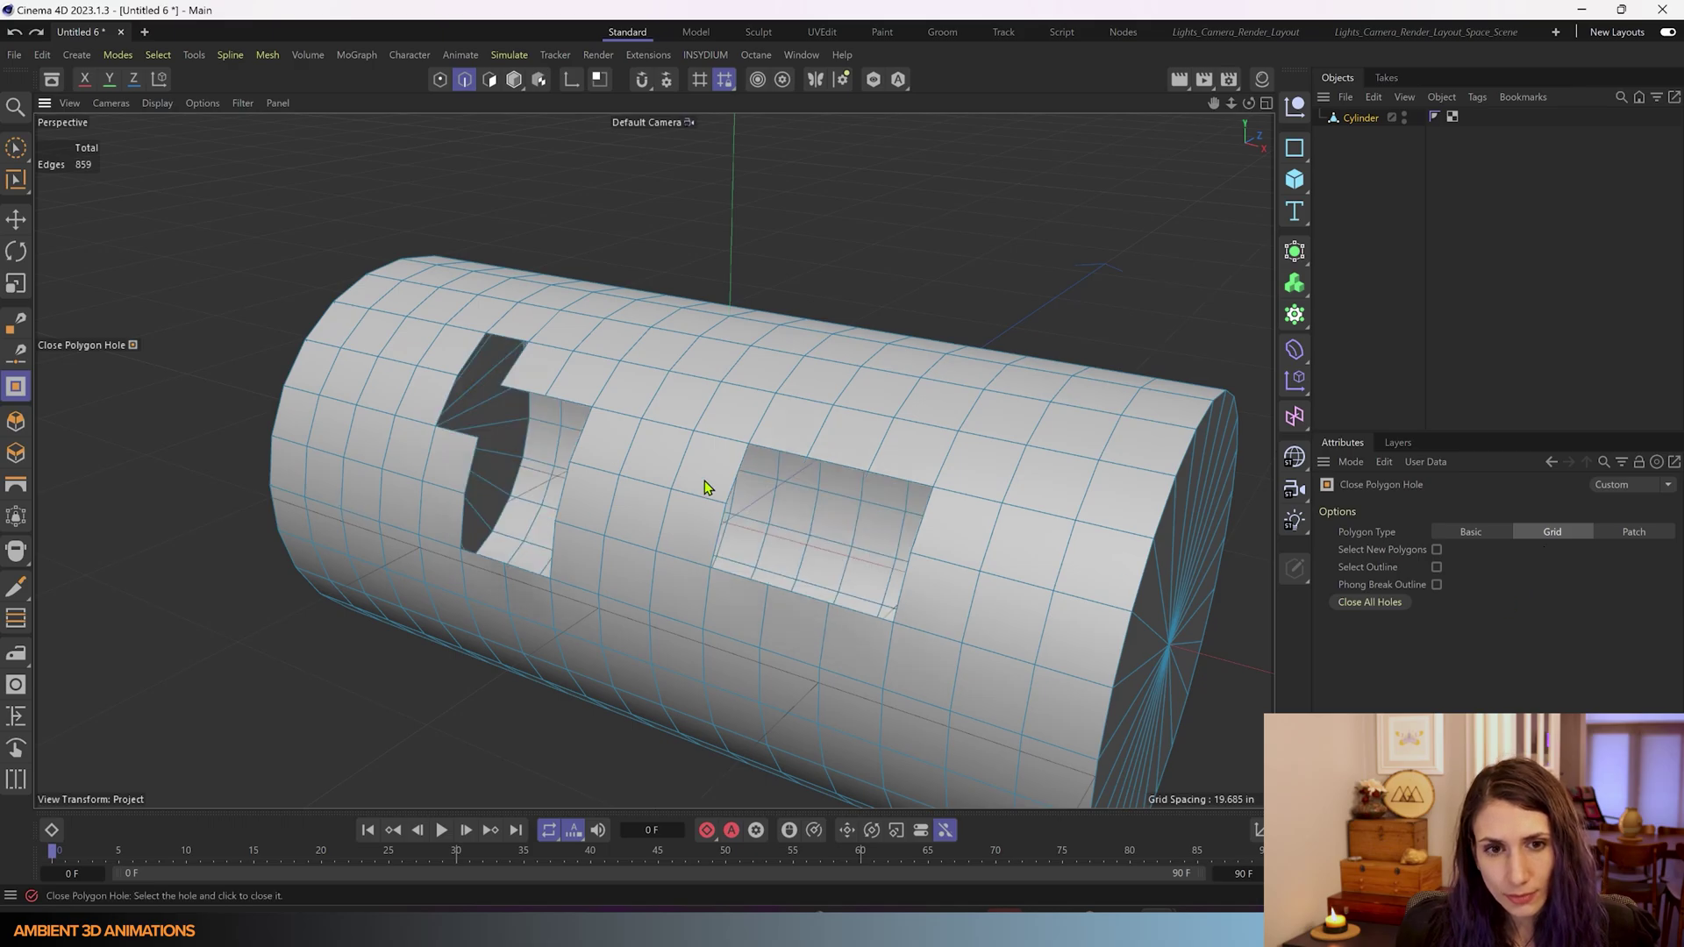
pyautogui.click(575, 458)
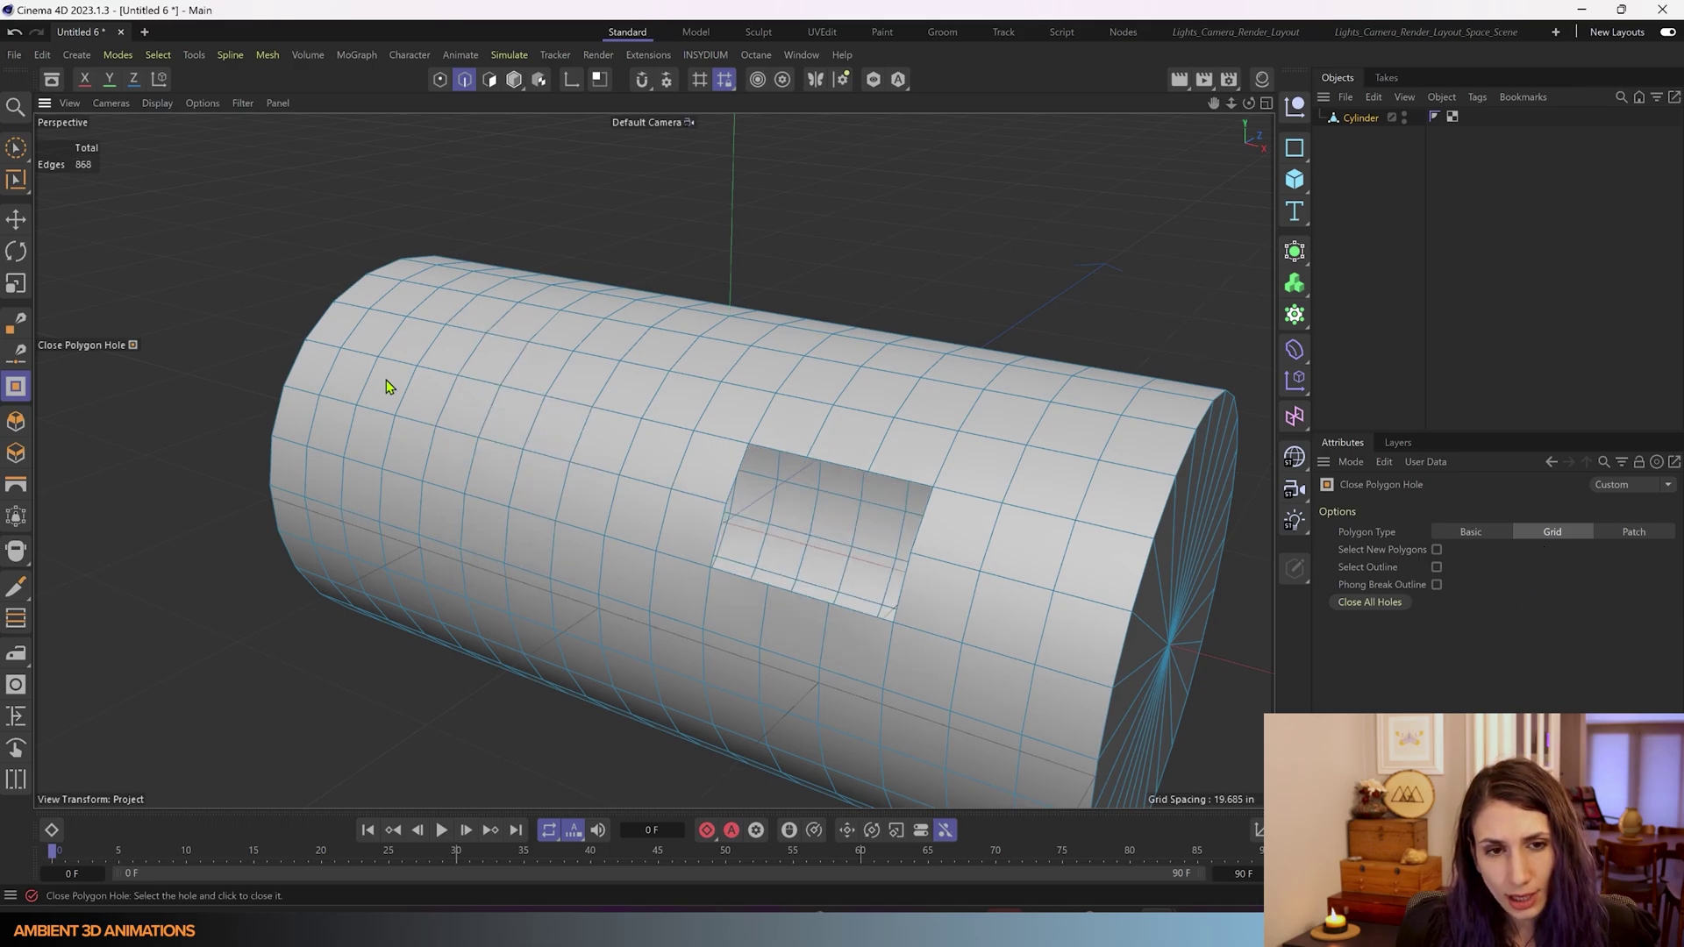
pyautogui.click(760, 450)
# - Compare Patch and Grid, undo, refill only the left hole with Grid, and activate Brush Selection
pyautogui.click(1626, 531)
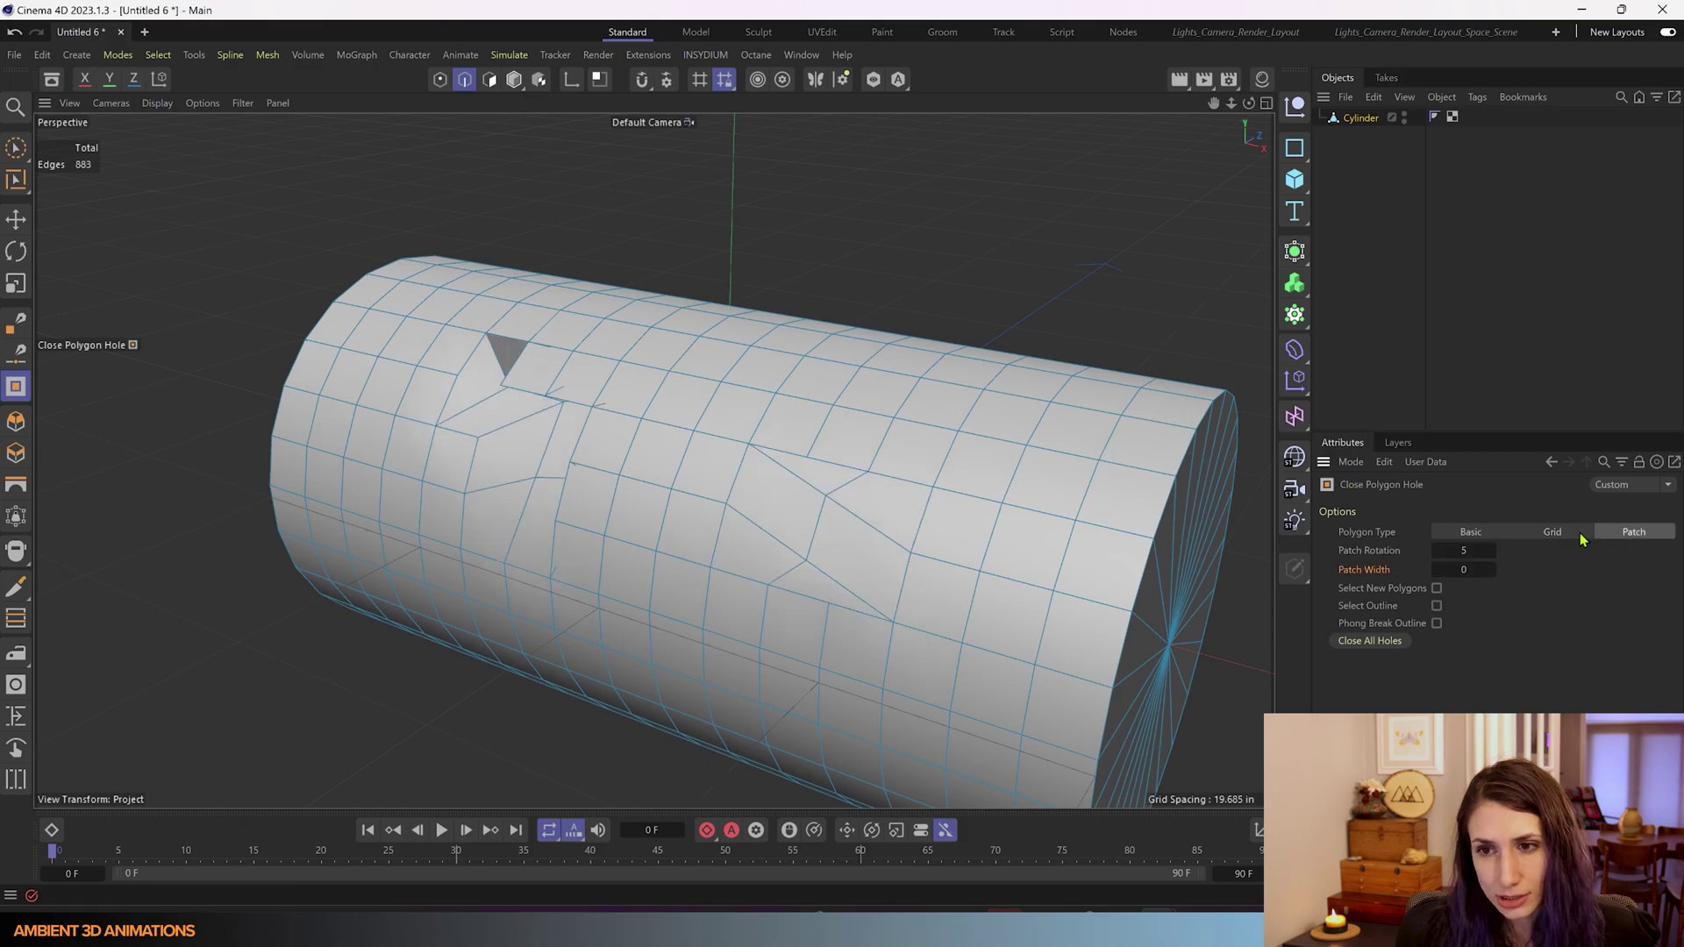
pyautogui.click(1583, 532)
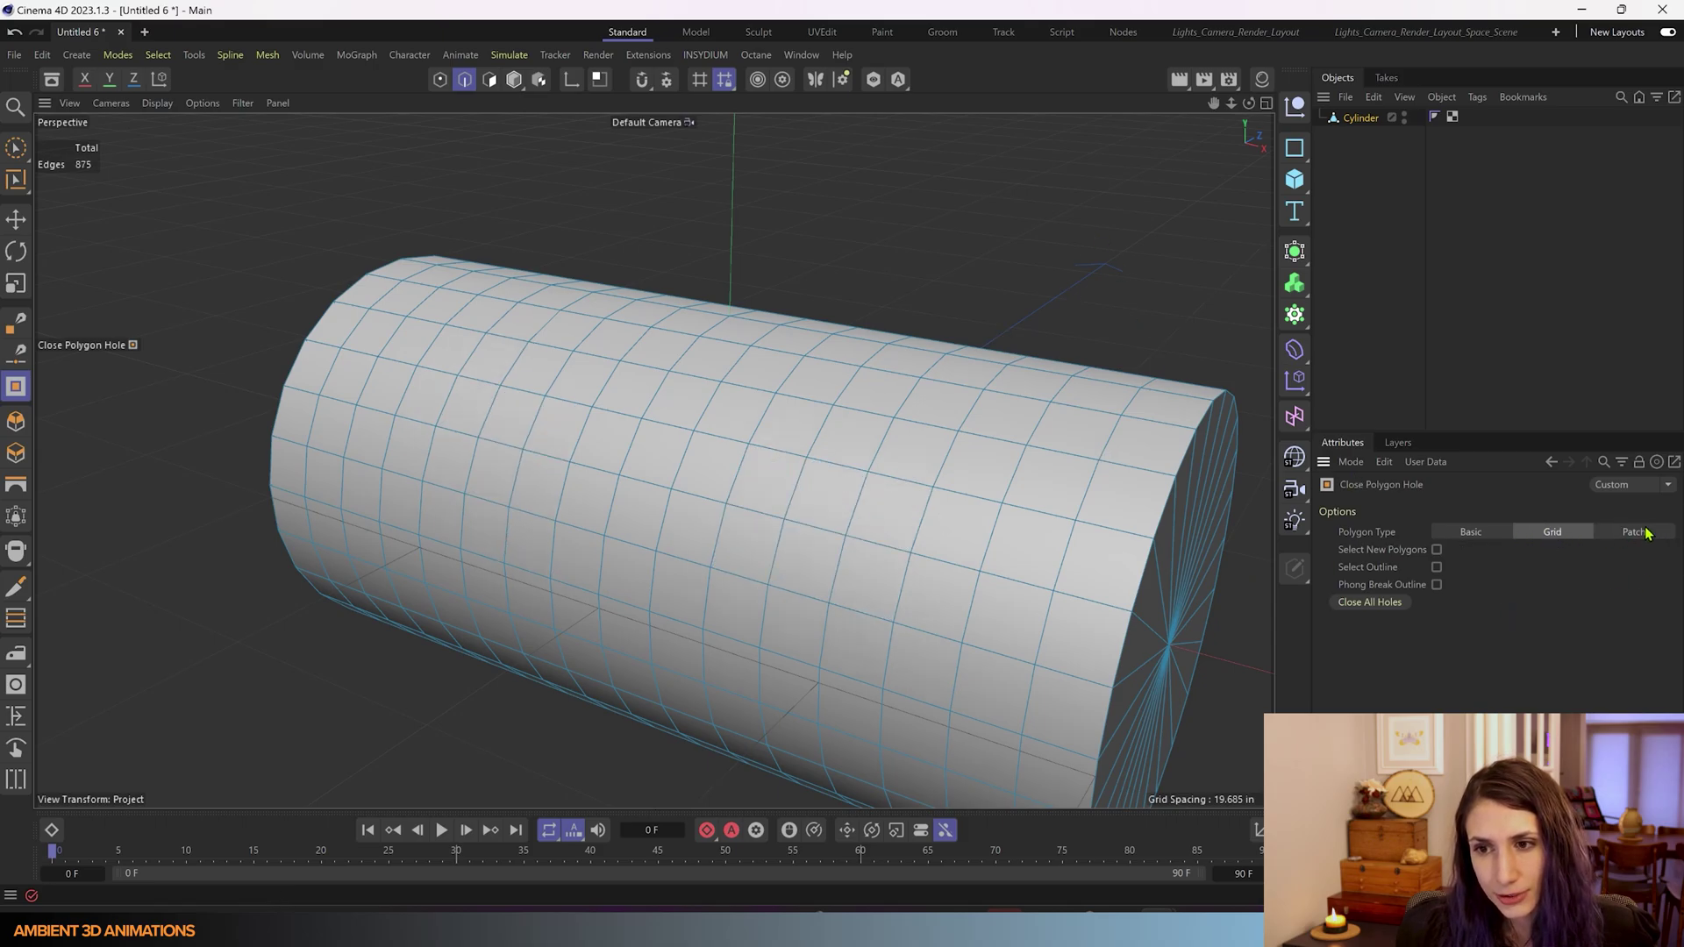
pyautogui.hotkey('ctrl', 'z')
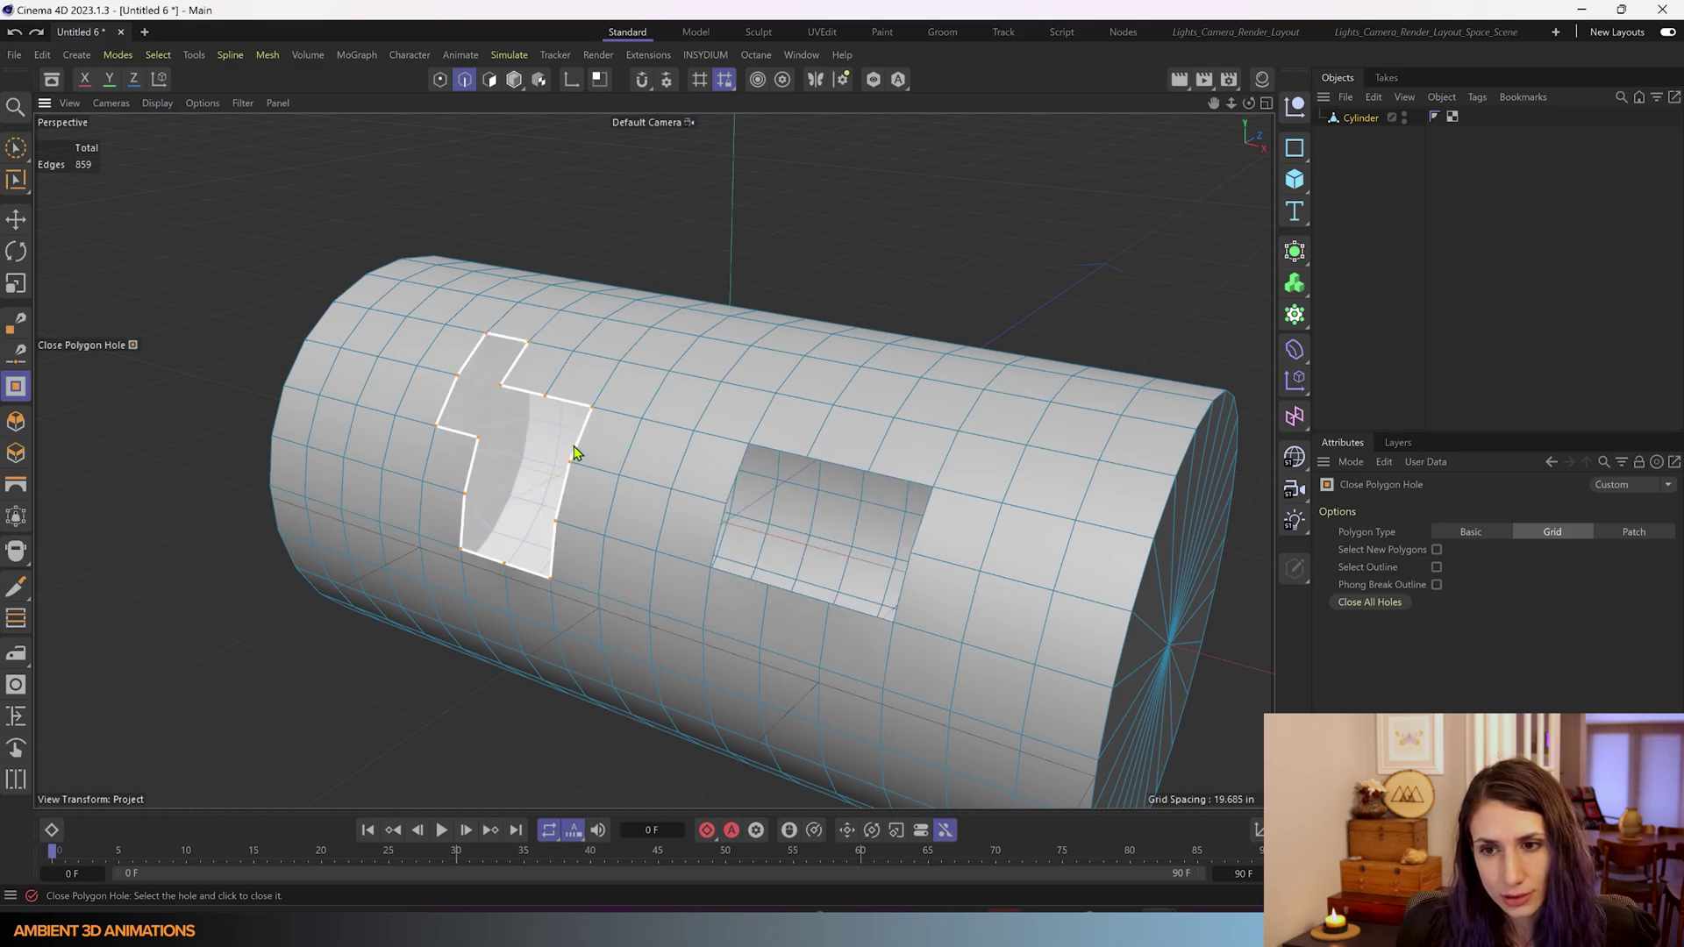
pyautogui.click(574, 453)
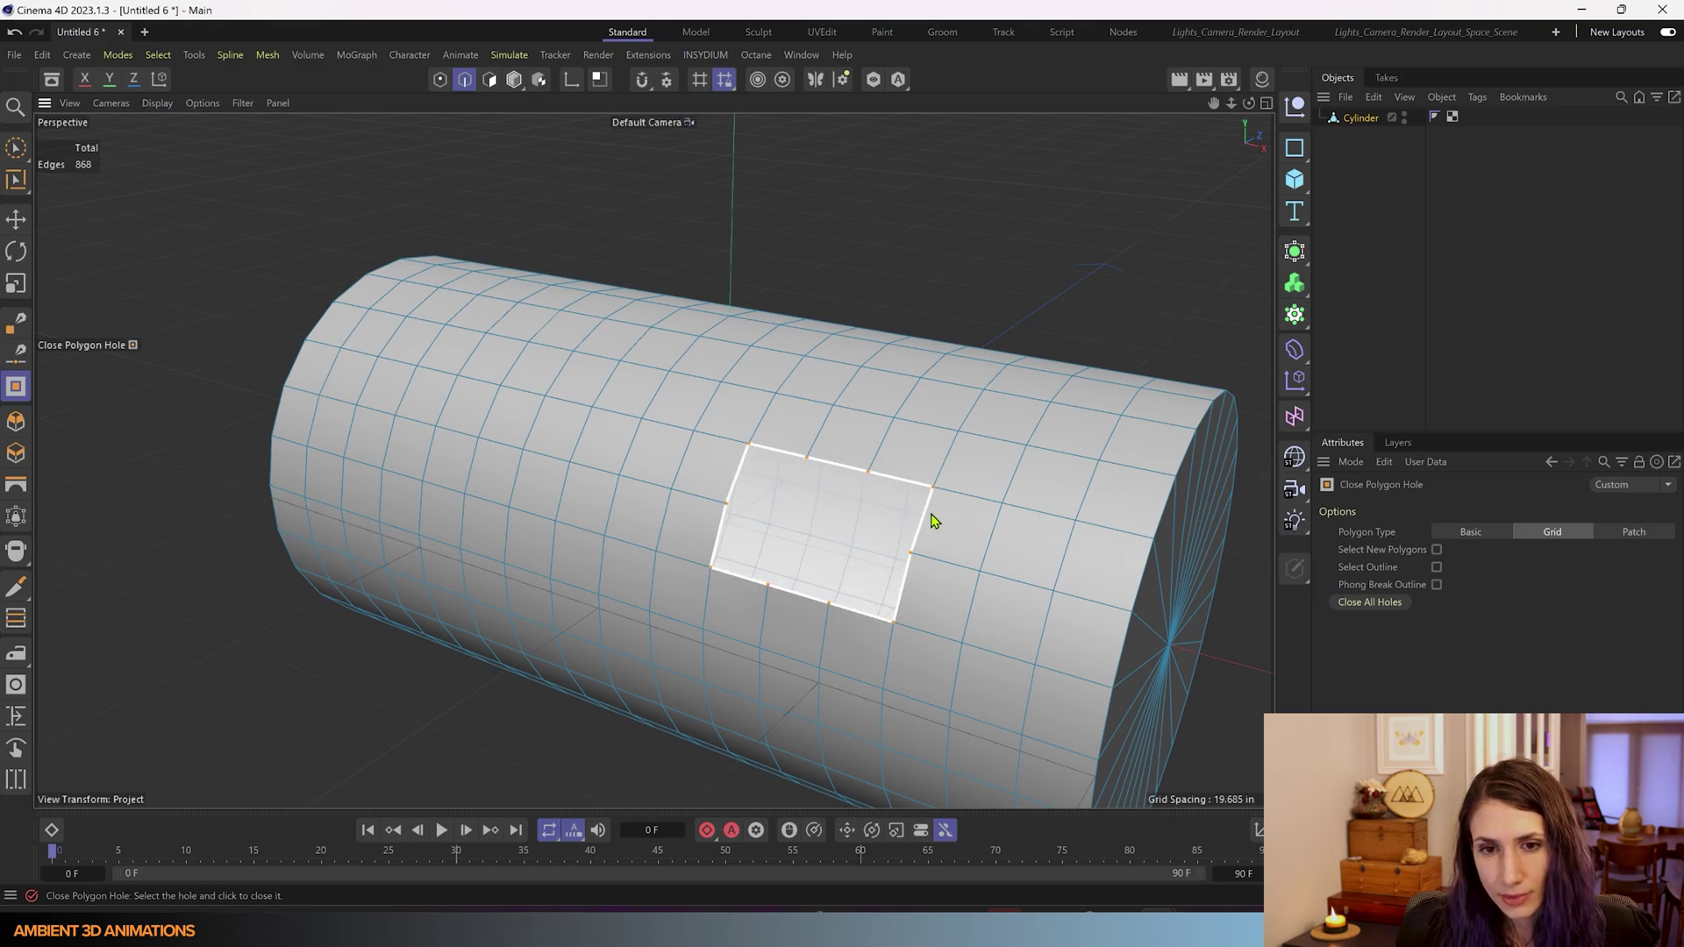
pyautogui.click(15, 147)
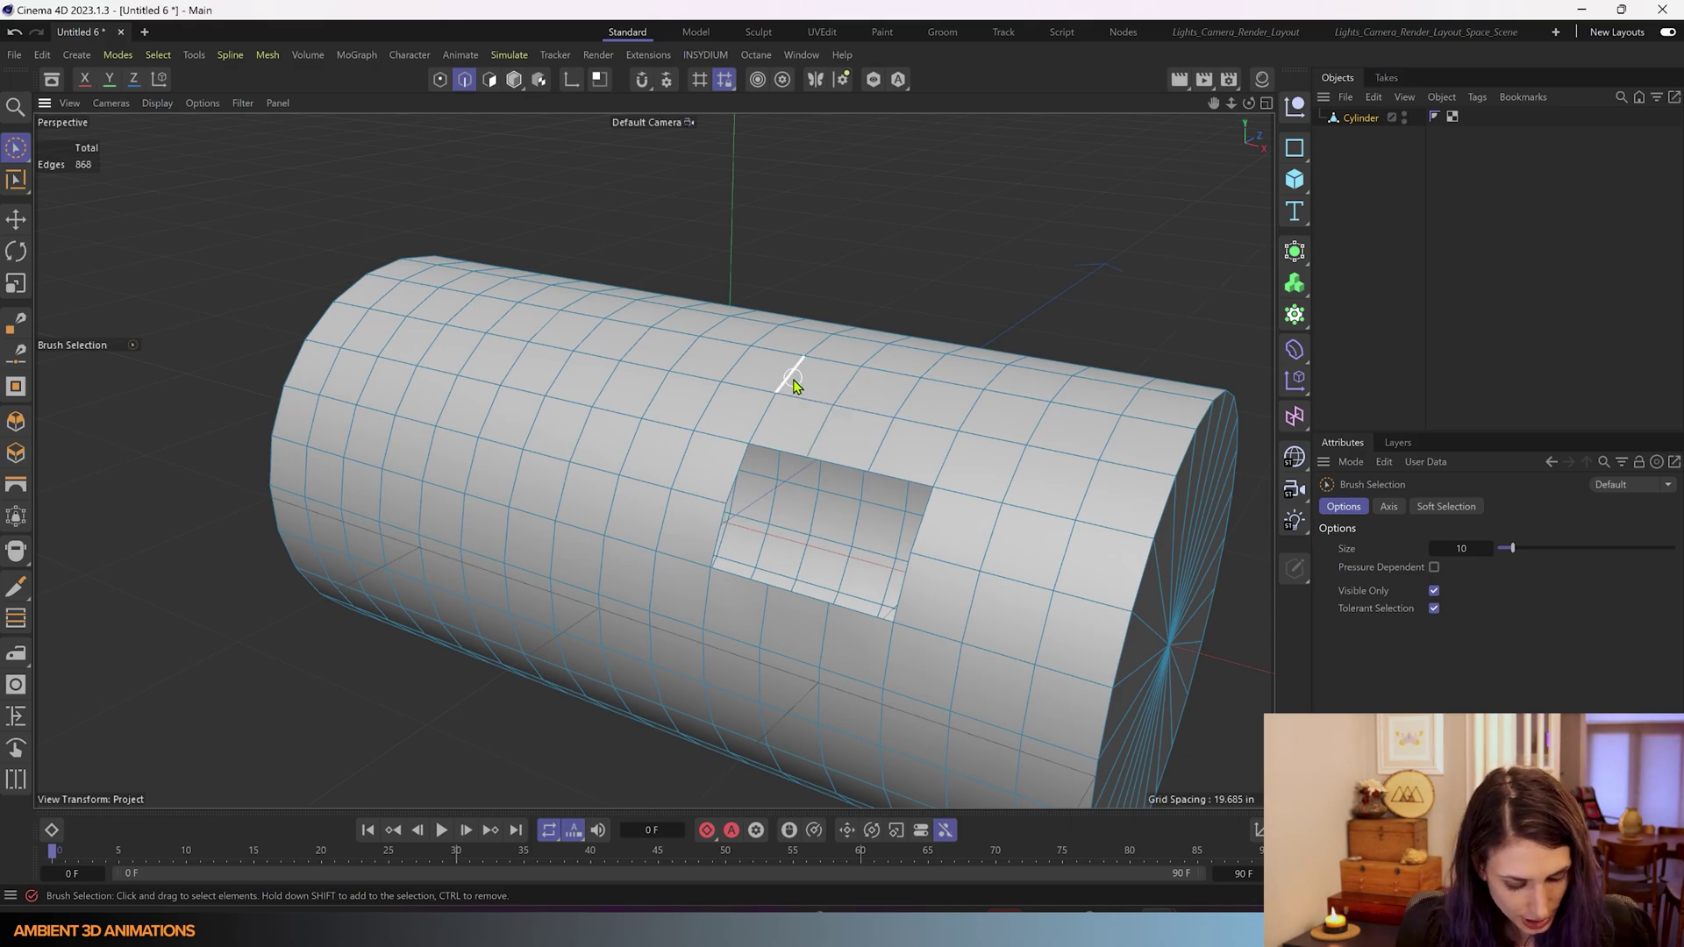
# - Reactivate Close Polygon Hole and fill the right rectangular hole with Grid polygons
pyautogui.press('m')
pyautogui.press('d')
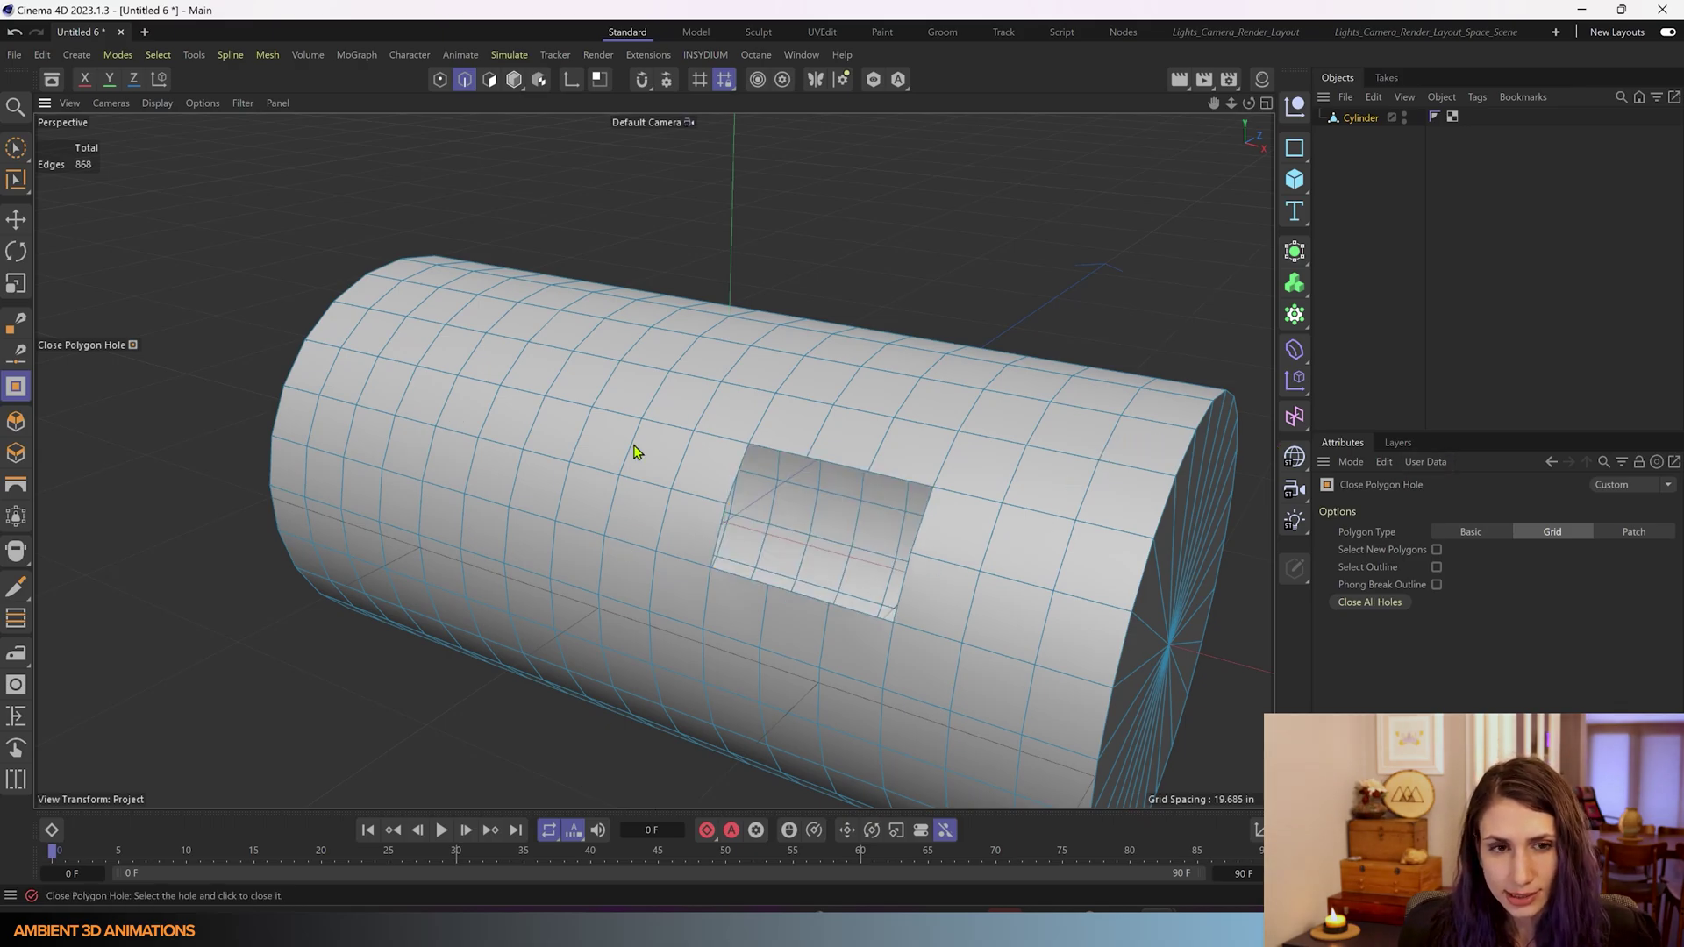
pyautogui.click(921, 532)
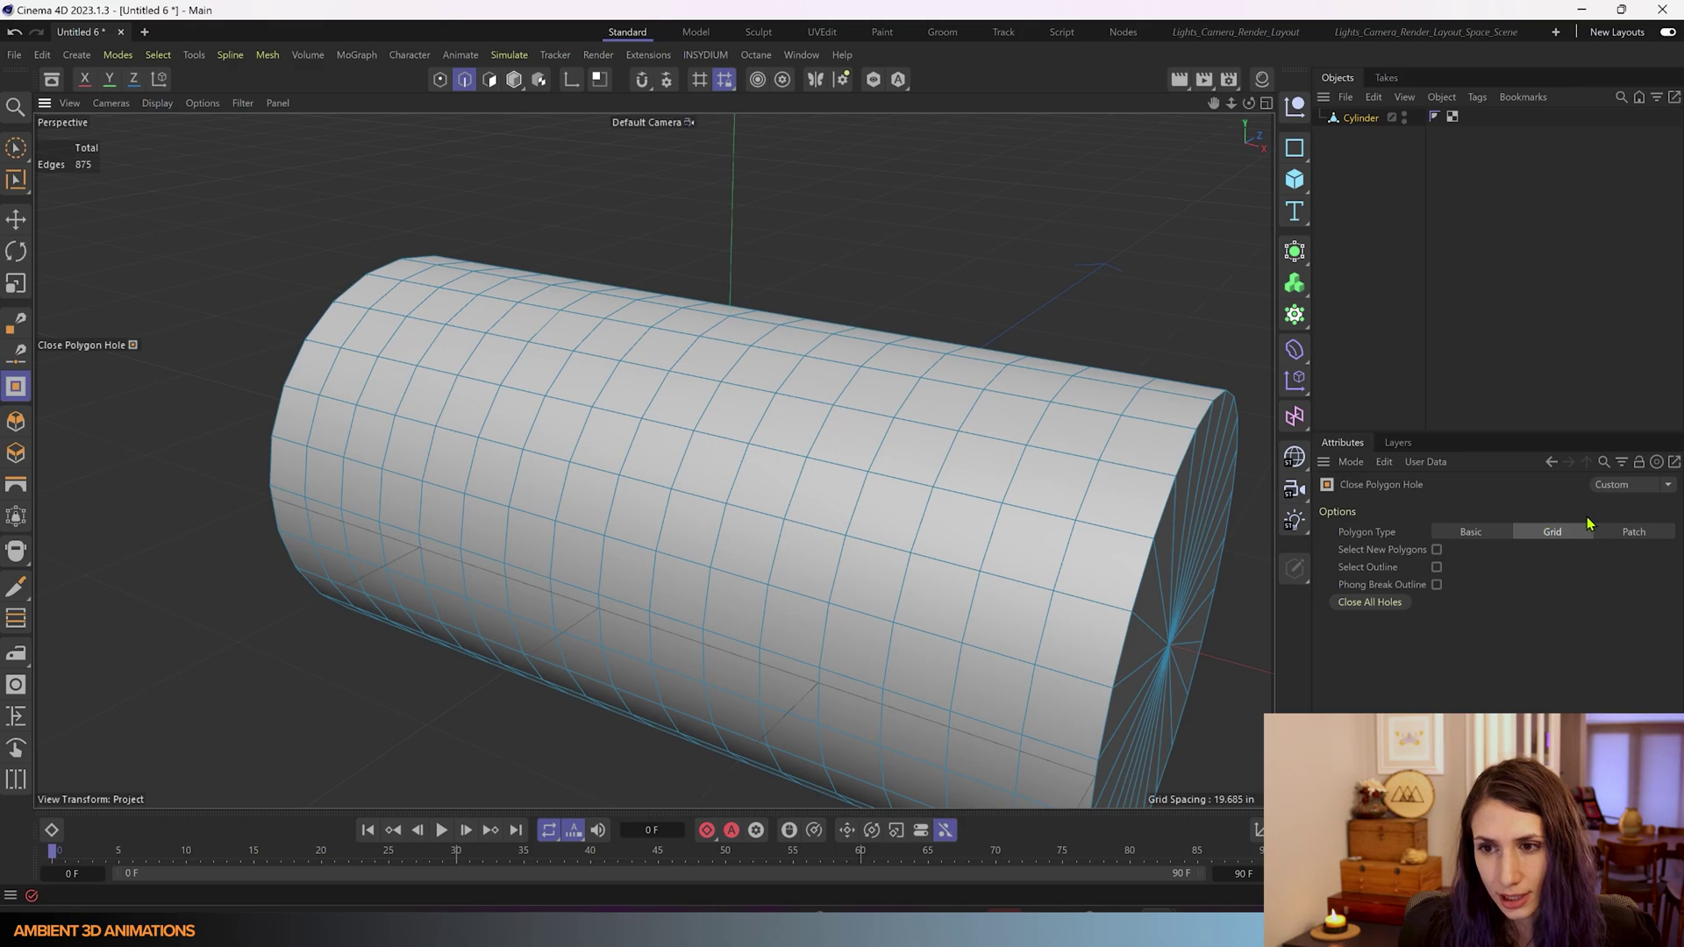
pyautogui.click(1633, 532)
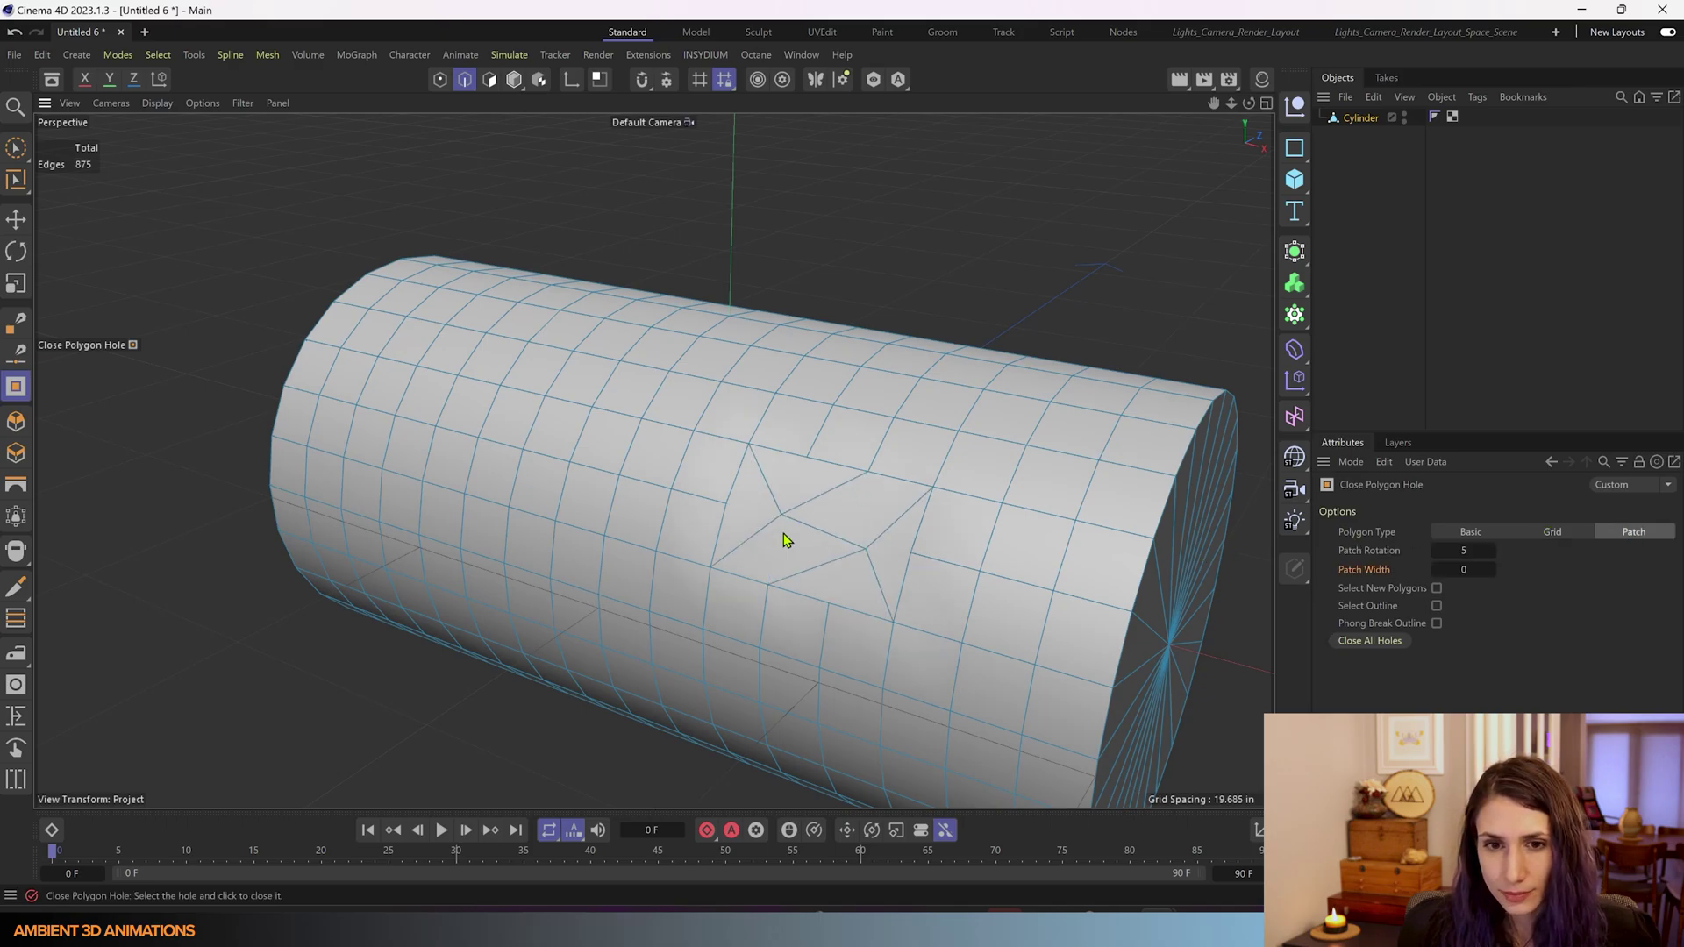
pyautogui.scroll(2, 785, 539)
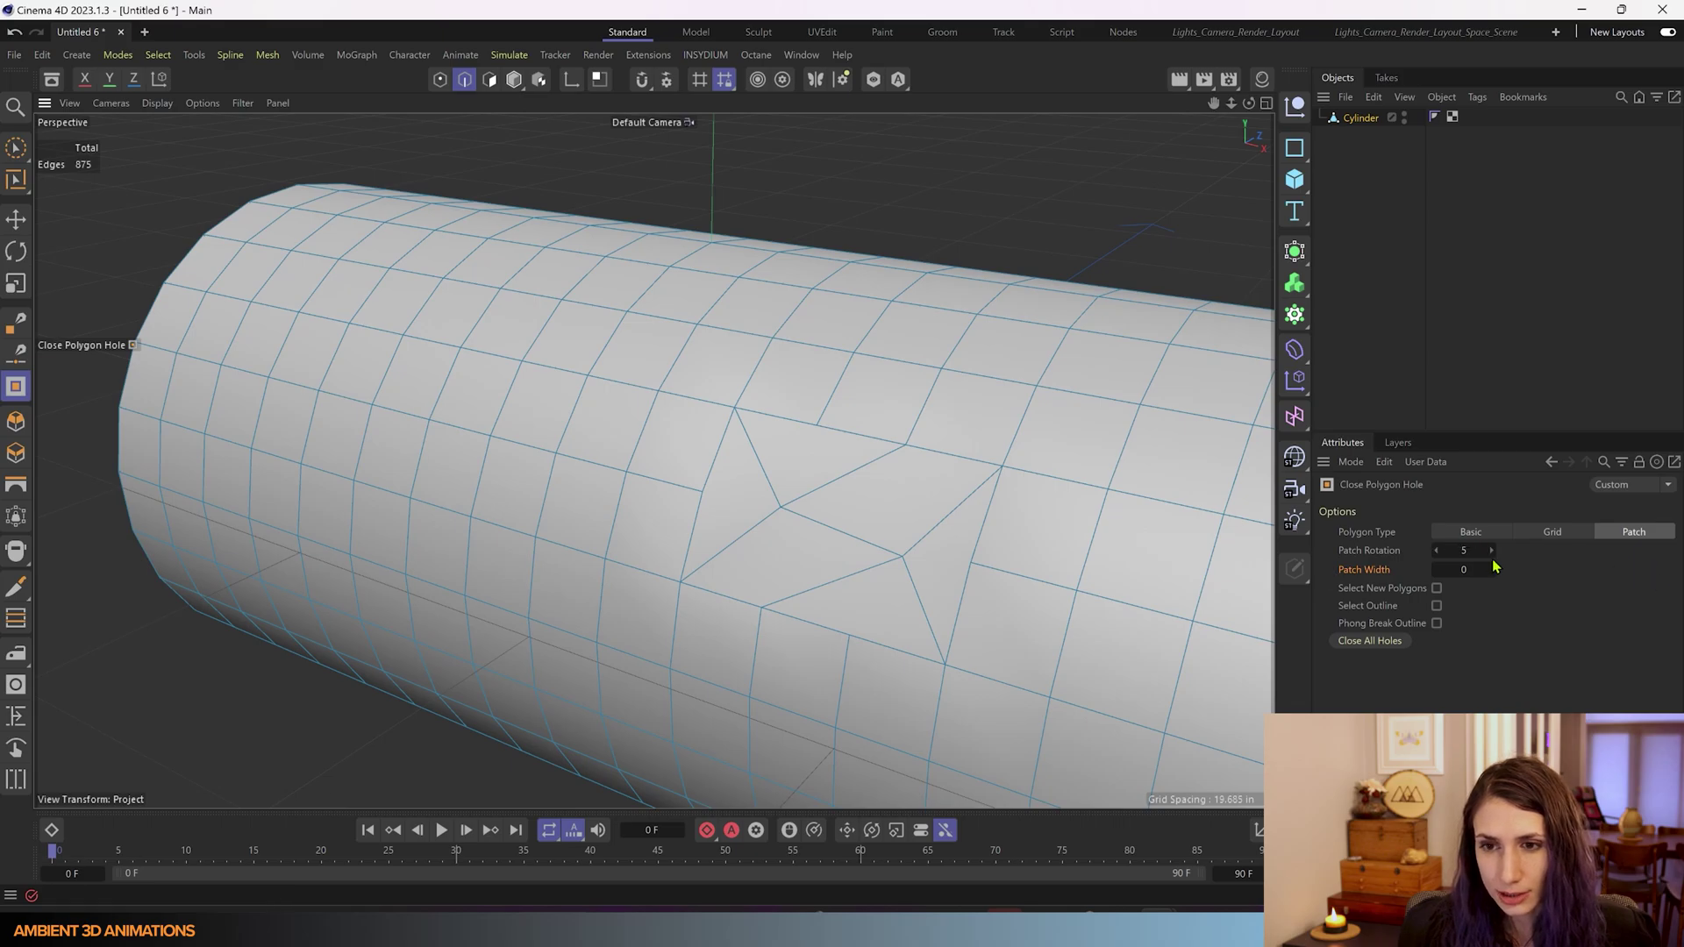
pyautogui.click(1437, 553)
pyautogui.click(1438, 553)
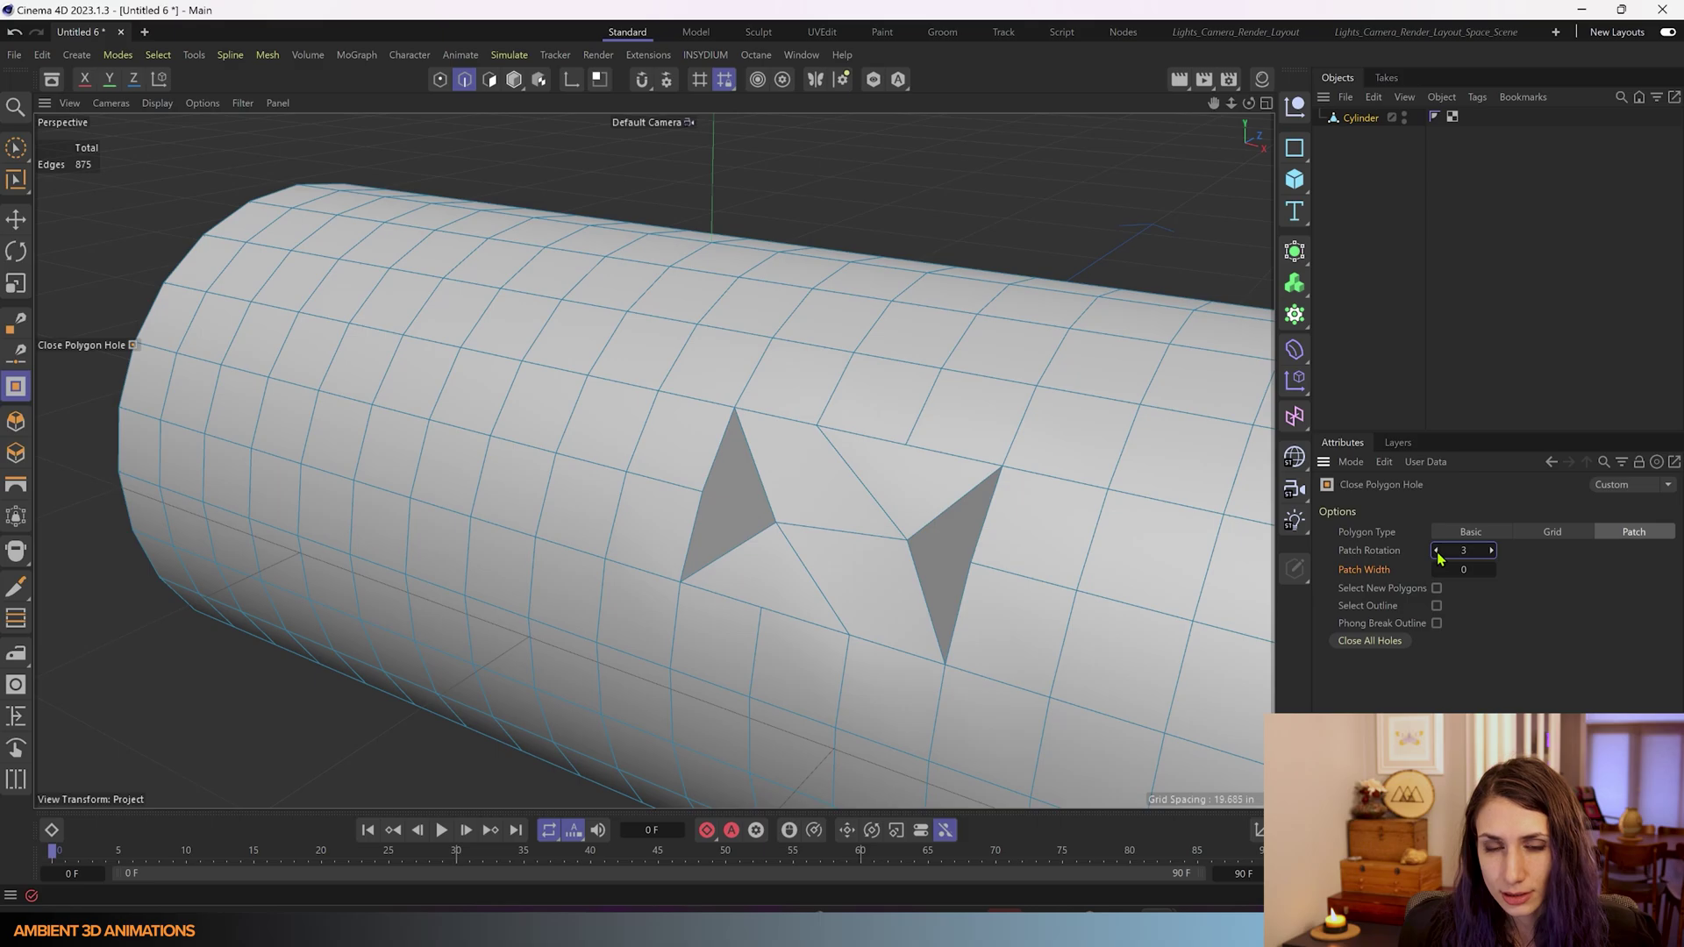
pyautogui.click(1437, 552)
pyautogui.click(1437, 553)
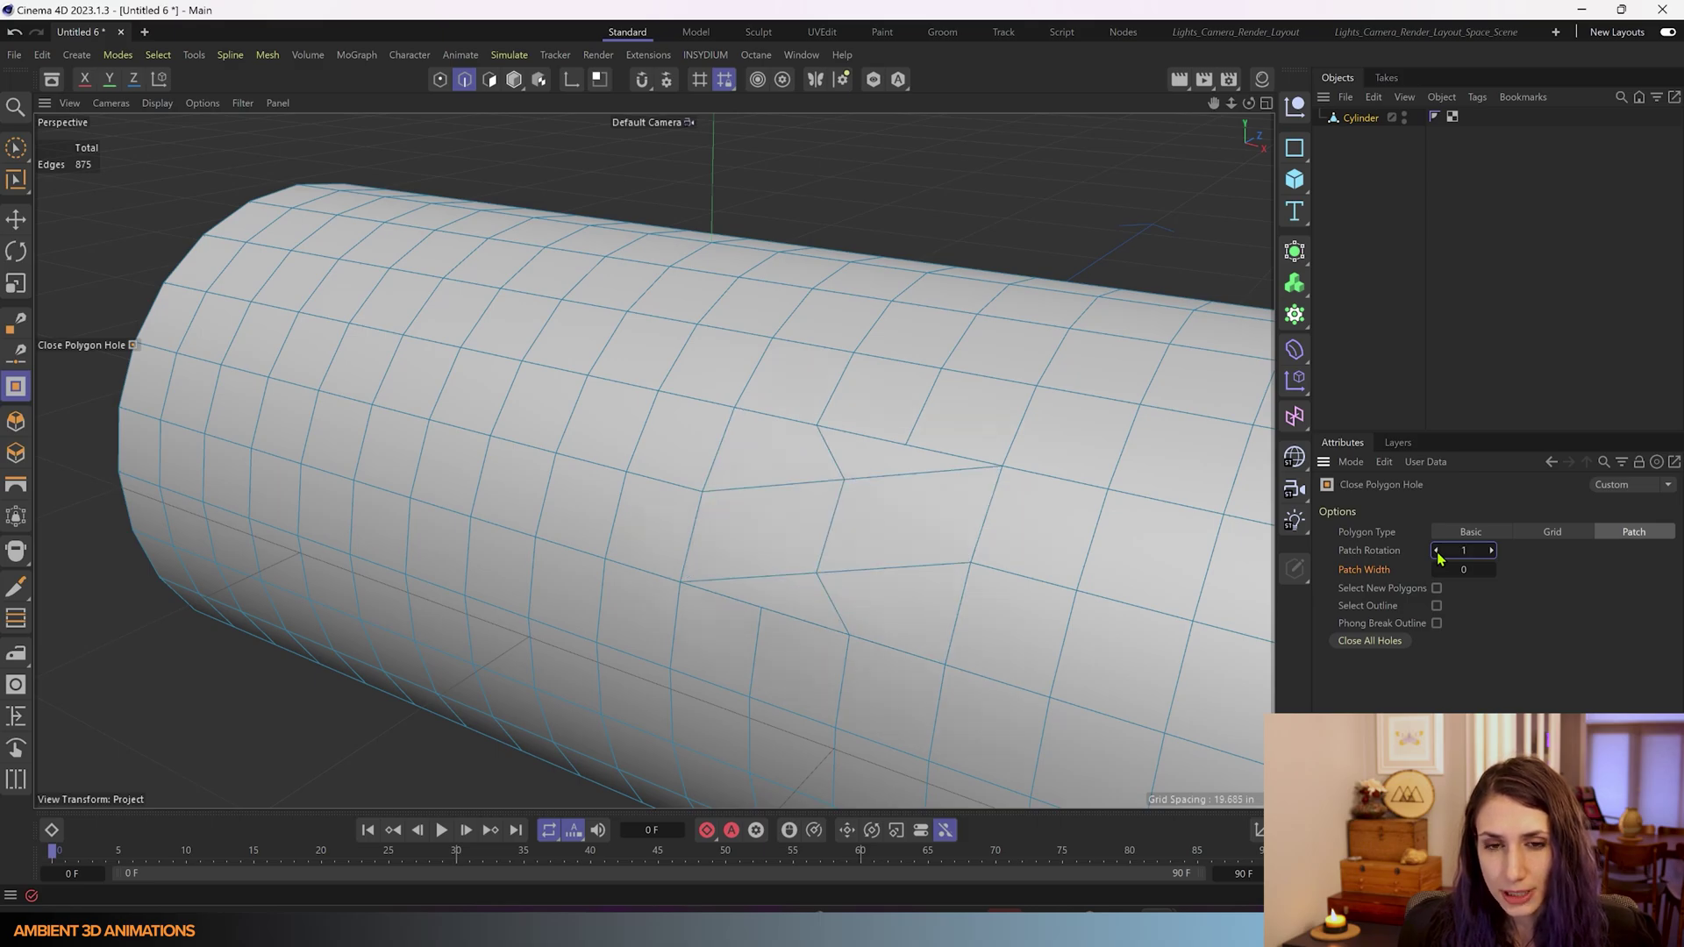
pyautogui.click(1437, 552)
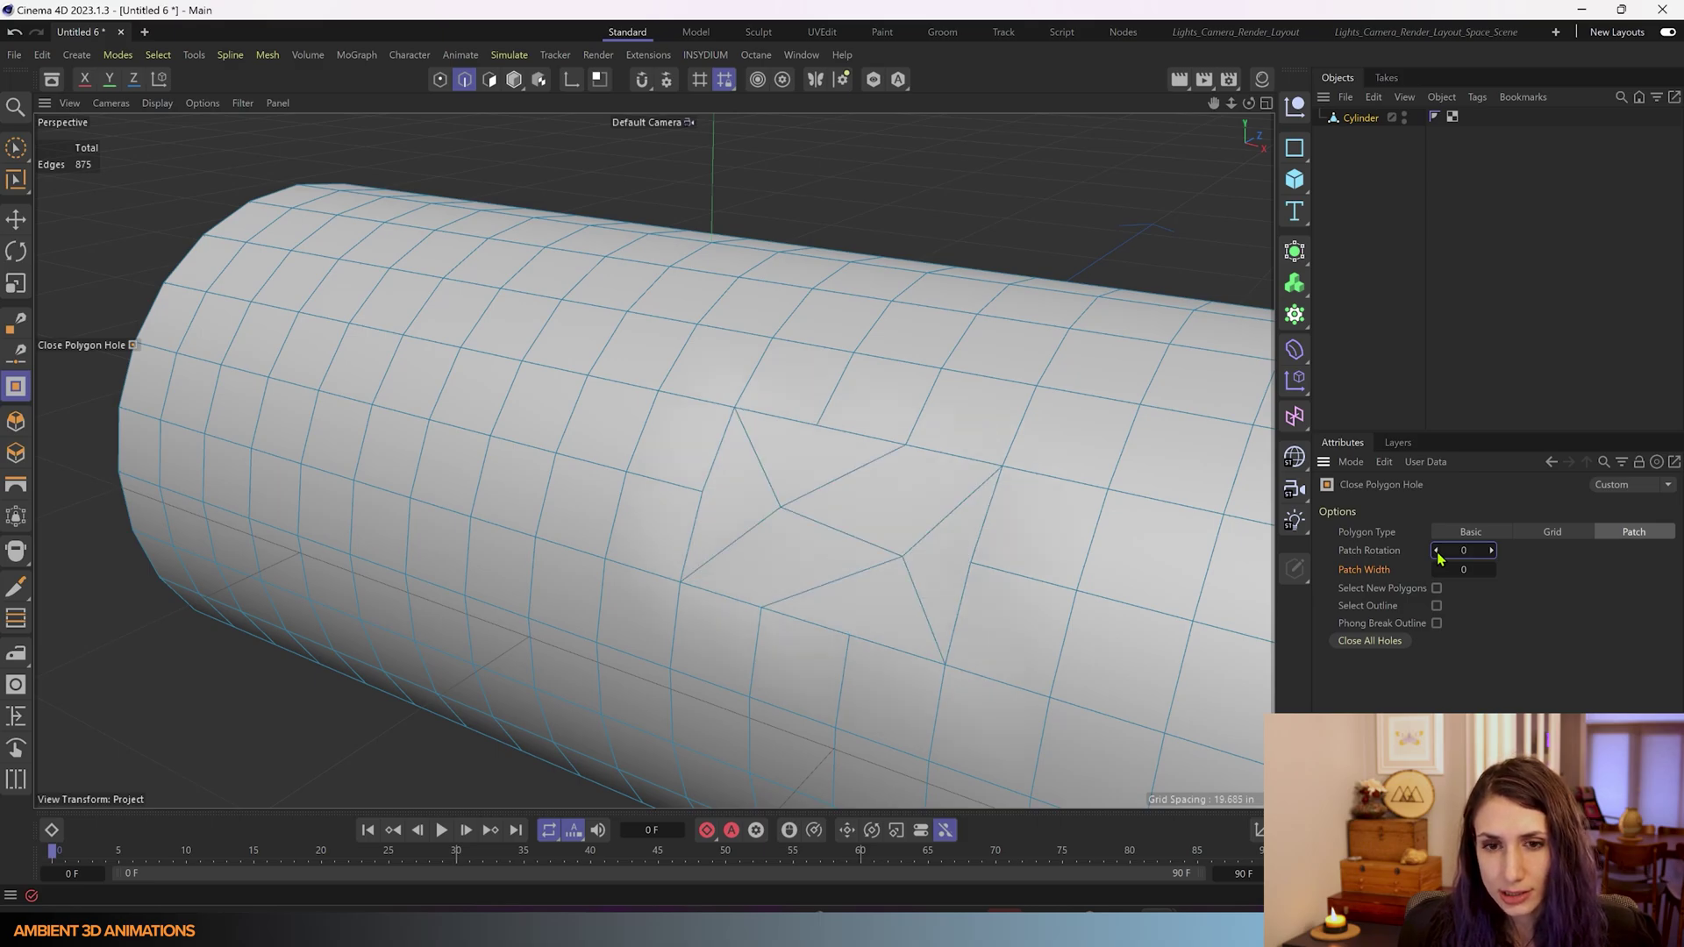
pyautogui.click(1492, 551)
pyautogui.click(1491, 551)
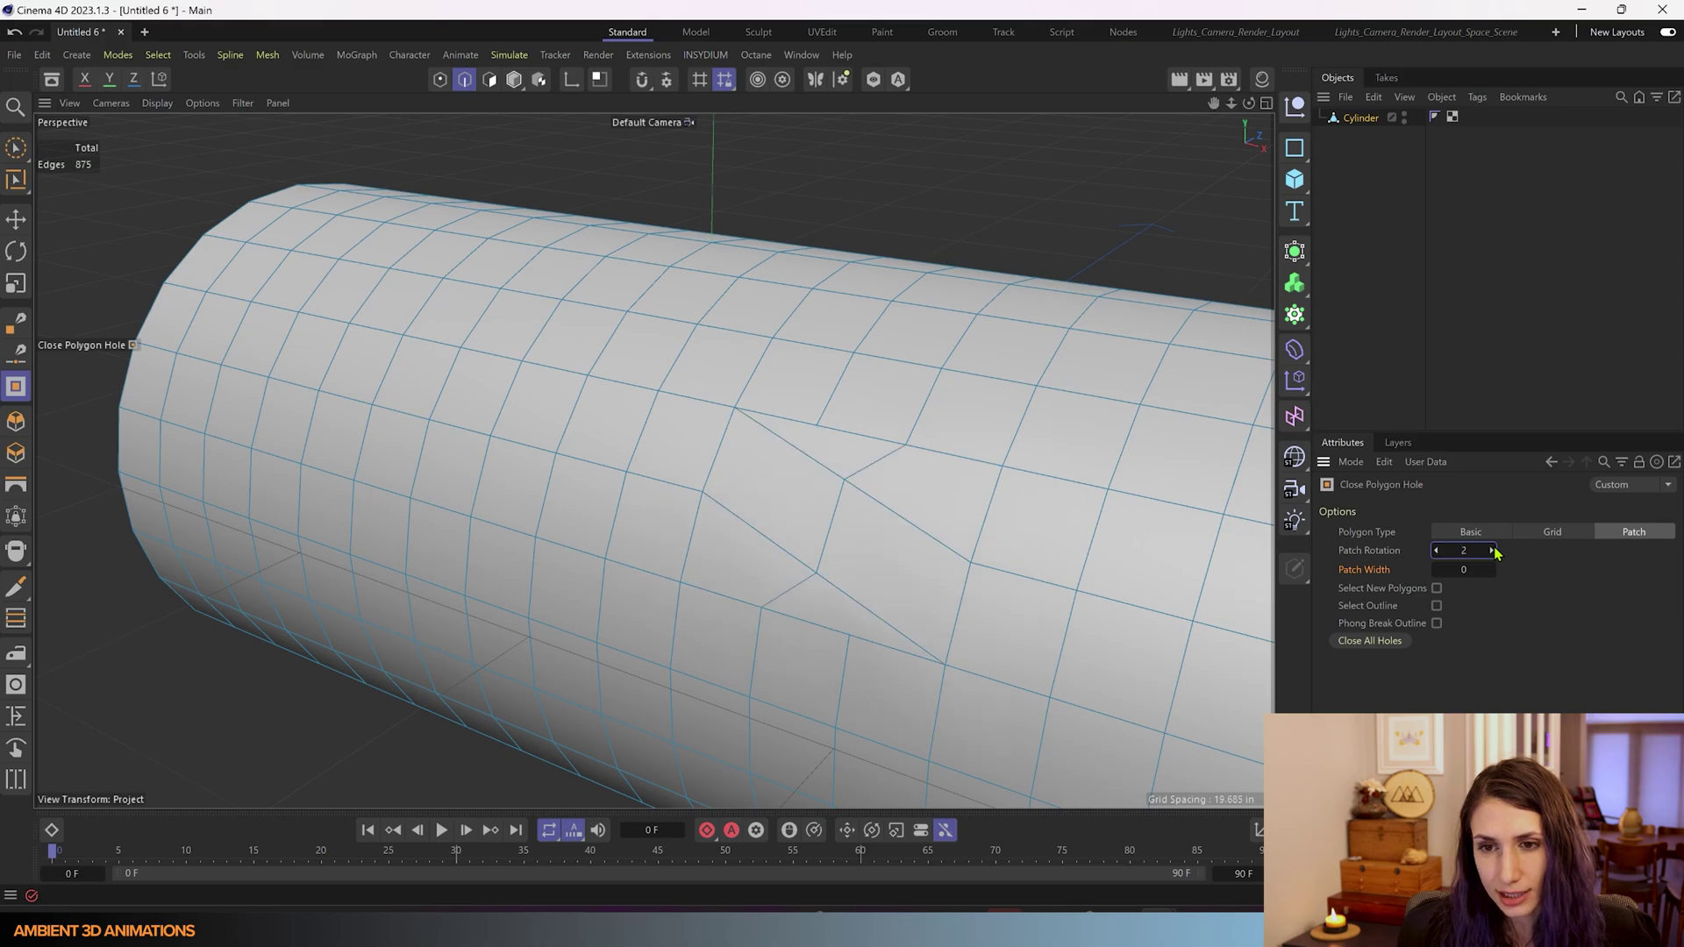
pyautogui.click(1492, 551)
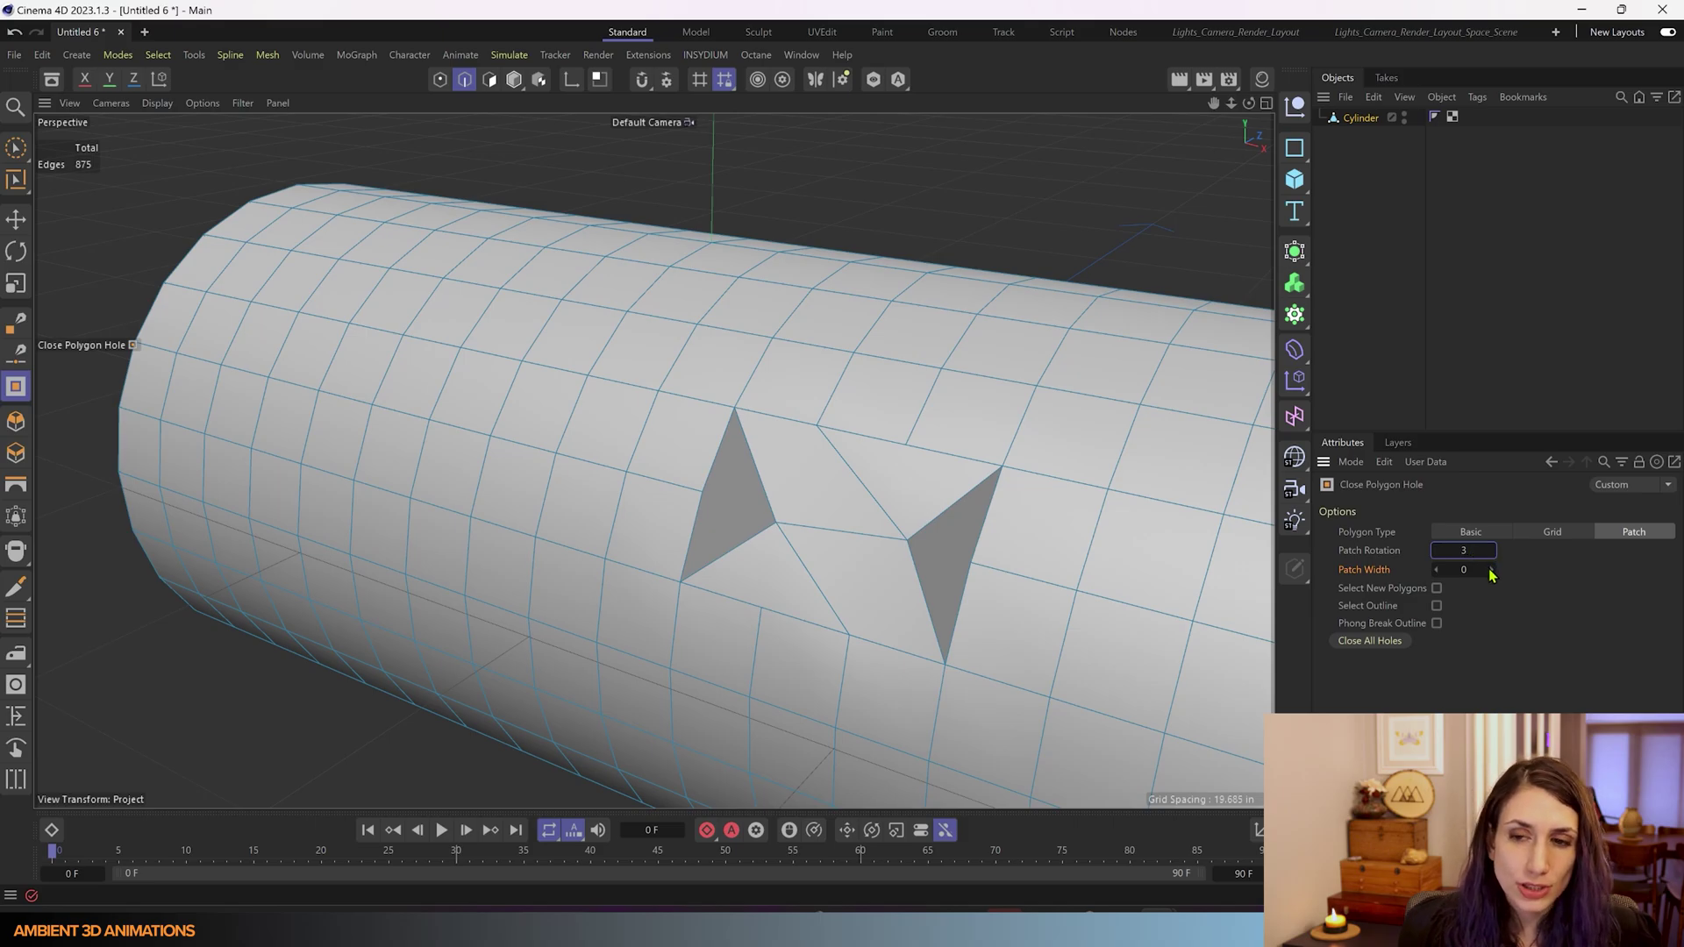
pyautogui.click(1492, 566)
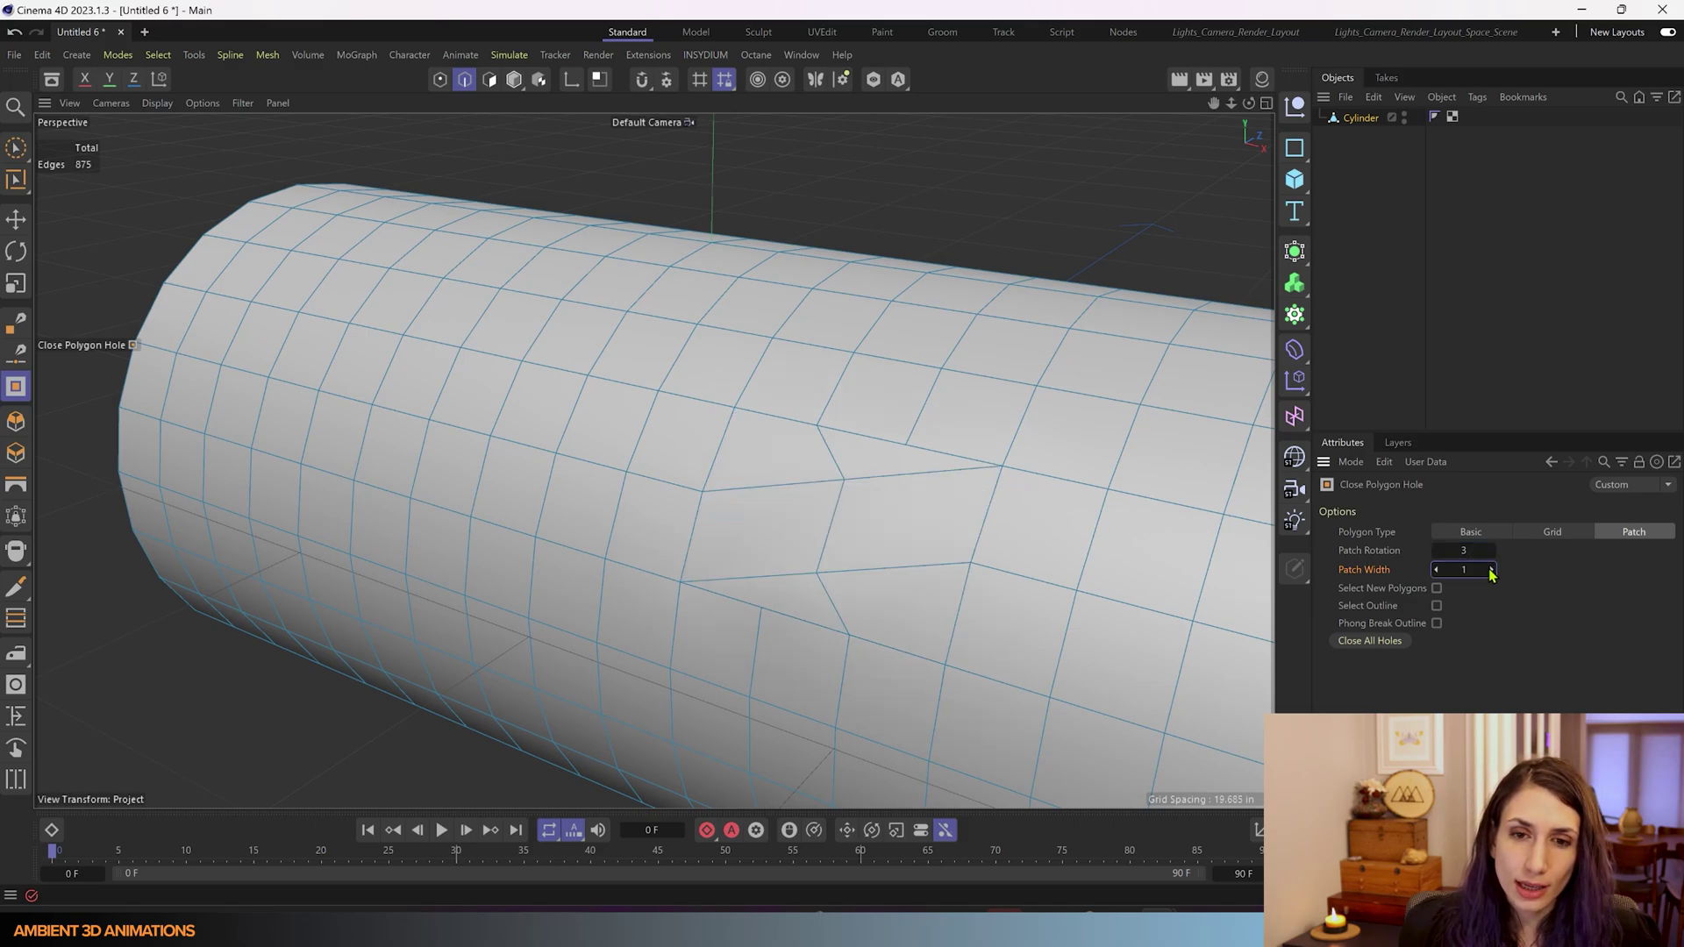
pyautogui.click(1492, 566)
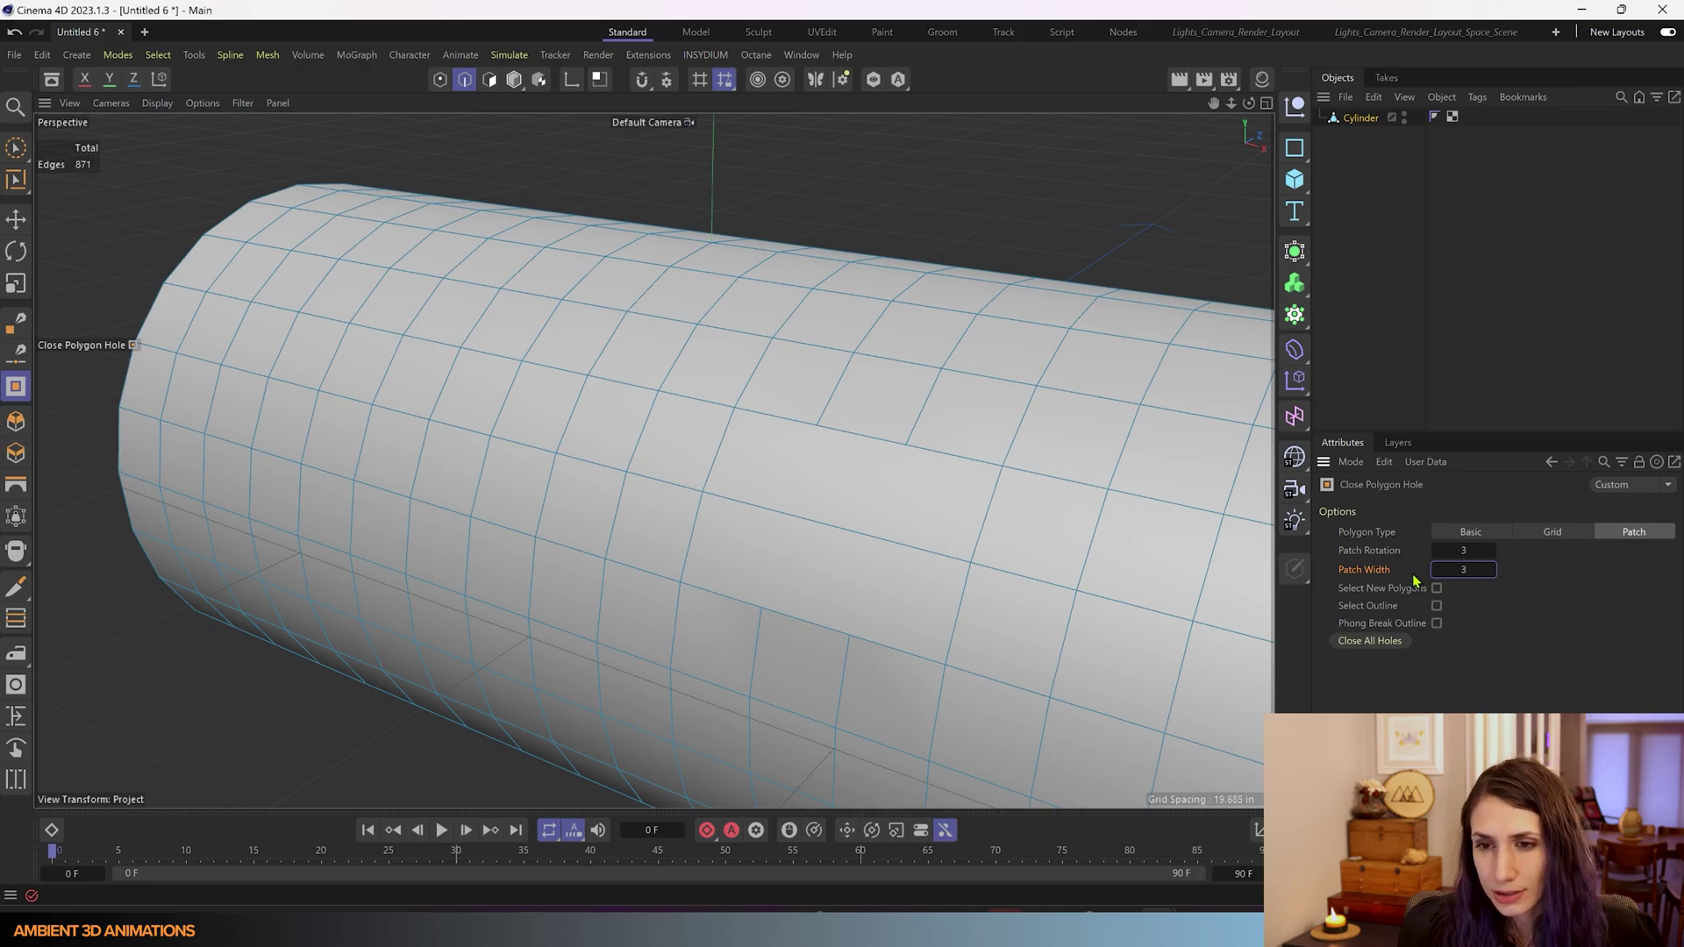
pyautogui.click(1438, 550)
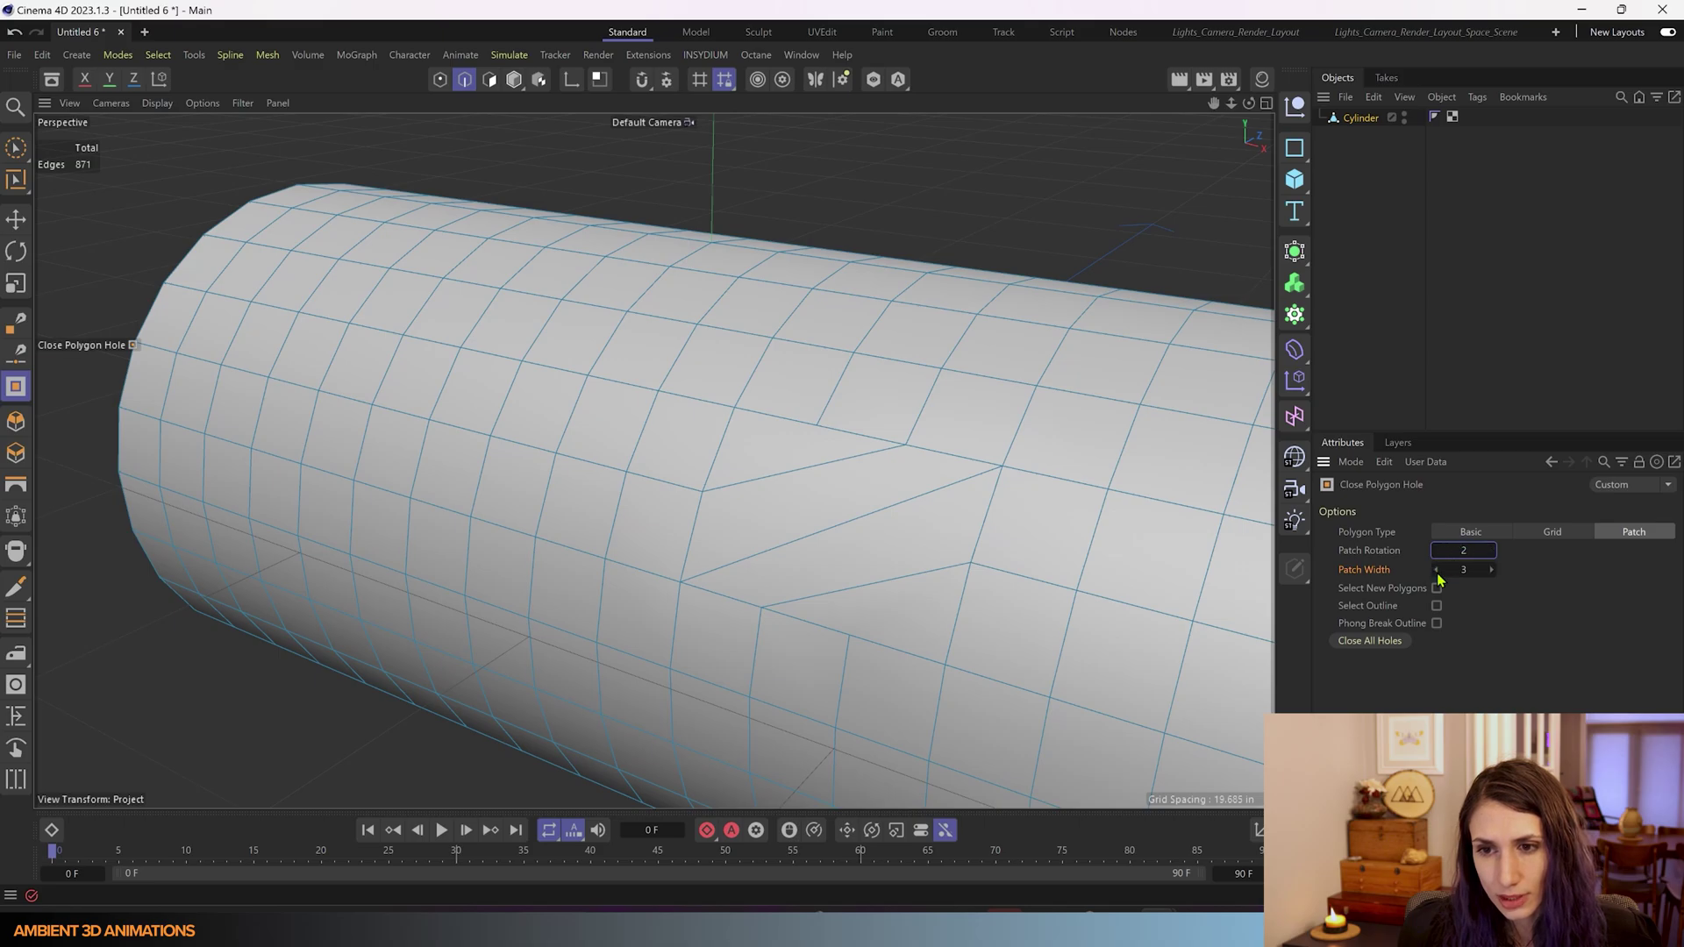
pyautogui.click(1438, 575)
pyautogui.click(1436, 570)
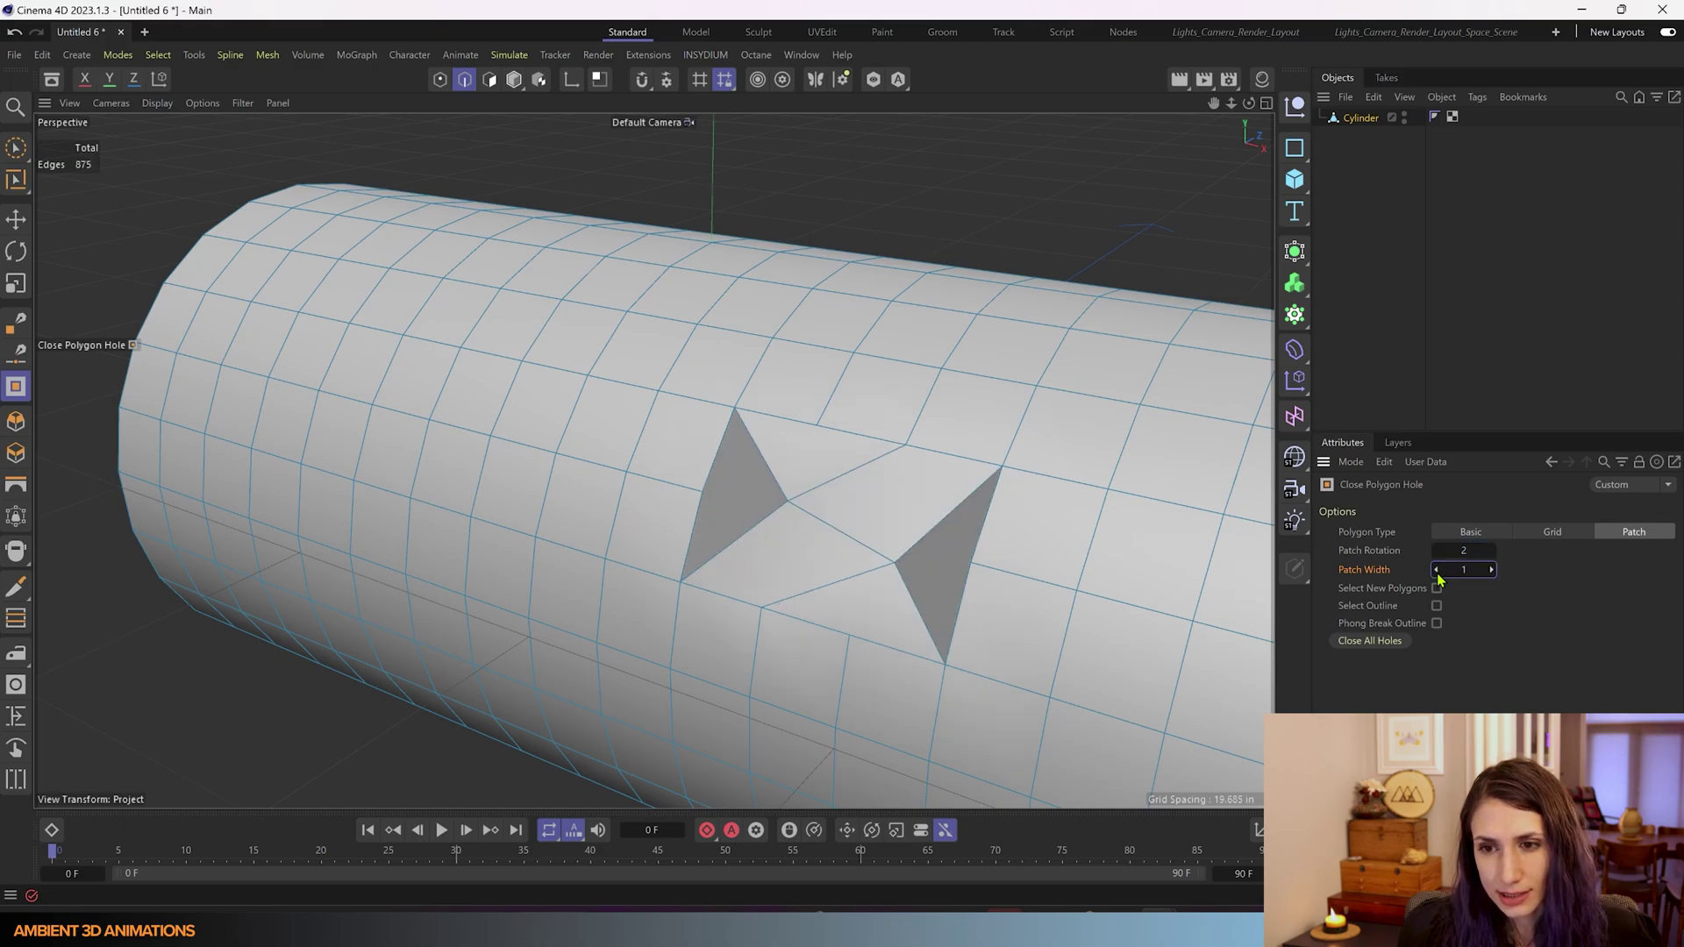
pyautogui.click(1436, 570)
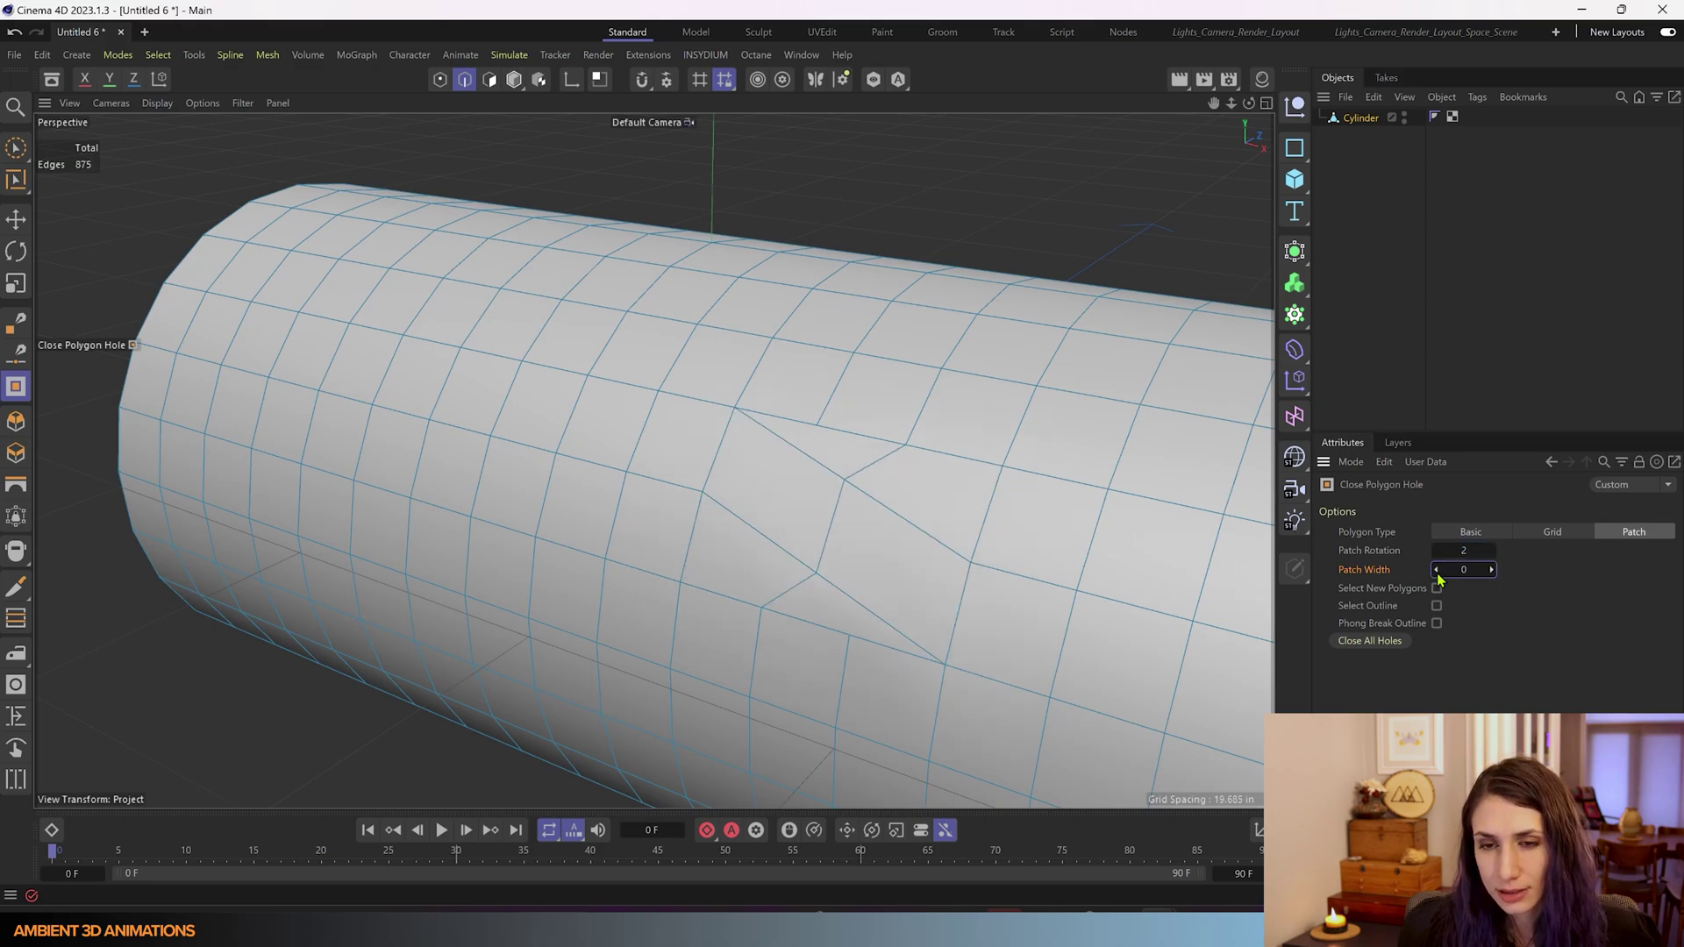
pyautogui.click(1437, 570)
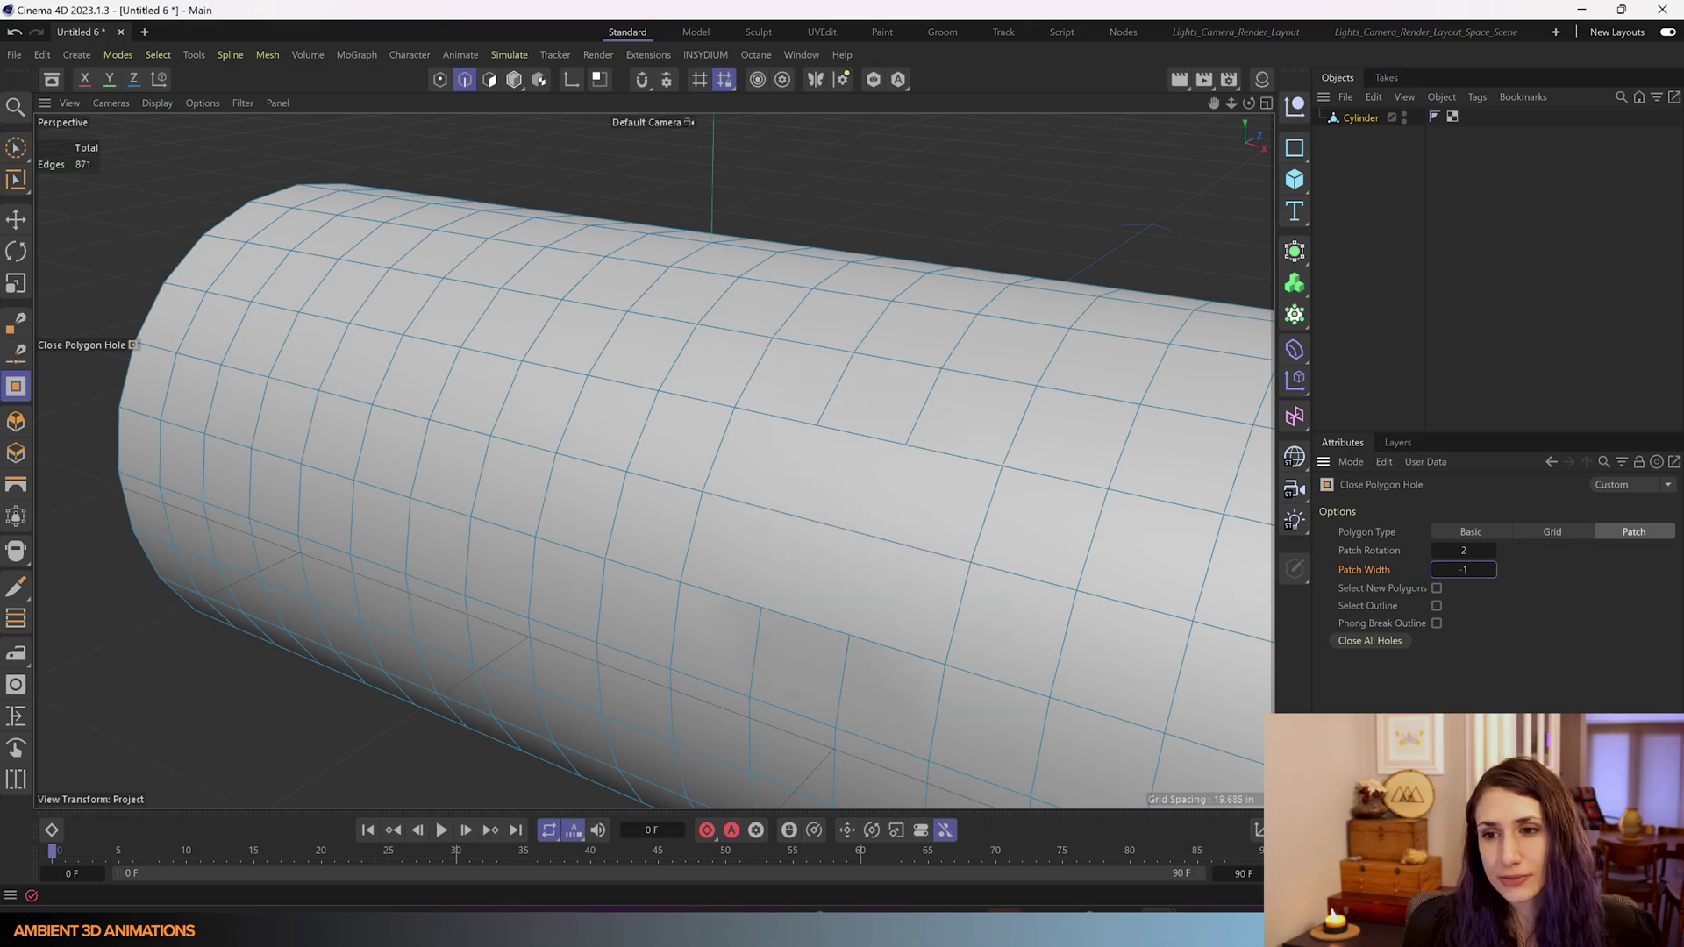
pyautogui.click(1575, 537)
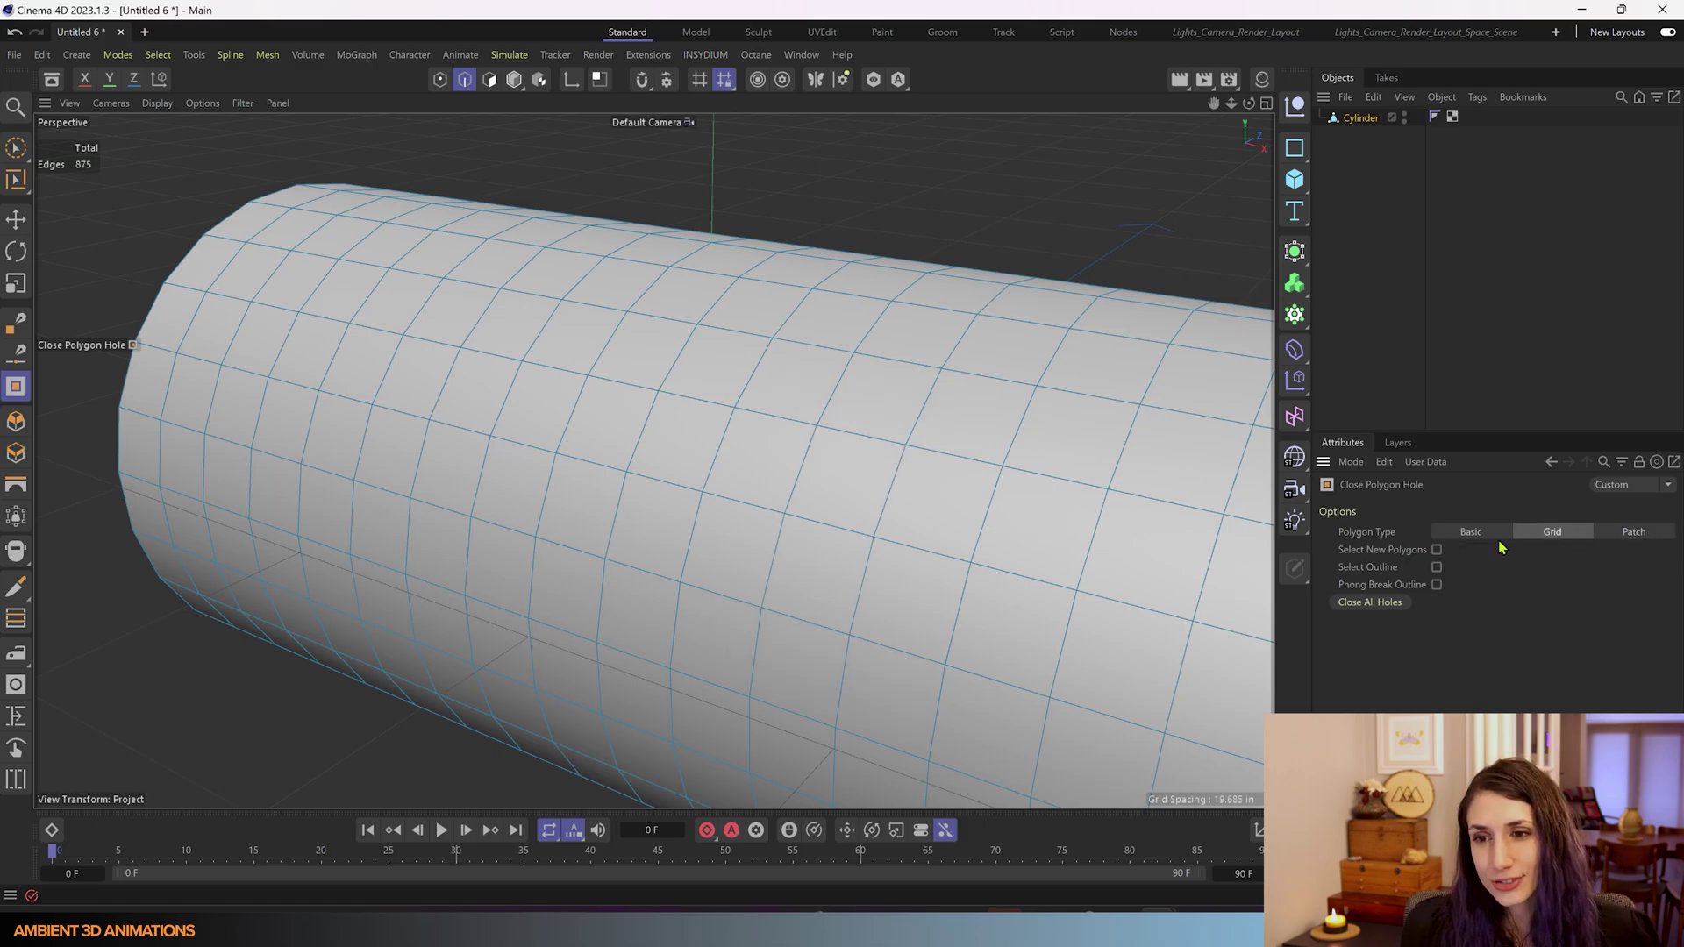
# - In polygon mode, brush-select all of the cylinder's radial end-cap polygons and delete them
pyautogui.scroll(-5, 858, 522)
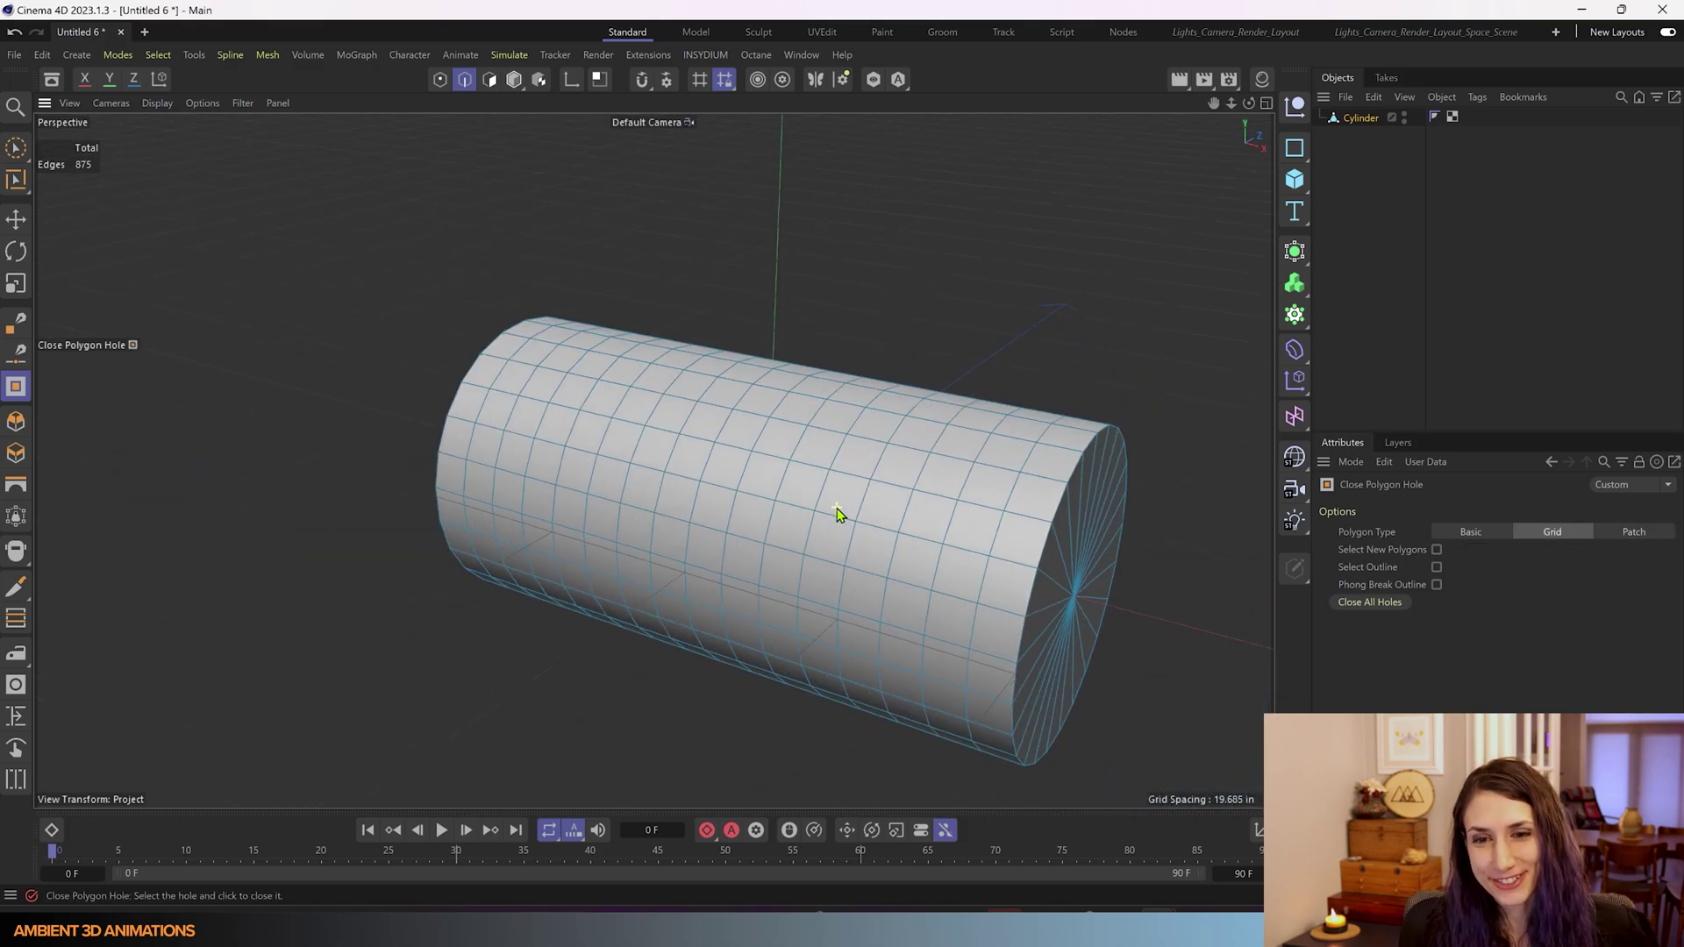
pyautogui.keyDown('alt'); pyautogui.moveTo(898, 500); pyautogui.dragTo(727, 361); pyautogui.keyUp('alt')
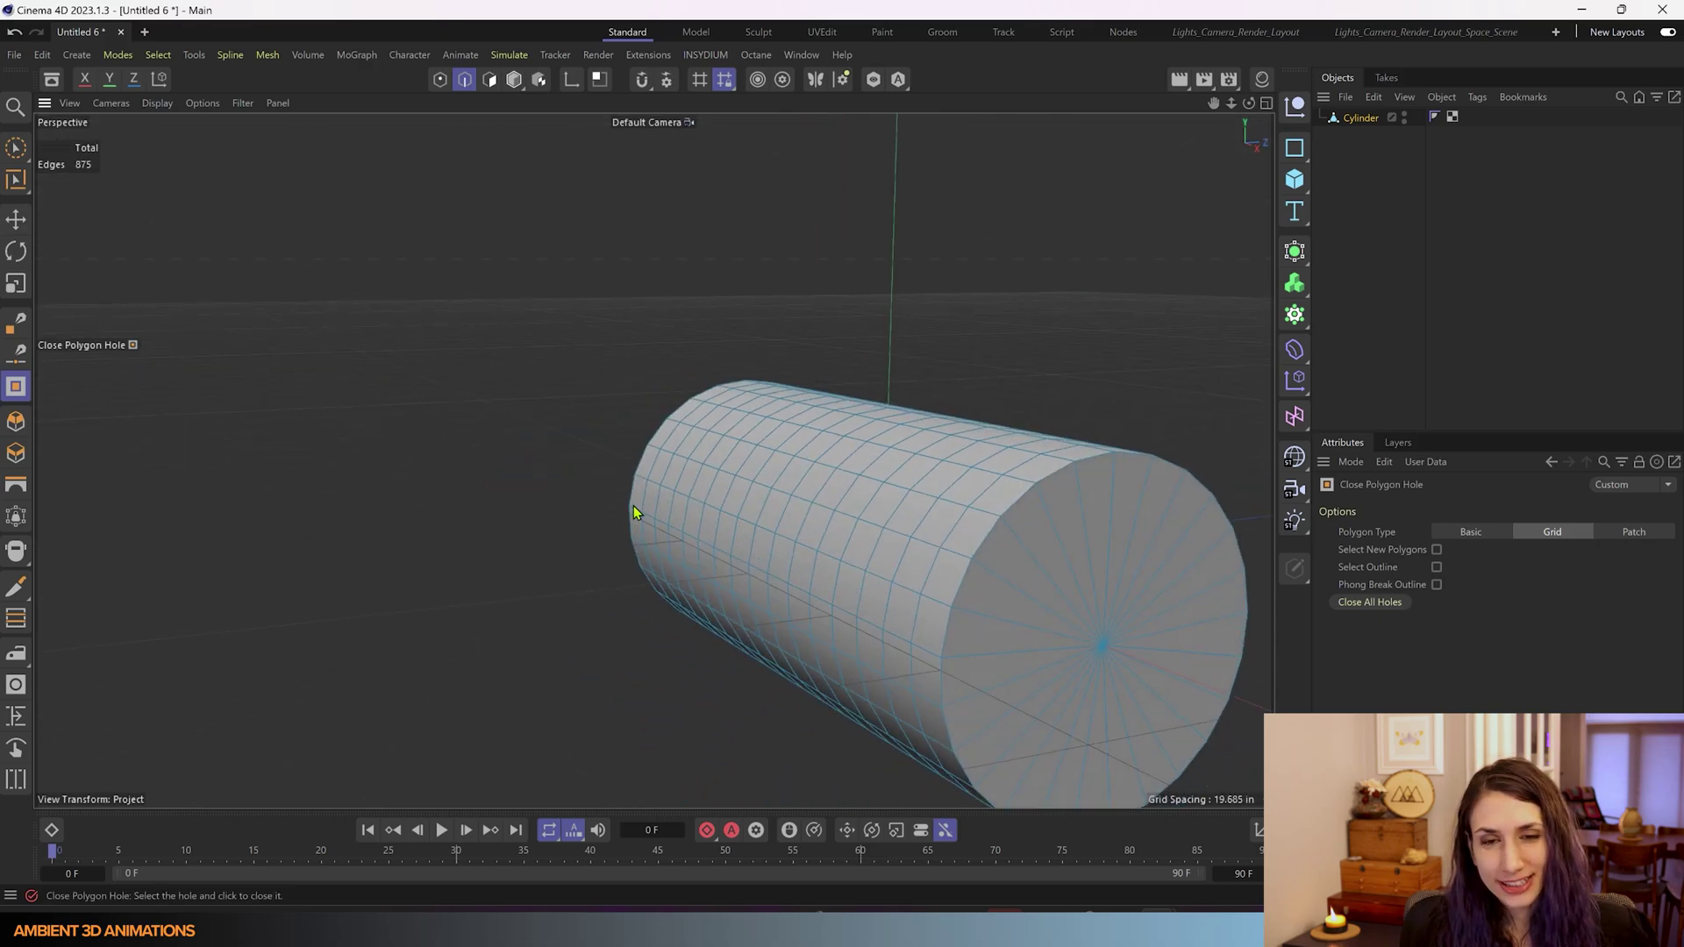
pyautogui.keyDown('alt'); pyautogui.moveTo(634, 508); pyautogui.dragTo(693, 496); pyautogui.keyUp('alt')
pyautogui.click(15, 149)
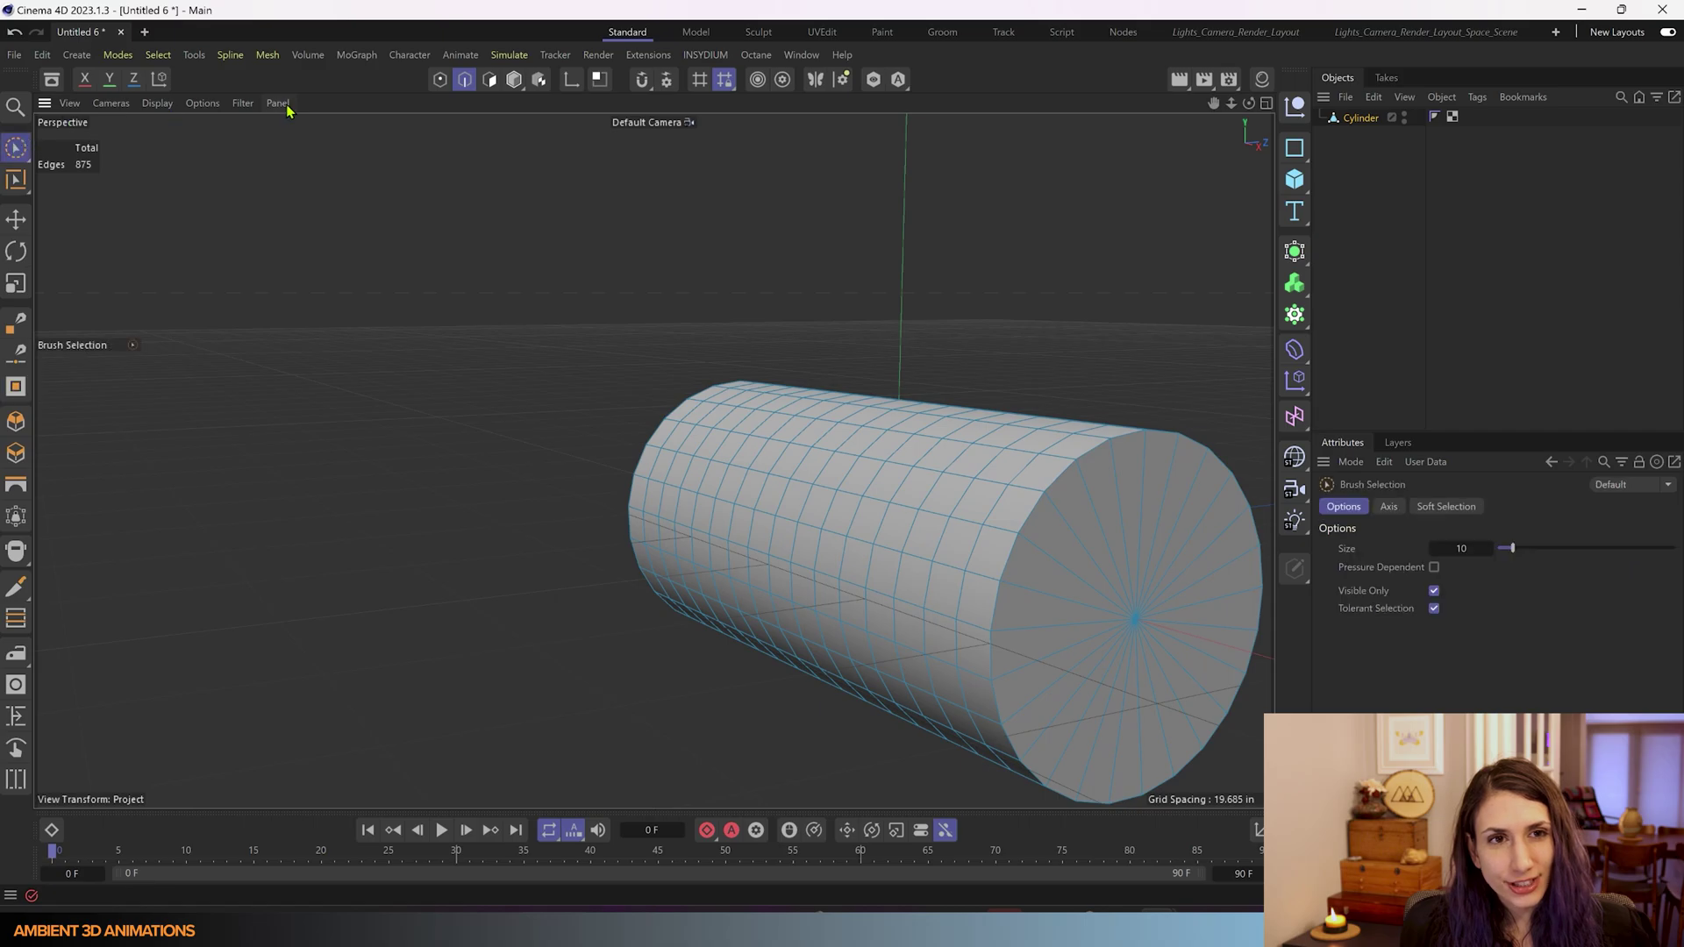
pyautogui.click(490, 79)
pyautogui.click(1167, 526)
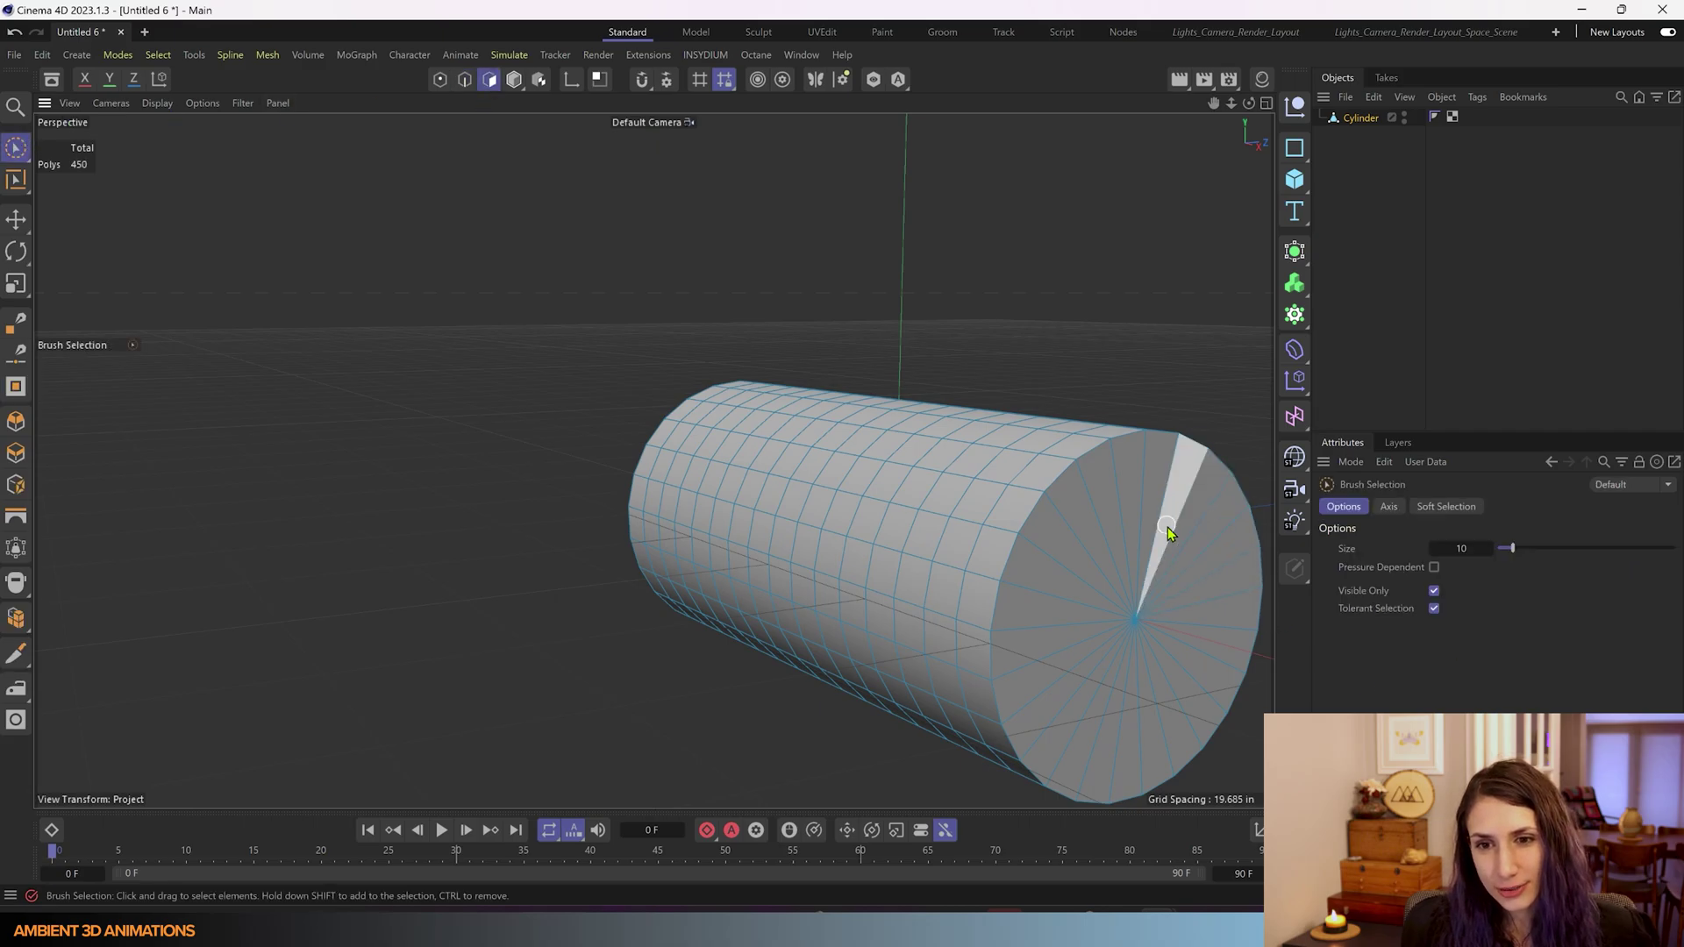
pyautogui.moveTo(1166, 530)
pyautogui.mouseDown()
pyautogui.moveTo(1130, 535)
pyautogui.moveTo(1071, 612)
pyautogui.moveTo(1096, 695)
pyautogui.moveTo(1173, 678)
pyautogui.moveTo(1183, 619)
pyautogui.moveTo(1166, 574)
pyautogui.mouseUp()
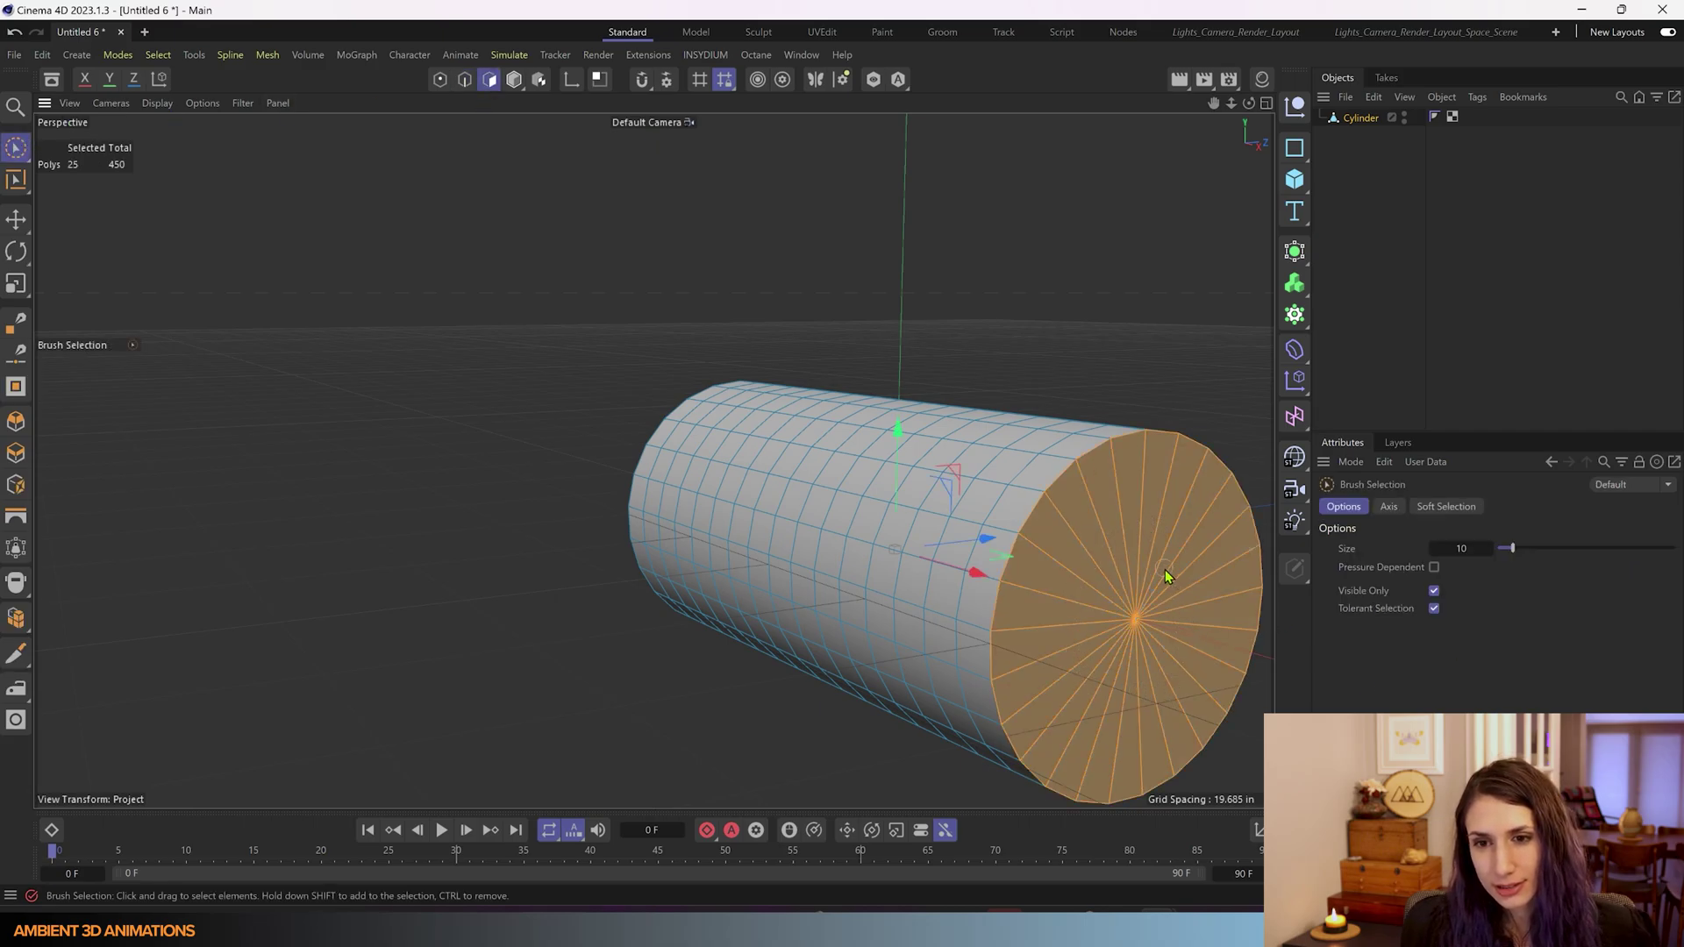
pyautogui.press('Delete')
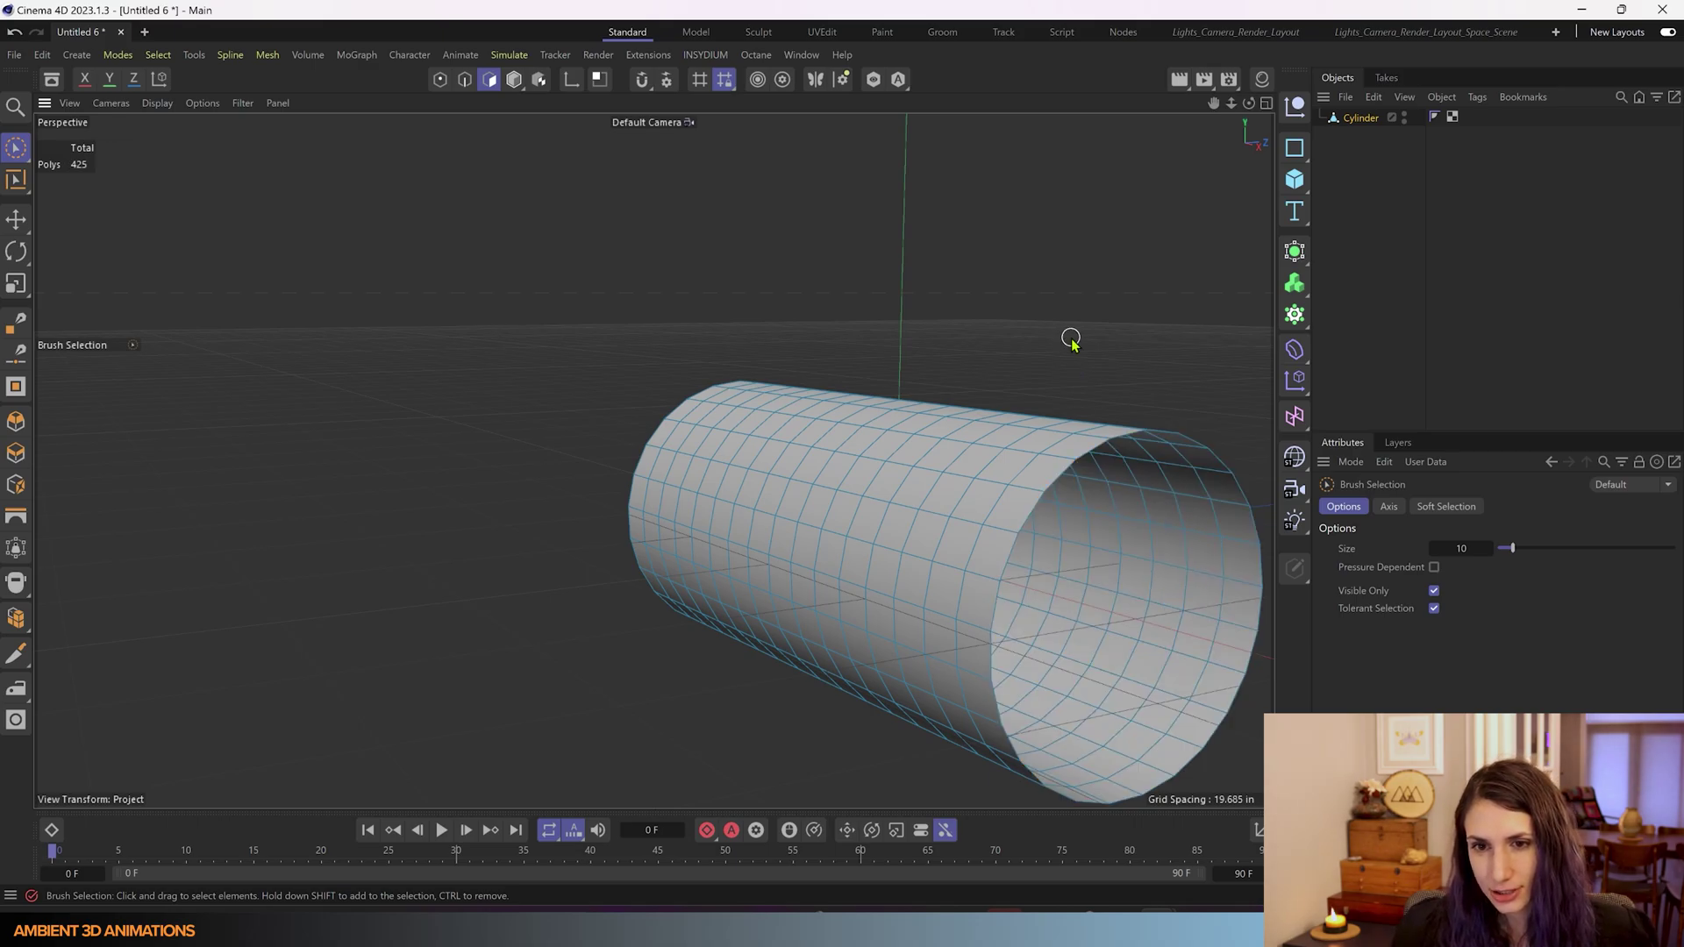
# - Seal the open end with a Grid cap using Close Polygon Hole from the context menu
pyautogui.keyDown('alt'); pyautogui.moveTo(1070, 340); pyautogui.dragTo(760, 218); pyautogui.keyUp('alt')
pyautogui.rightClick(760, 219)
pyautogui.click(845, 261)
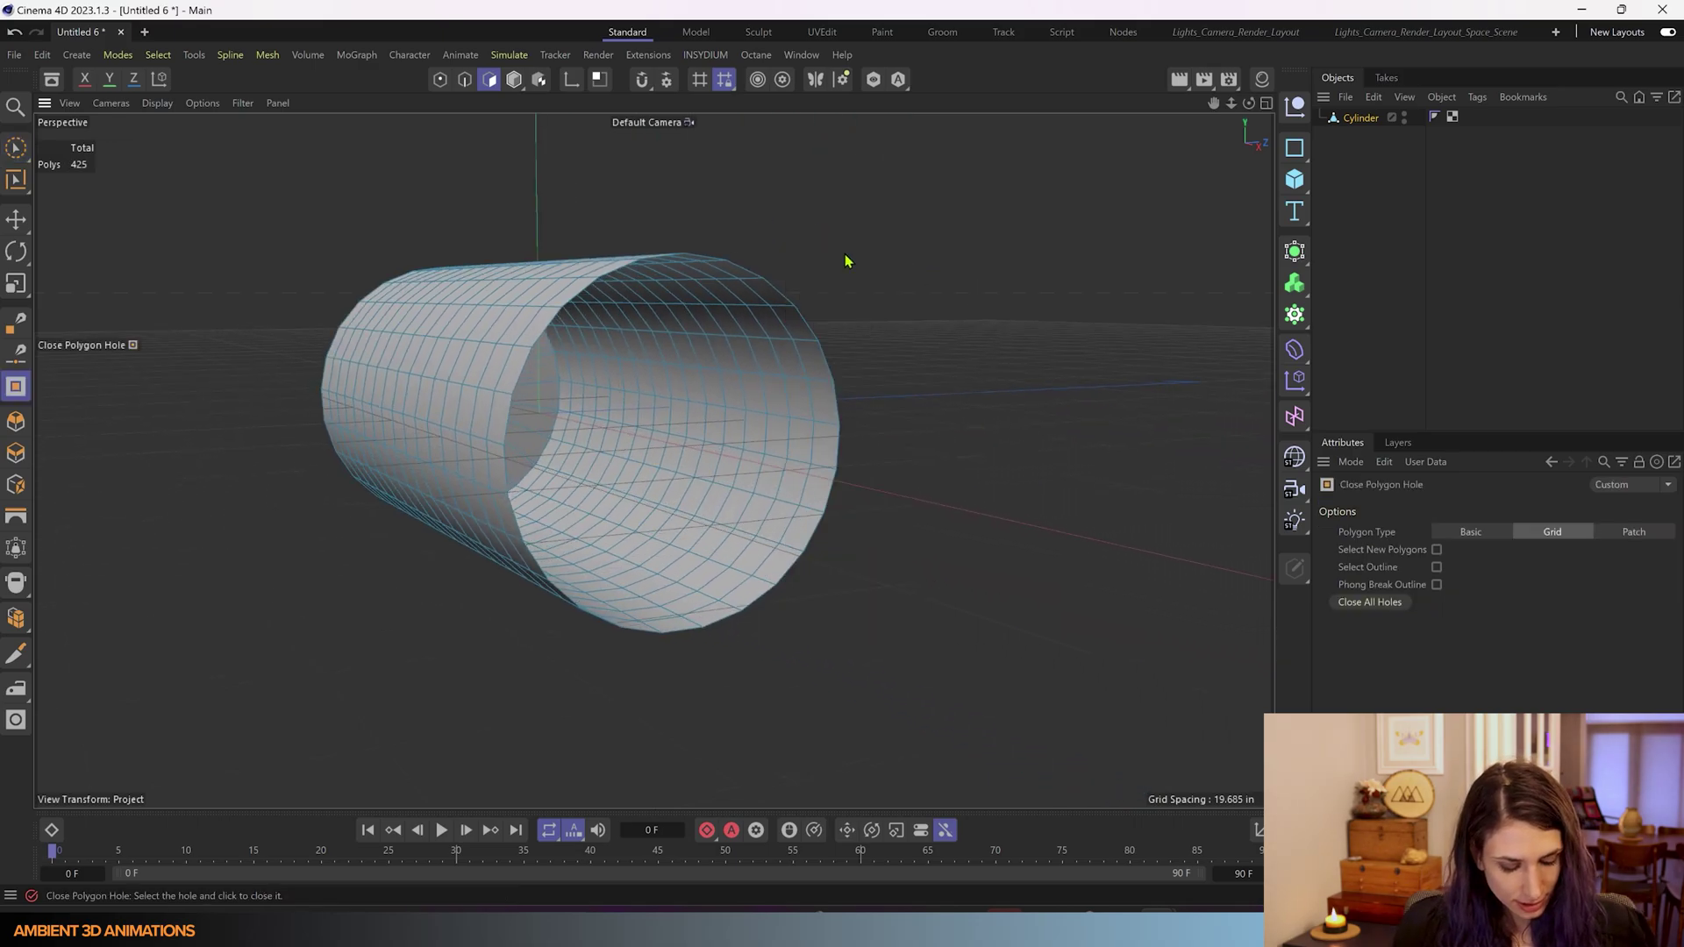
pyautogui.click(821, 333)
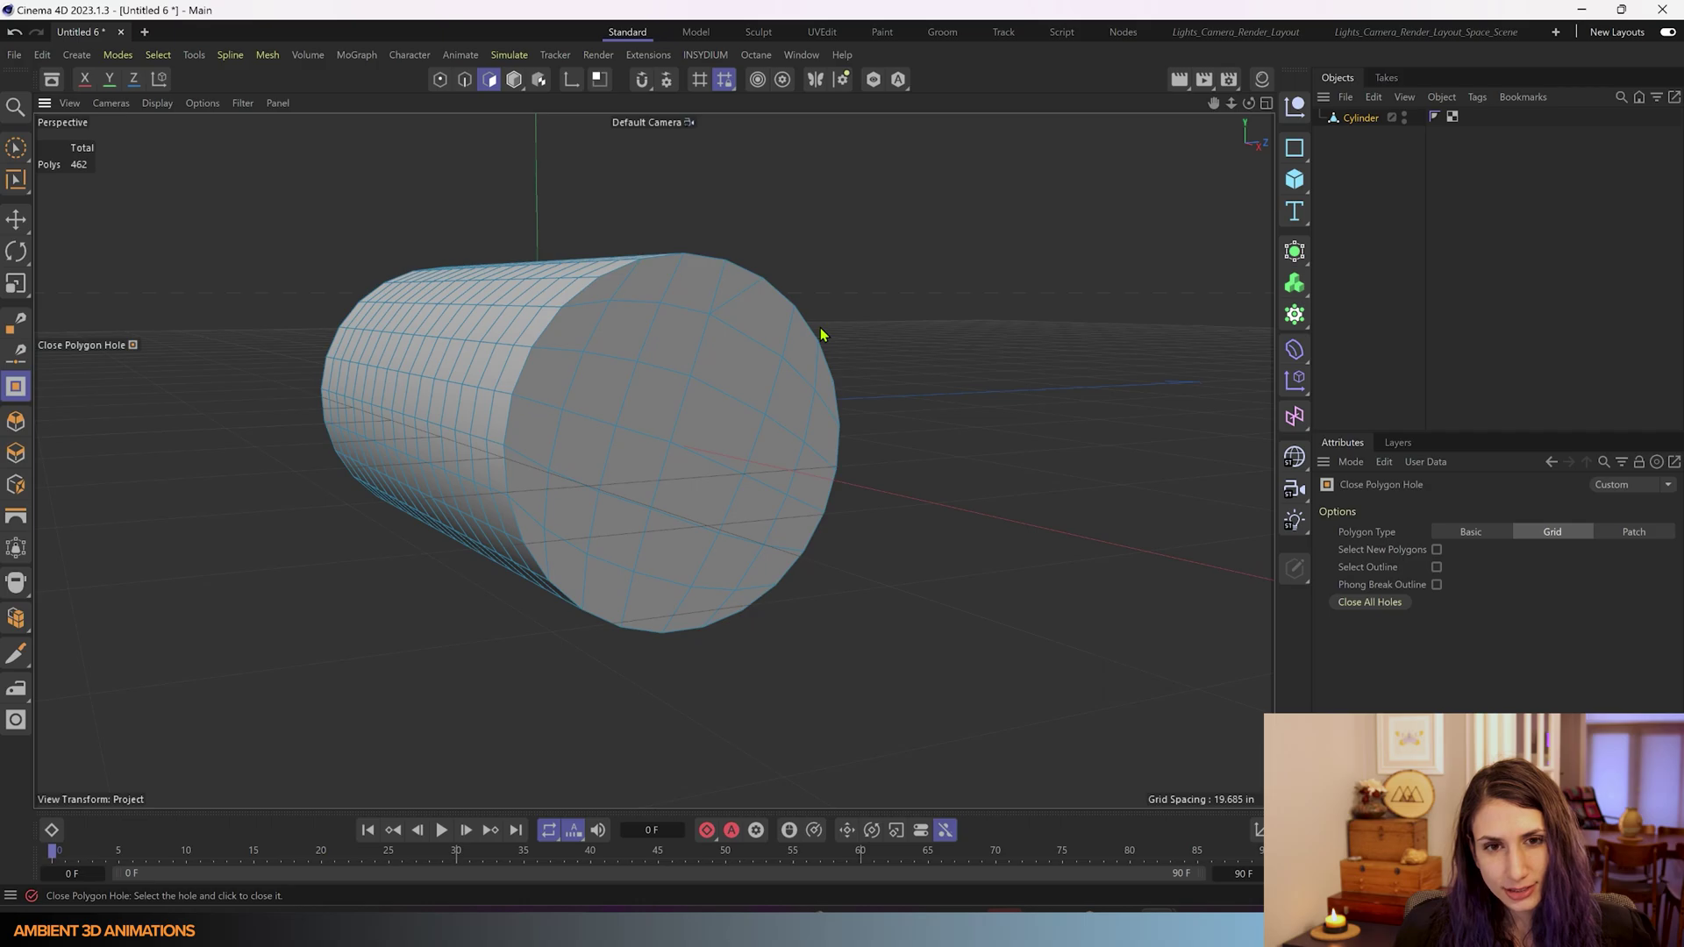
pyautogui.keyDown('alt'); pyautogui.moveTo(827, 334); pyautogui.dragTo(973, 331); pyautogui.keyUp('alt')
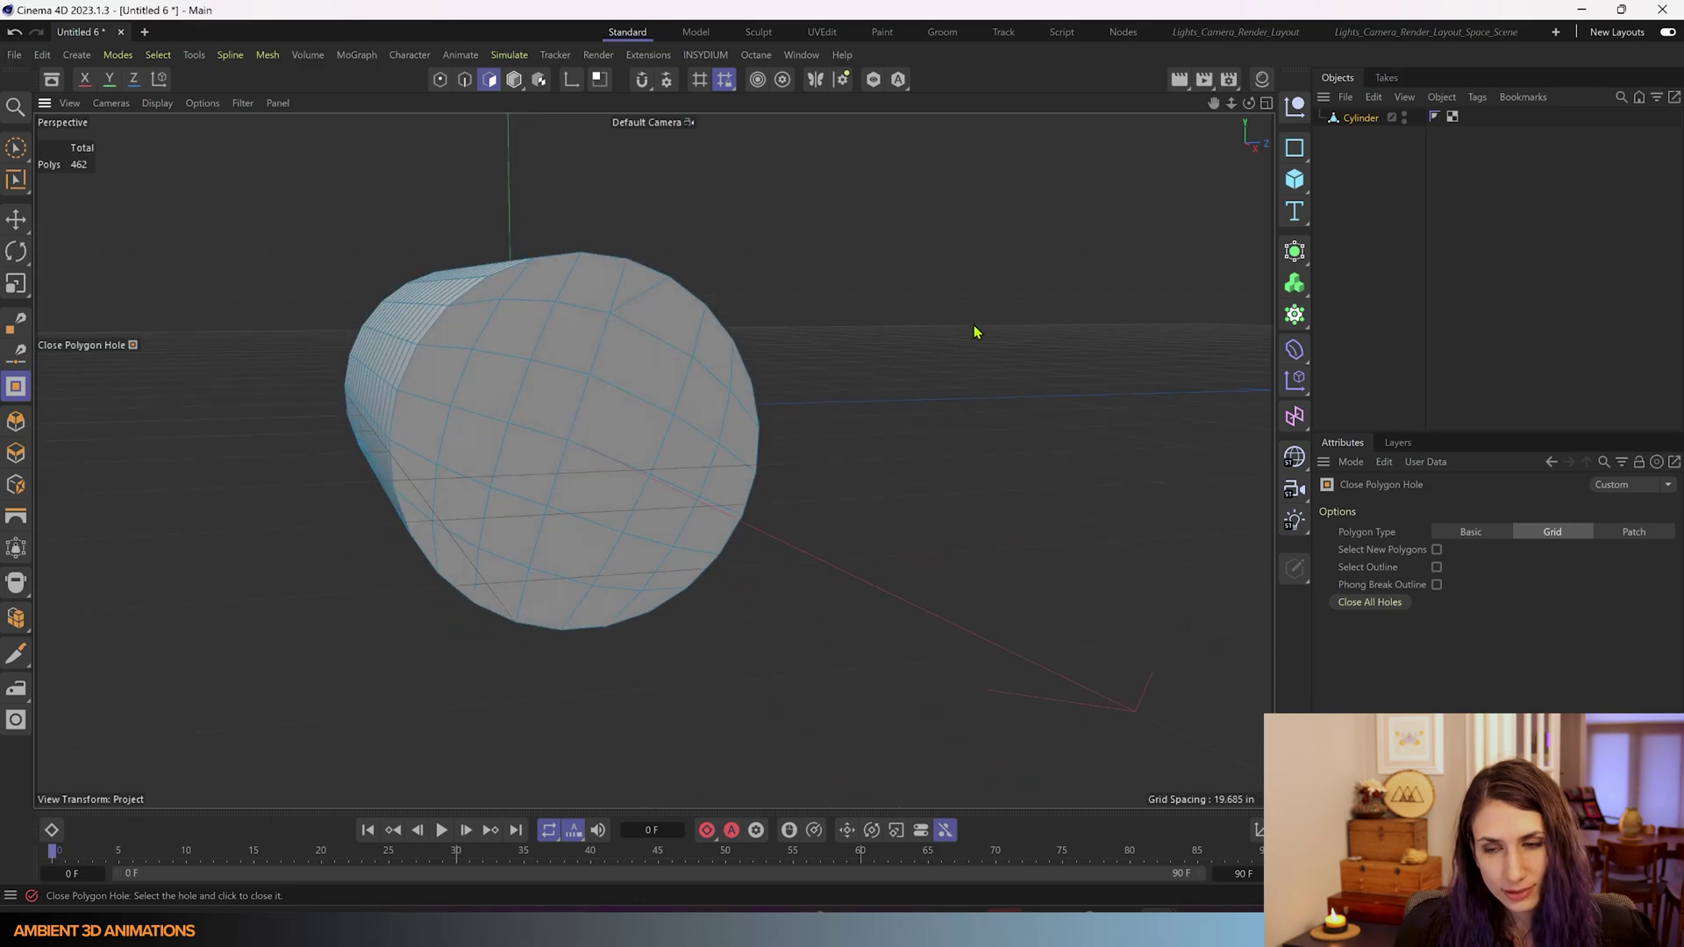